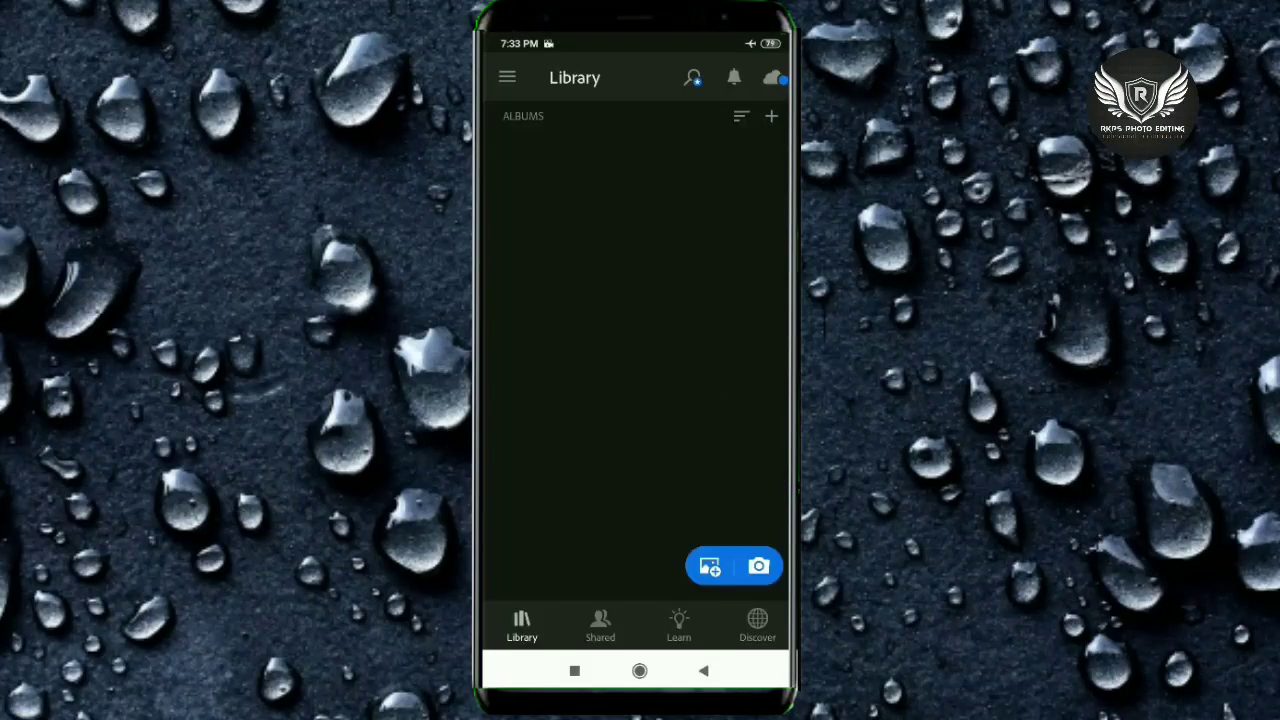
# Step: Open the outdoor portrait from All Photos and apply an Auto tone correction
pyautogui.click(597, 124)
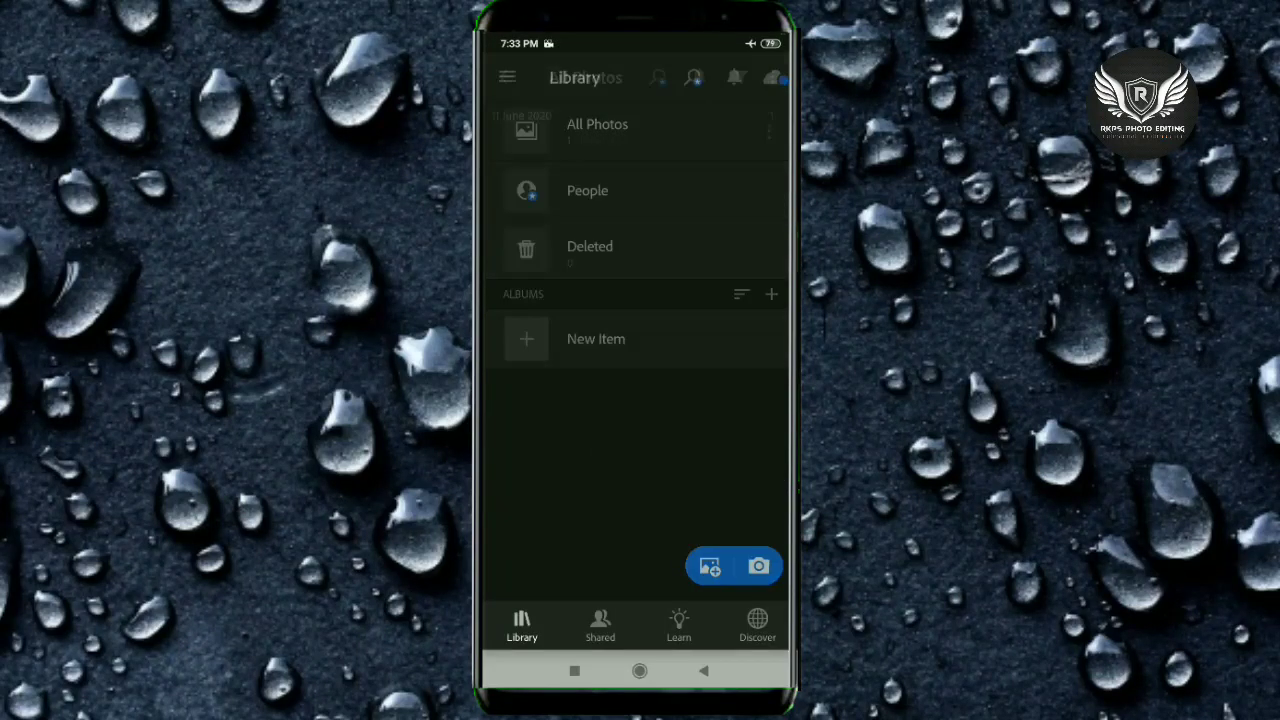
pyautogui.click(522, 187)
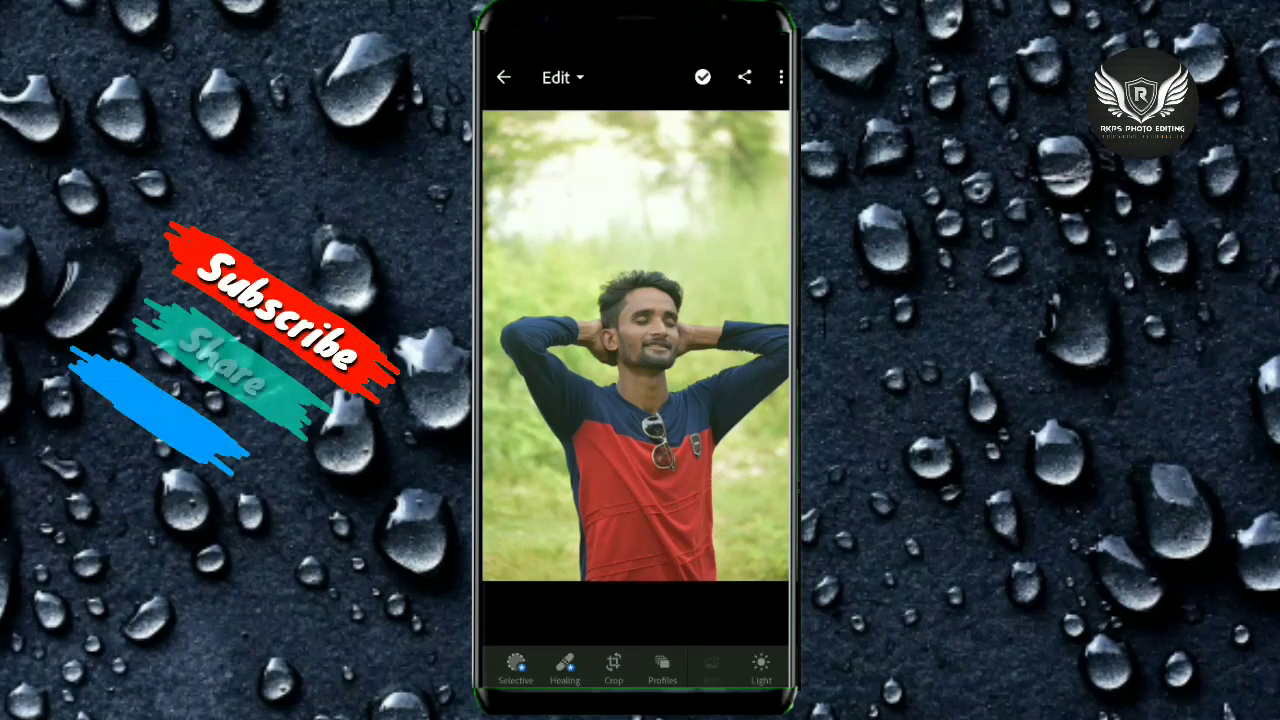
pyautogui.moveTo(721, 665); pyautogui.dragTo(637, 668)
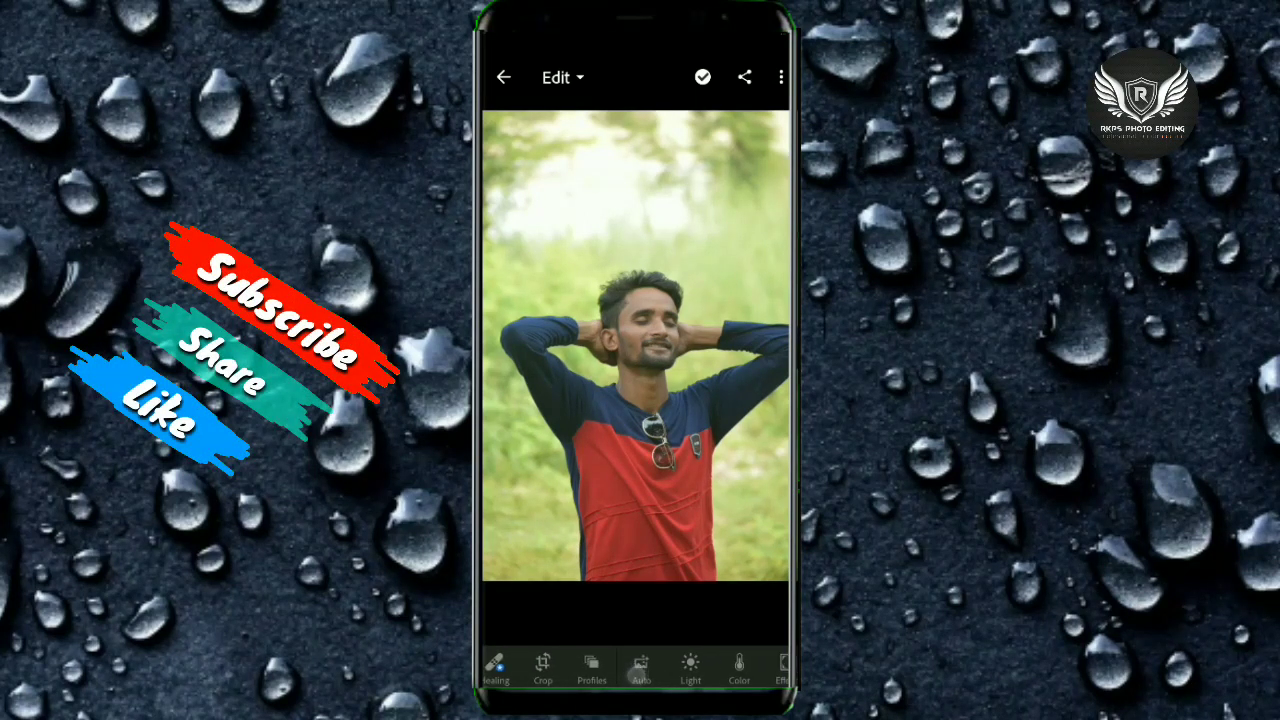
pyautogui.click(641, 668)
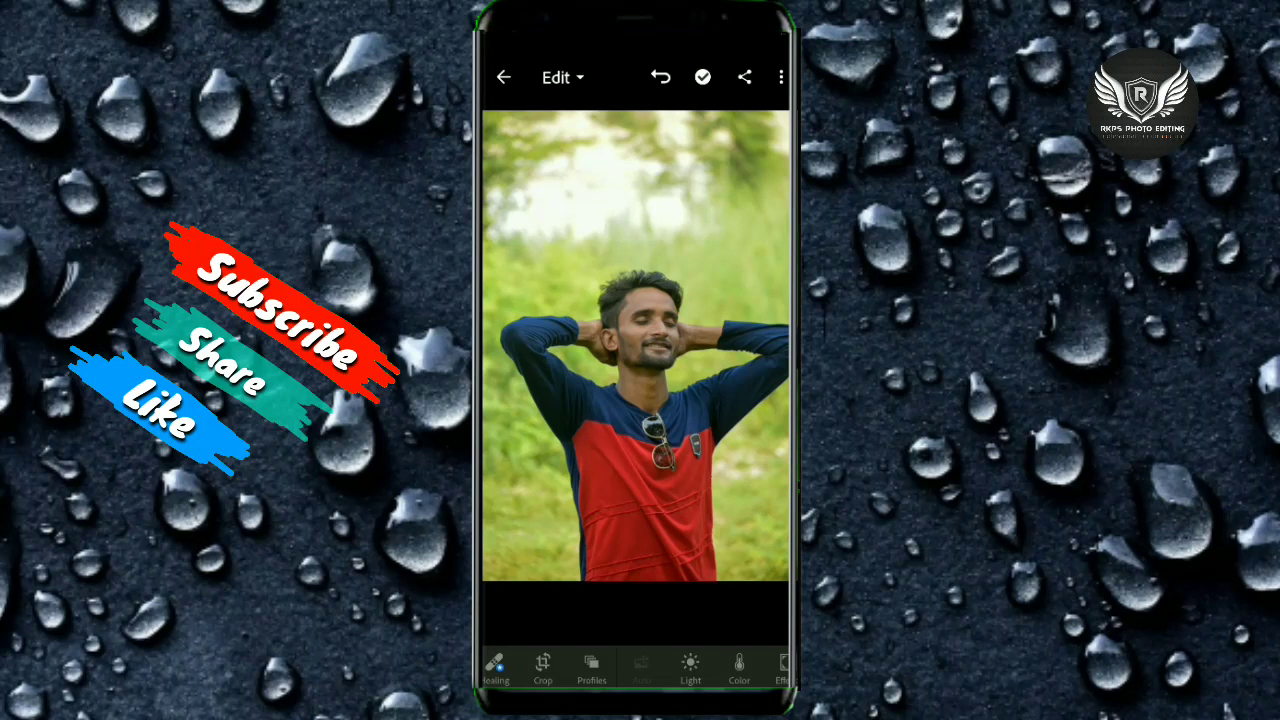
# Step: Set Light to Highlights -100, Shadows 100 and Whites -80
pyautogui.click(690, 665)
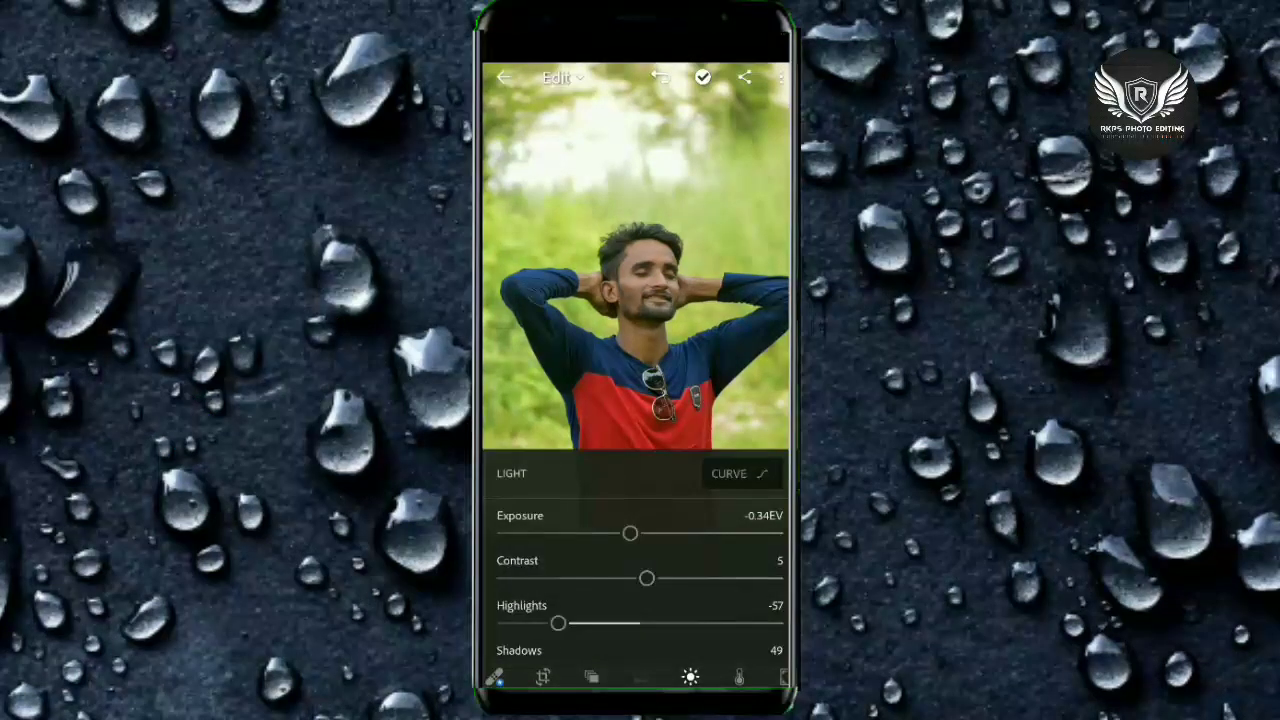
pyautogui.moveTo(691, 616); pyautogui.dragTo(630, 618)
pyautogui.moveTo(724, 576); pyautogui.dragTo(724, 487)
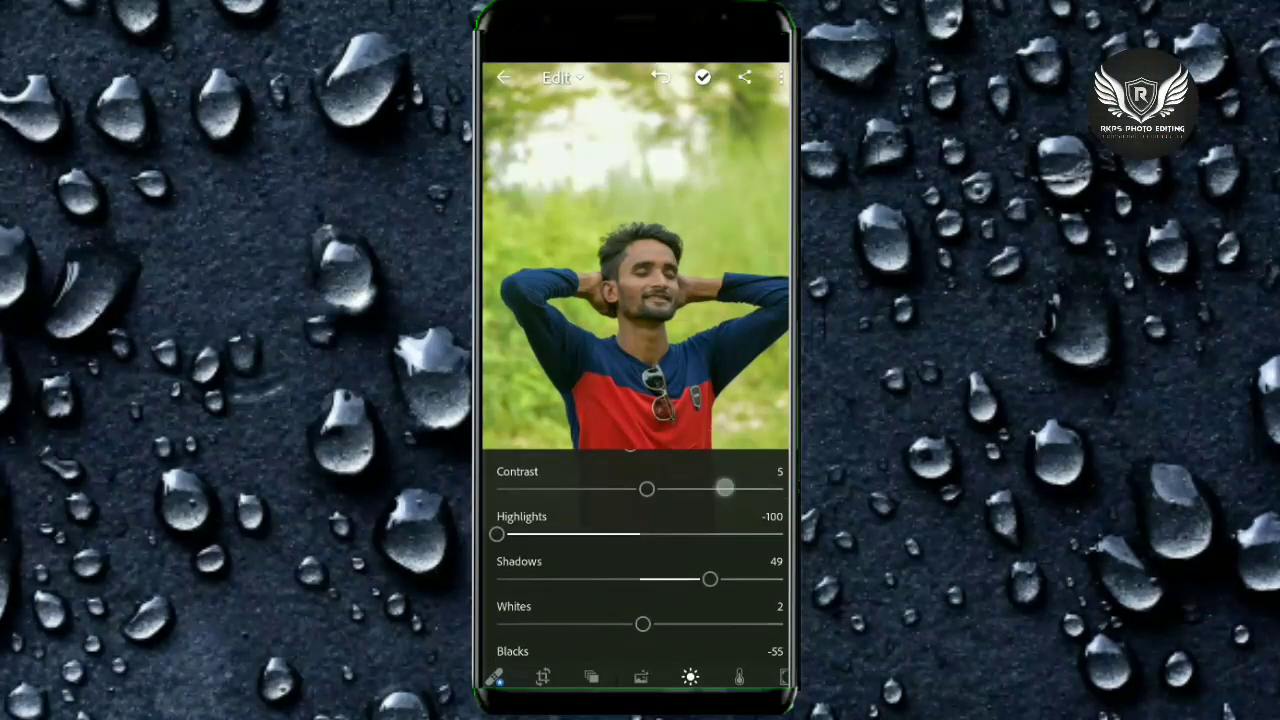
pyautogui.moveTo(547, 580)
pyautogui.mouseDown()
pyautogui.moveTo(774, 580)
pyautogui.moveTo(733, 506)
pyautogui.mouseUp()
pyautogui.moveTo(727, 573); pyautogui.dragTo(497, 575)
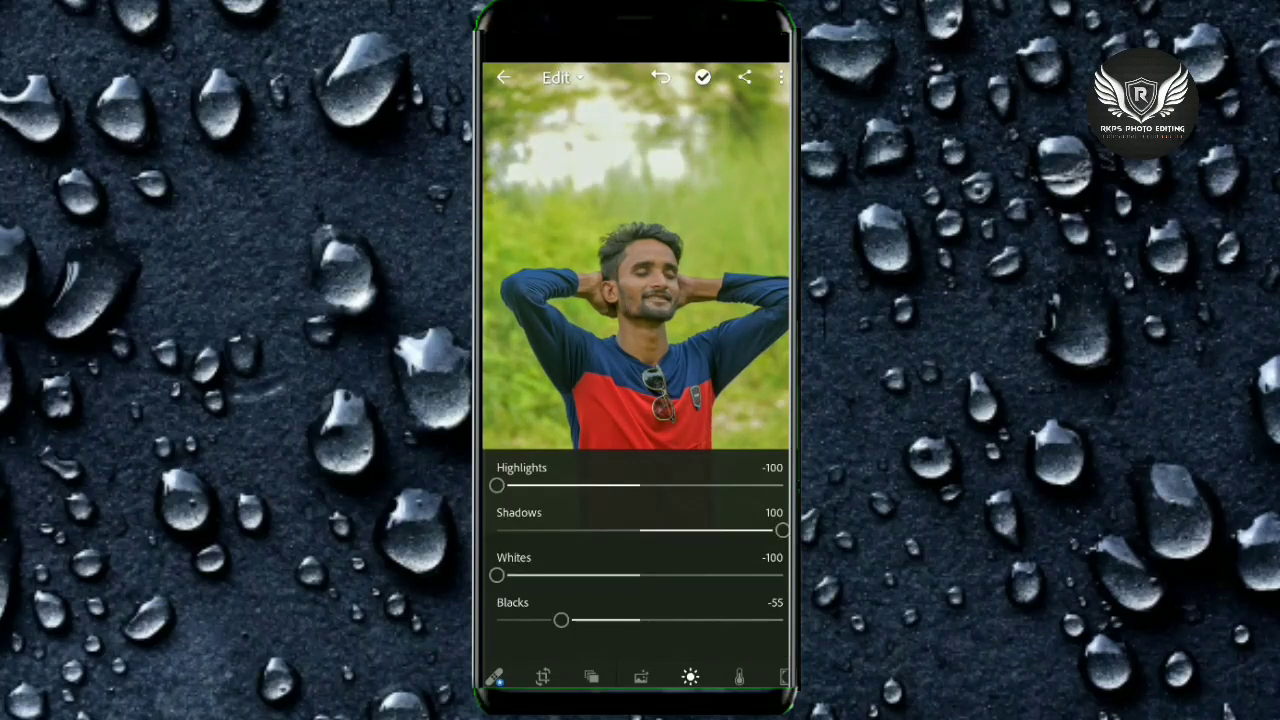
pyautogui.moveTo(645, 582); pyautogui.dragTo(669, 582)
pyautogui.moveTo(698, 676); pyautogui.dragTo(636, 676)
# Step: In Color Mix, shift green hue to -100 and raise green saturation to 67
pyautogui.click(679, 678)
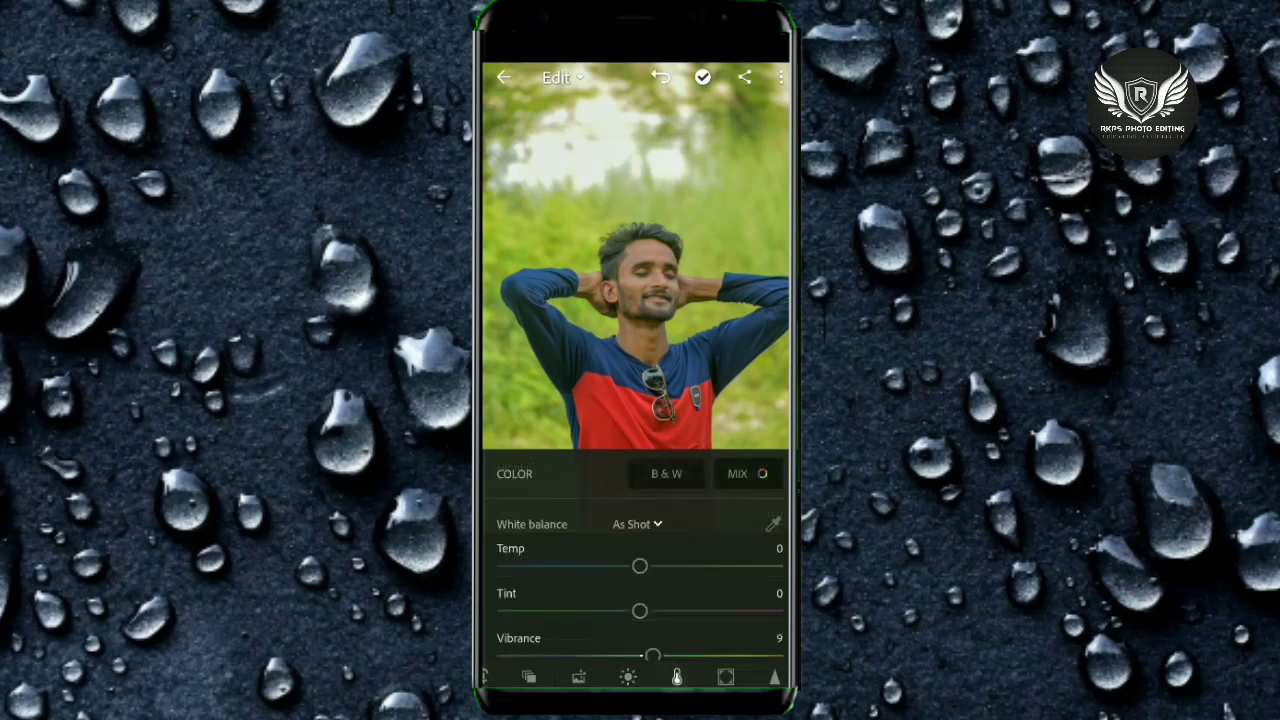
pyautogui.click(758, 473)
pyautogui.click(624, 515)
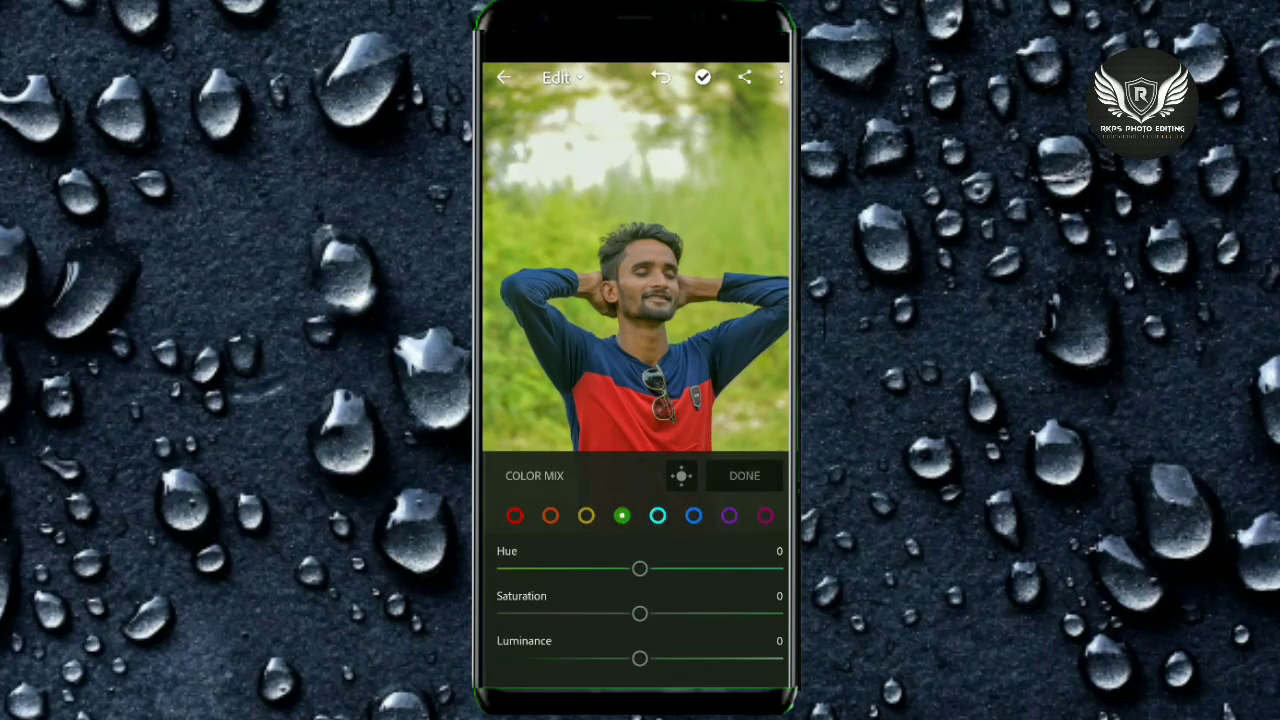
pyautogui.moveTo(640, 568); pyautogui.dragTo(534, 568)
pyautogui.moveTo(528, 613); pyautogui.dragTo(775, 613)
# Step: Set yellow hue and saturation to -100, and orange saturation -35 with luminance 63
pyautogui.click(586, 515)
pyautogui.moveTo(762, 568); pyautogui.dragTo(497, 568)
pyautogui.moveTo(640, 613)
pyautogui.mouseDown()
pyautogui.moveTo(691, 613)
pyautogui.moveTo(497, 613)
pyautogui.mouseUp()
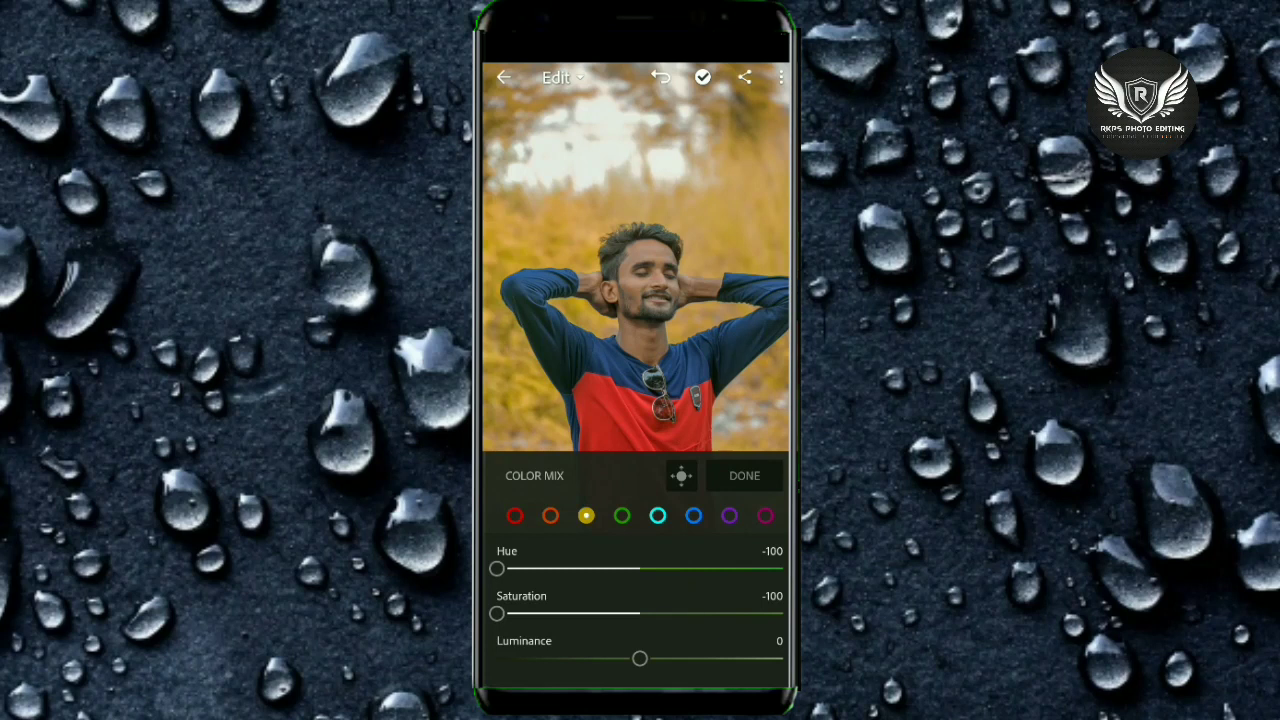
pyautogui.click(550, 515)
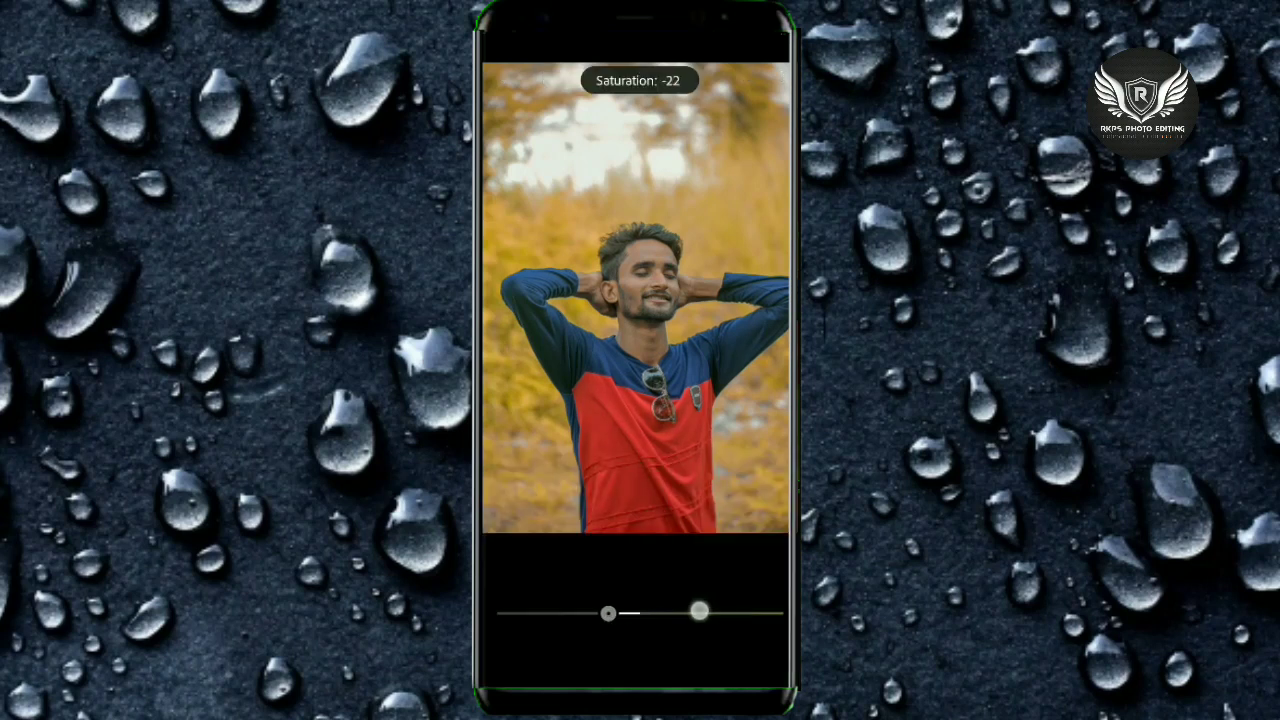
pyautogui.moveTo(731, 610); pyautogui.dragTo(686, 610)
pyautogui.moveTo(640, 658)
pyautogui.mouseDown()
pyautogui.moveTo(755, 658)
pyautogui.moveTo(680, 652)
pyautogui.moveTo(662, 613)
pyautogui.mouseUp()
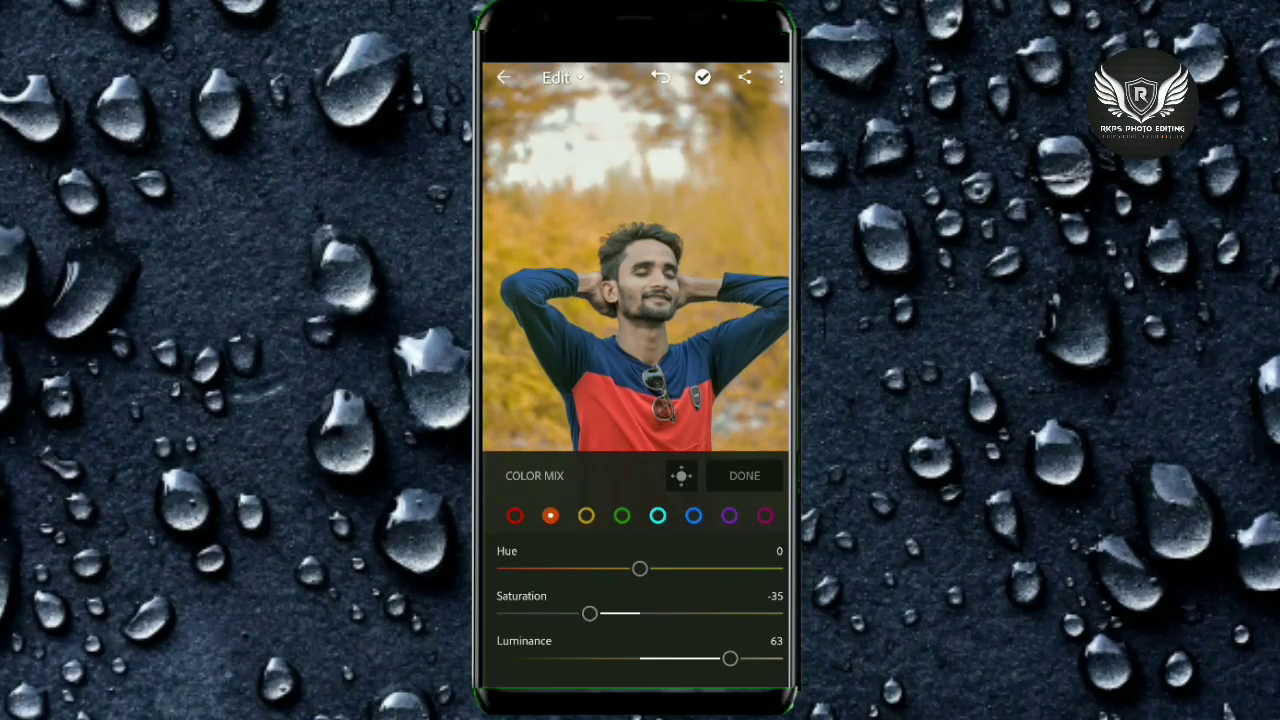
# Step: Set aqua hue -34 and saturation -100, and shift blue toward teal with luminance 24
pyautogui.click(658, 515)
pyautogui.moveTo(743, 568); pyautogui.dragTo(586, 568)
pyautogui.moveTo(640, 613); pyautogui.dragTo(497, 613)
pyautogui.click(700, 509)
pyautogui.moveTo(737, 560)
pyautogui.mouseDown()
pyautogui.moveTo(707, 565)
pyautogui.moveTo(756, 569)
pyautogui.moveTo(688, 578)
pyautogui.mouseUp()
pyautogui.moveTo(623, 613)
pyautogui.mouseDown()
pyautogui.moveTo(723, 615)
pyautogui.moveTo(601, 613)
pyautogui.mouseUp()
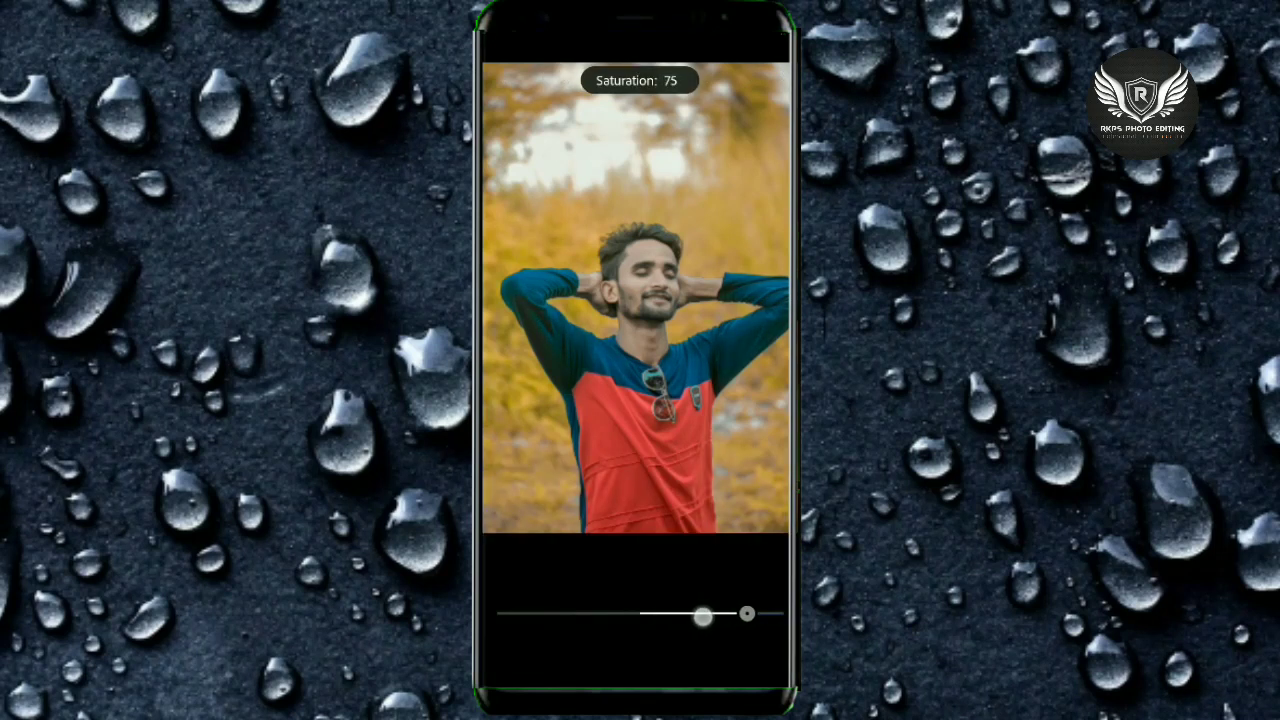
pyautogui.moveTo(678, 614); pyautogui.dragTo(700, 613)
pyautogui.moveTo(673, 658); pyautogui.dragTo(703, 655)
pyautogui.moveTo(635, 613); pyautogui.dragTo(761, 613)
# Step: Shift red hue to -22 and set purple hue and saturation to -100
pyautogui.click(514, 515)
pyautogui.moveTo(720, 569); pyautogui.dragTo(686, 570)
pyautogui.click(693, 515)
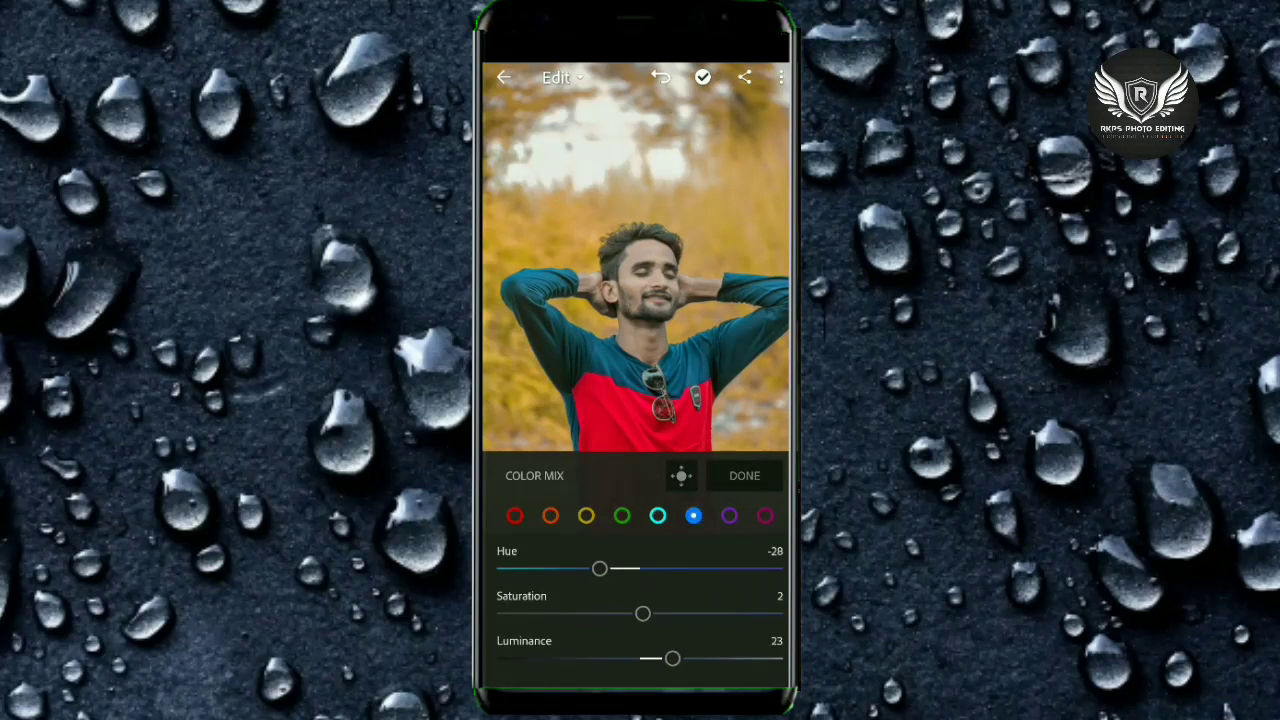
pyautogui.click(729, 515)
pyautogui.moveTo(640, 568); pyautogui.dragTo(497, 568)
pyautogui.moveTo(640, 613); pyautogui.dragTo(497, 613)
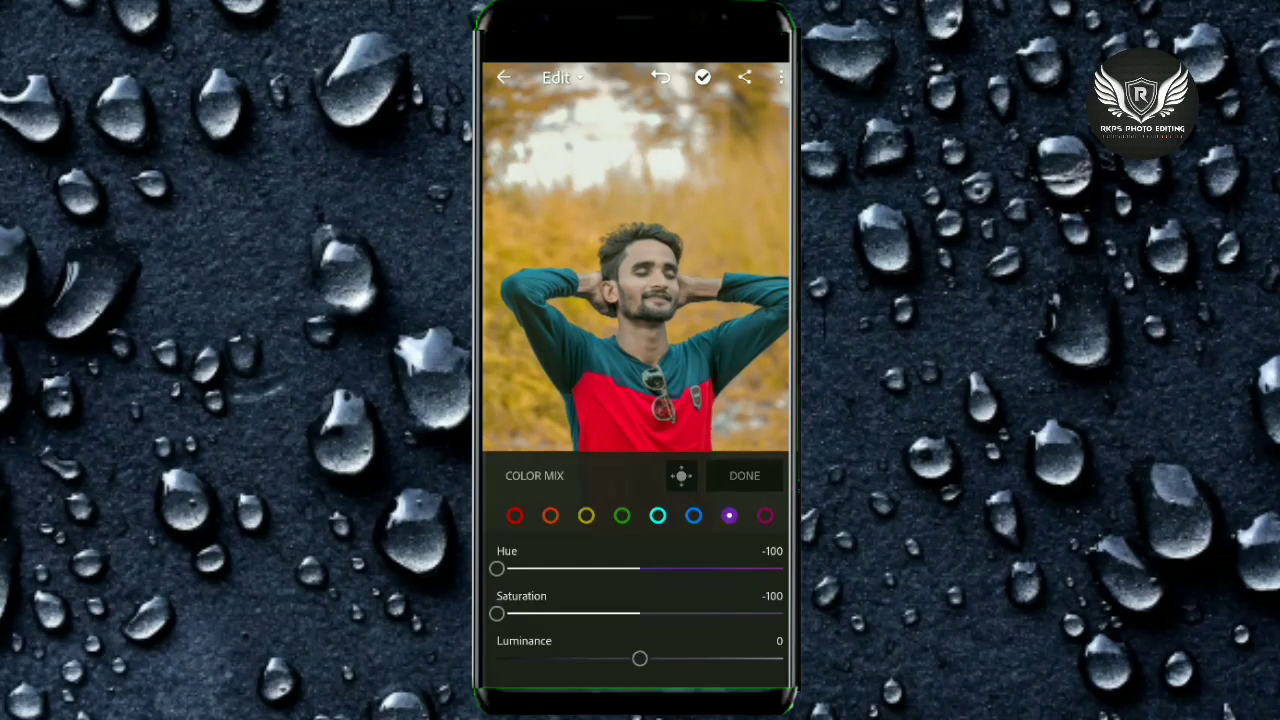
# Step: Close Color Mix and set Effects Clarity to 29
pyautogui.click(744, 475)
pyautogui.click(726, 677)
pyautogui.moveTo(640, 578); pyautogui.dragTo(681, 578)
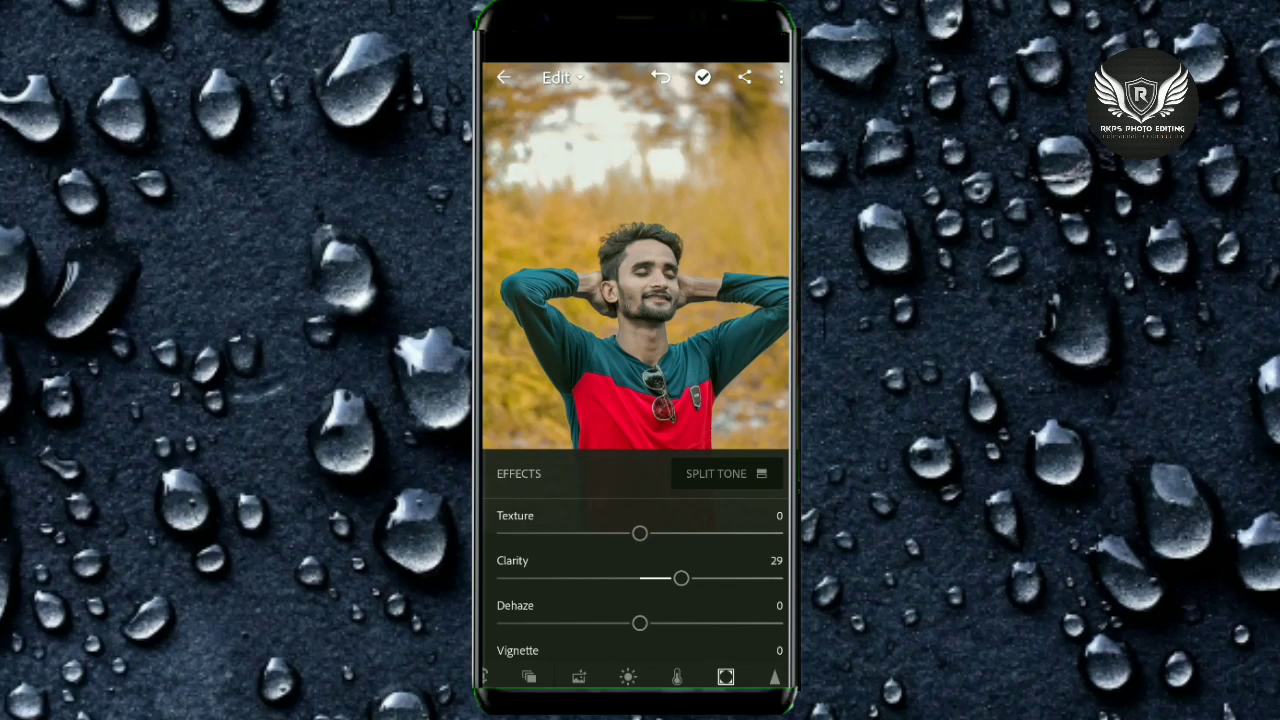
# Step: Reset Clarity and raise it again to 35
pyautogui.doubleClick(707, 582)
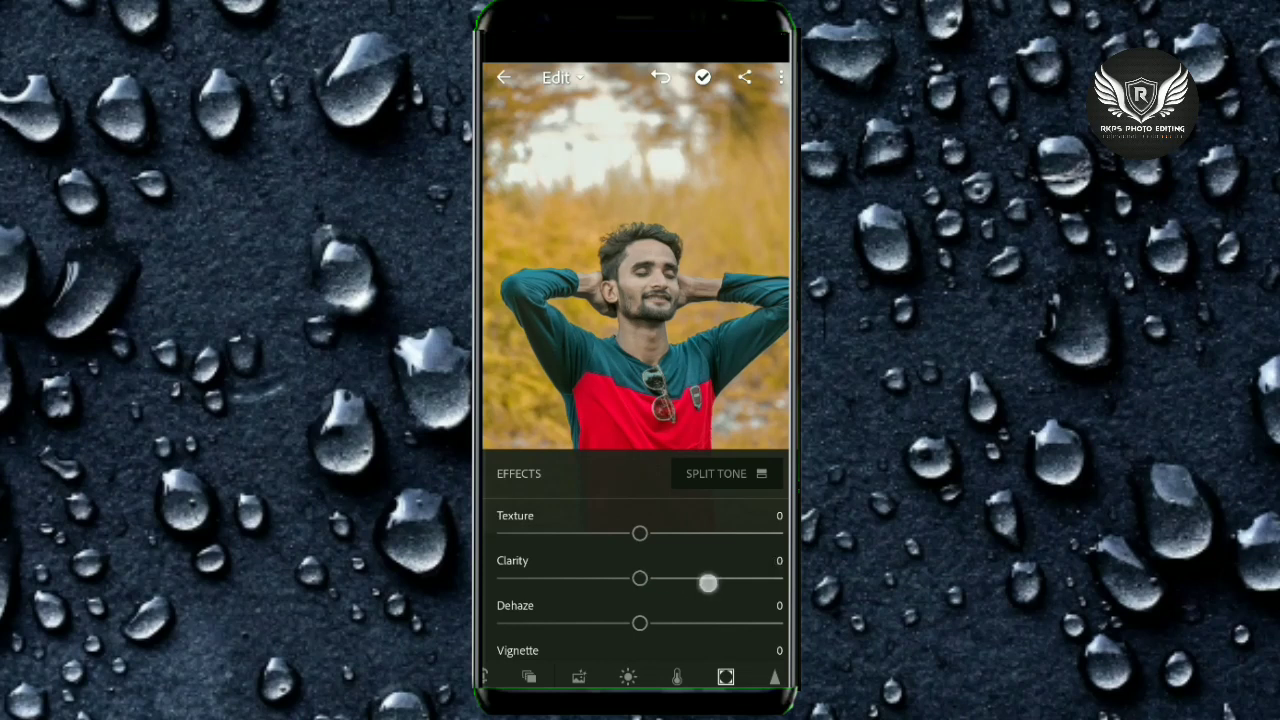
pyautogui.click(706, 583)
pyautogui.moveTo(640, 578); pyautogui.dragTo(690, 580)
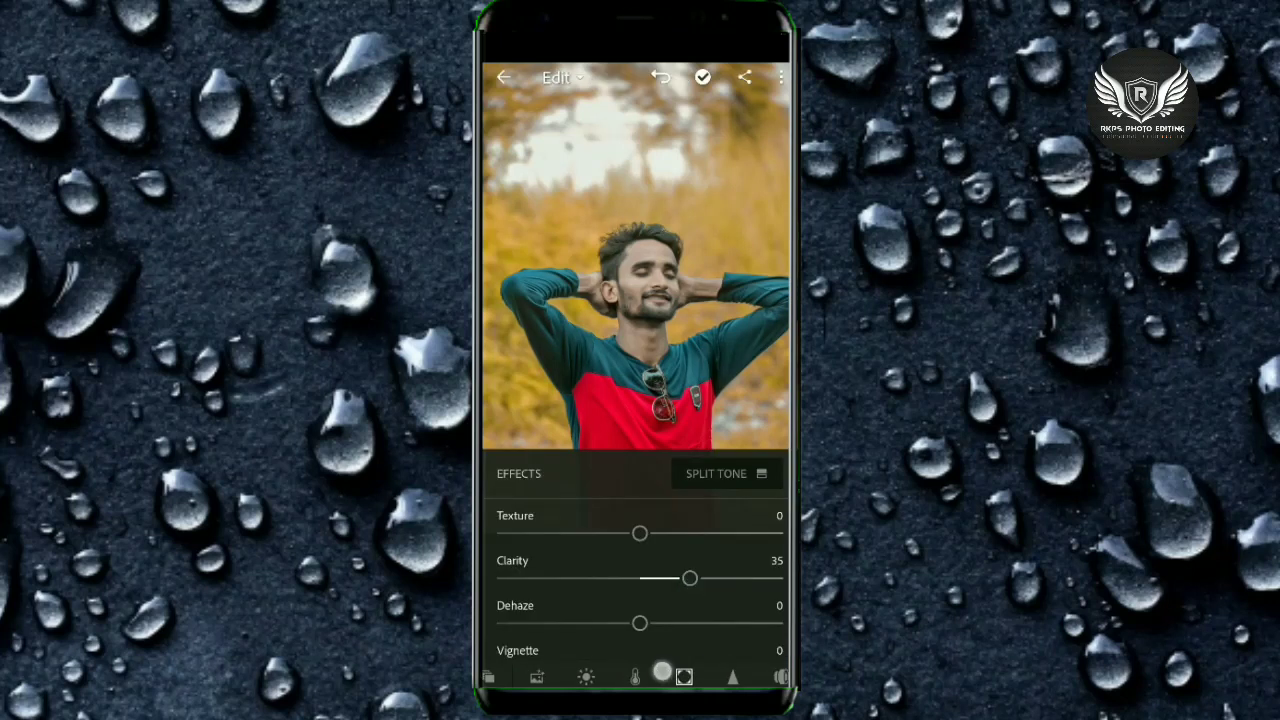
# Step: In Detail, set Sharpening to 30 and raise Color Noise Reduction
pyautogui.moveTo(672, 674); pyautogui.dragTo(606, 676)
pyautogui.click(707, 677)
pyautogui.moveTo(497, 533); pyautogui.dragTo(659, 537)
pyautogui.scroll(-2, 711, 509)
pyautogui.scroll(-2, 711, 509)
pyautogui.moveTo(560, 571); pyautogui.dragTo(772, 571)
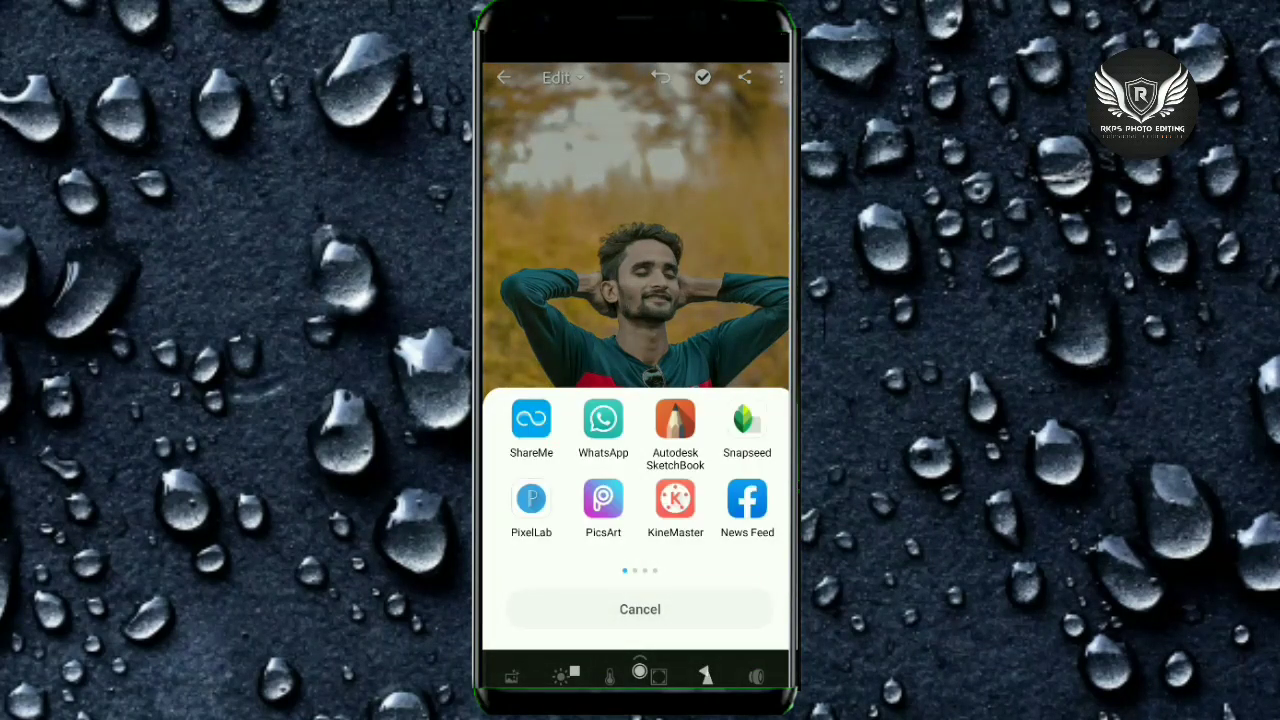
# Step: Send the portrait to Snapseed and apply Tune Image Ambiance +54
pyautogui.click(743, 420)
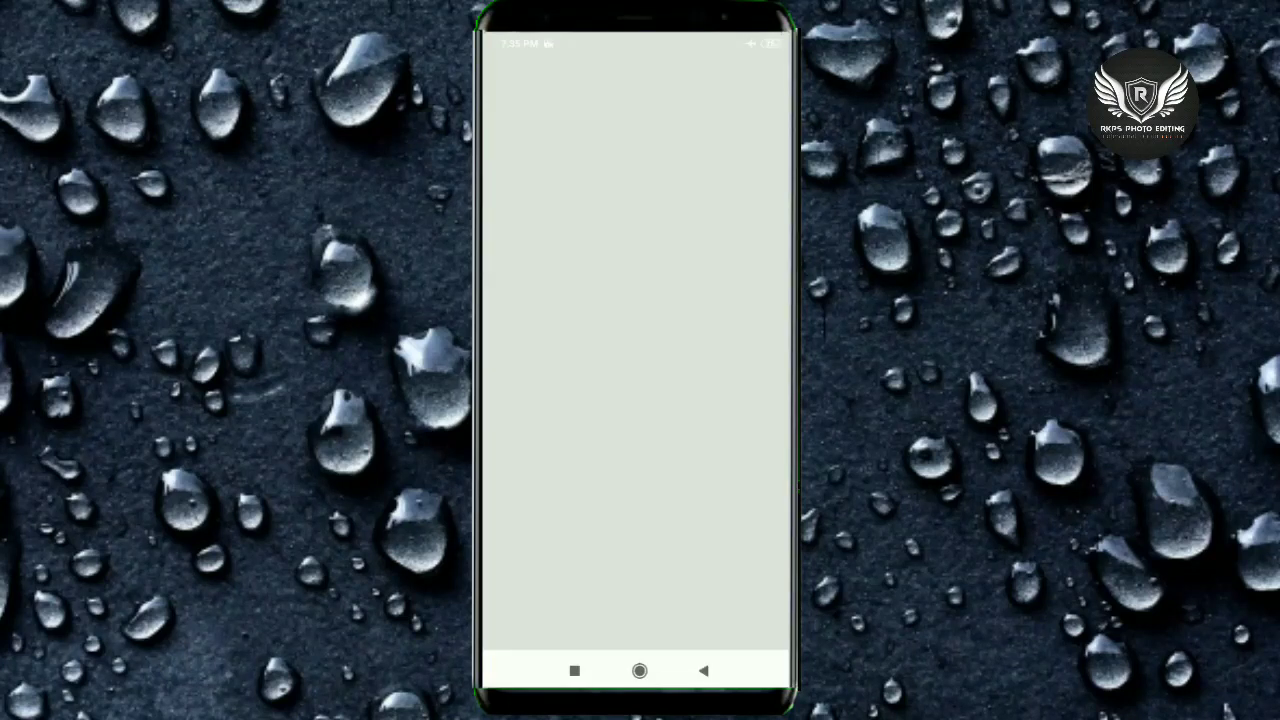
pyautogui.click(718, 629)
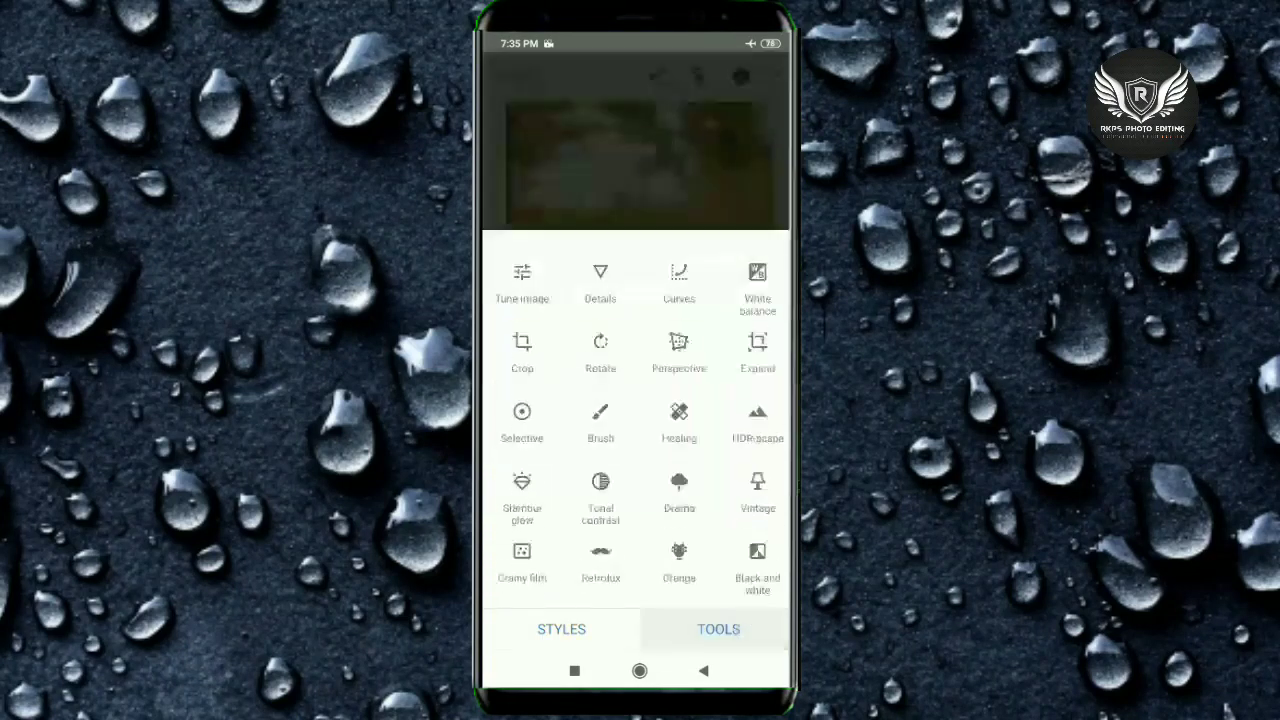
pyautogui.click(522, 270)
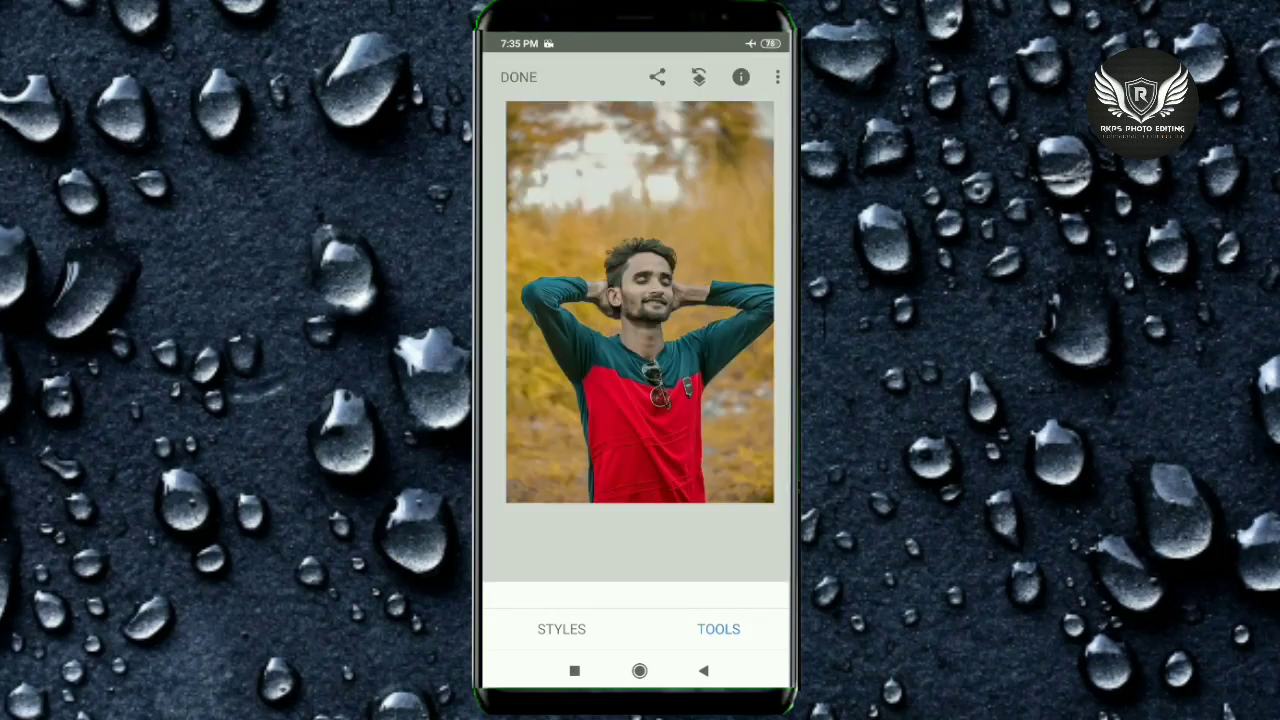
pyautogui.moveTo(640, 290); pyautogui.dragTo(640, 330)
pyautogui.moveTo(719, 500); pyautogui.dragTo(719, 560)
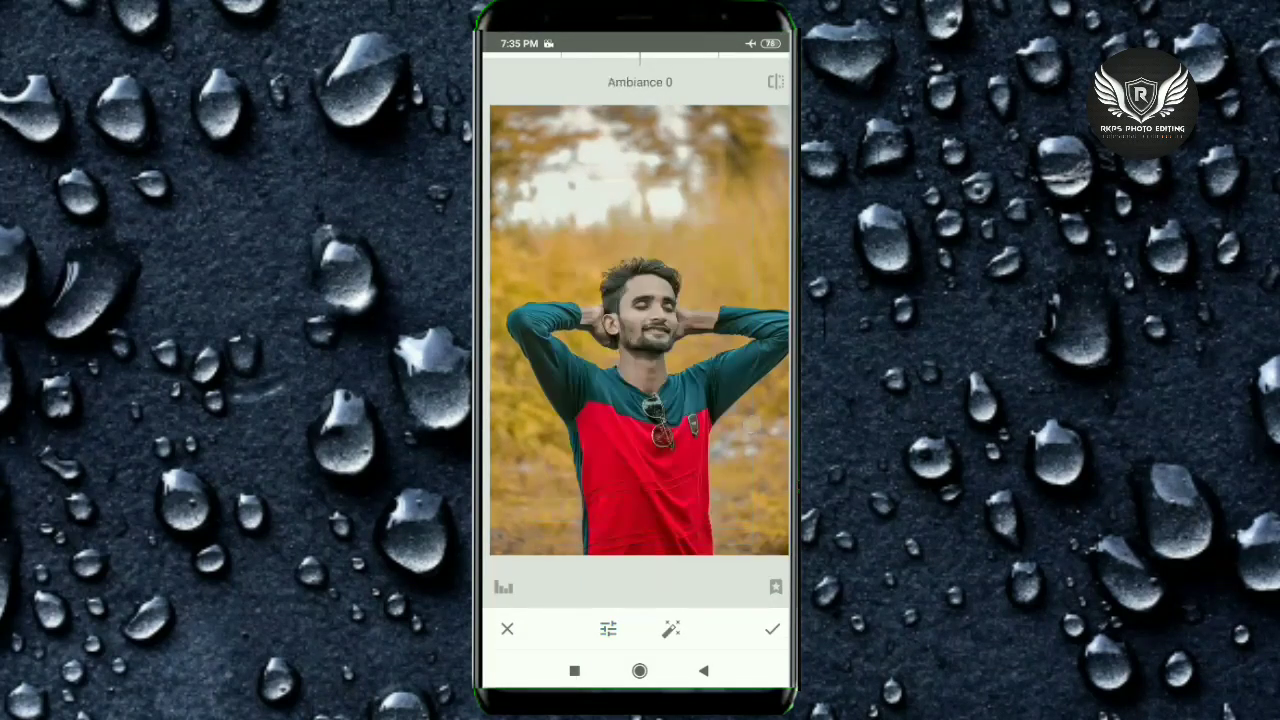
pyautogui.moveTo(634, 530)
pyautogui.mouseDown()
pyautogui.moveTo(760, 511)
pyautogui.moveTo(697, 526)
pyautogui.moveTo(764, 539)
pyautogui.moveTo(703, 546)
pyautogui.mouseUp()
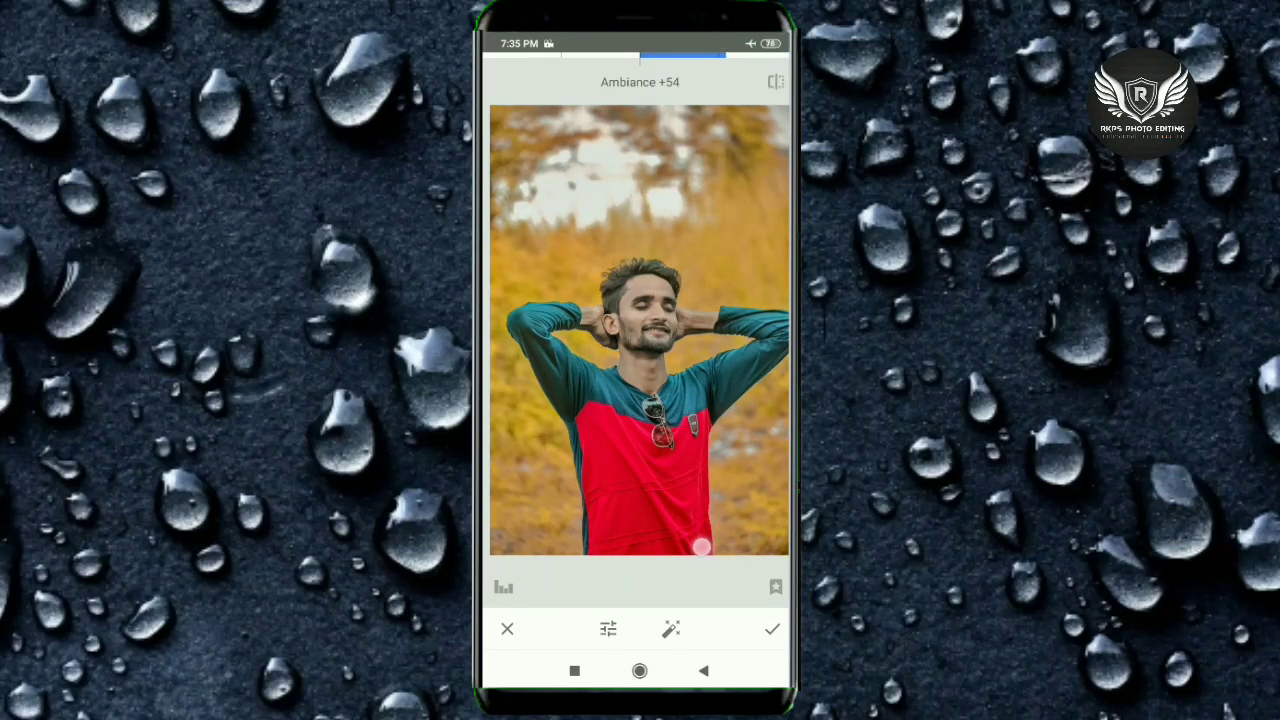
pyautogui.click(772, 628)
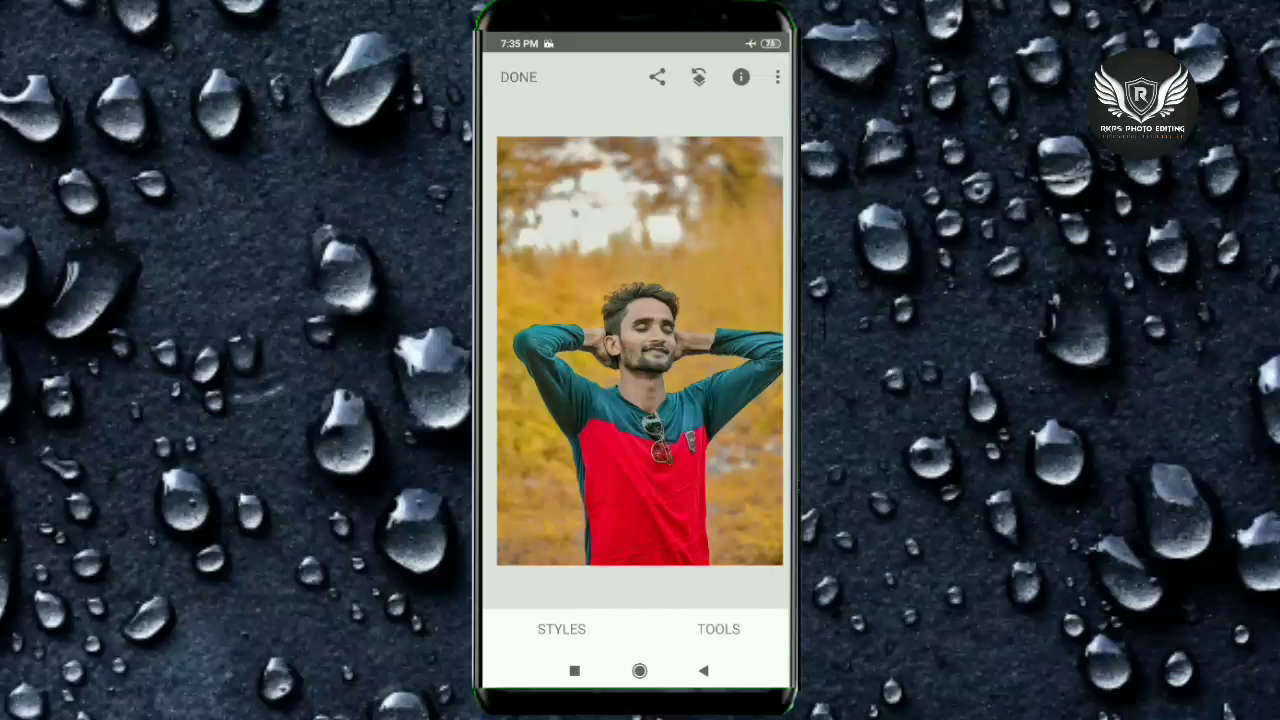
# Step: Add an enlarged Selective point on the neck with brightness +57
pyautogui.scroll(5, 725, 376)
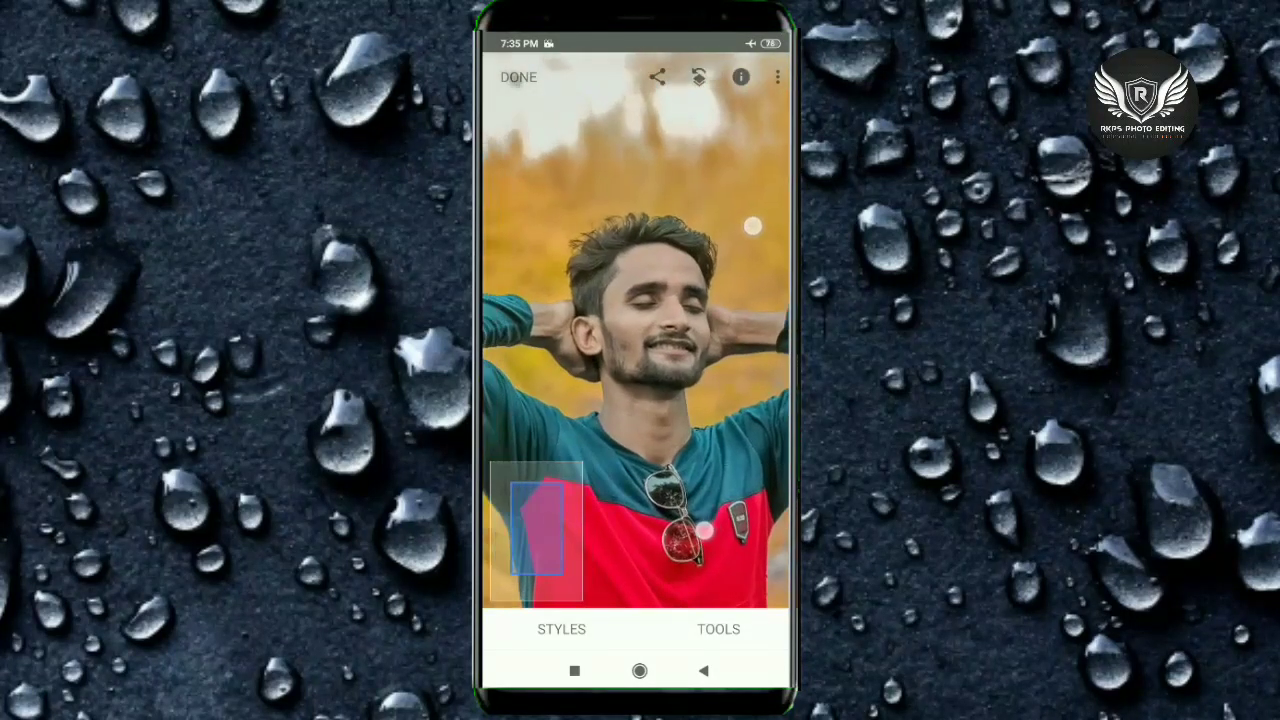
pyautogui.click(718, 628)
pyautogui.click(539, 405)
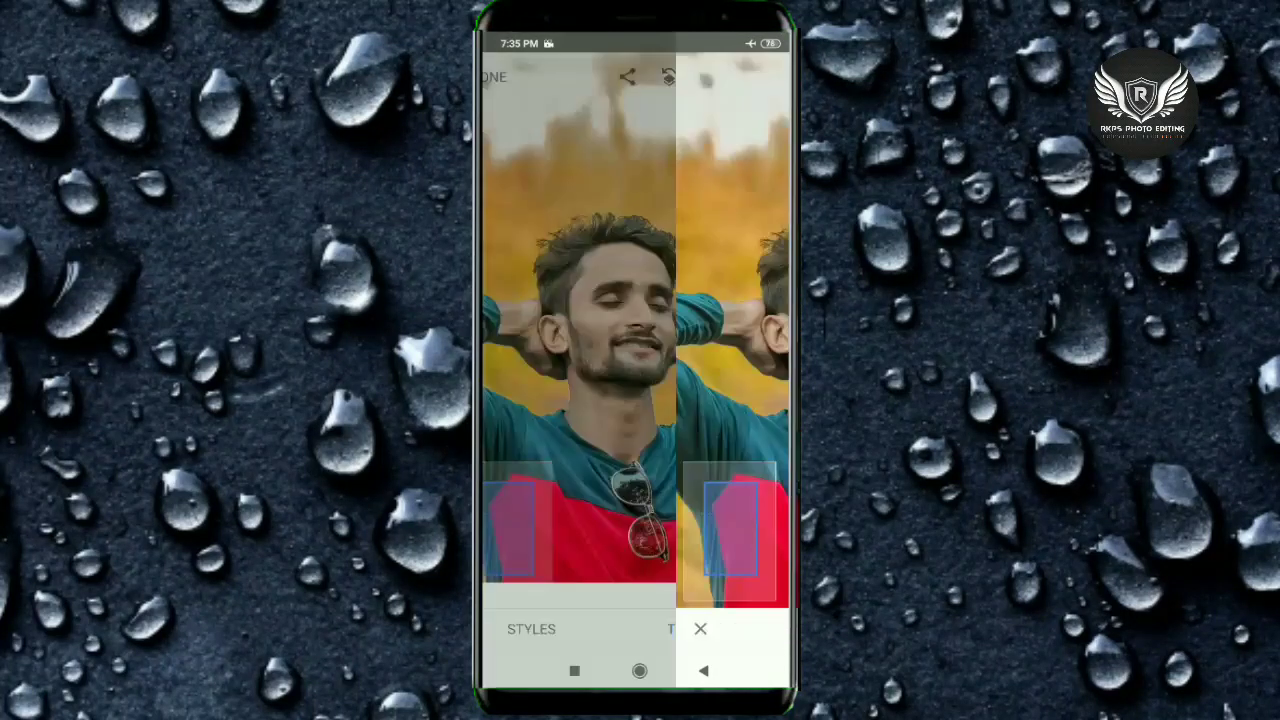
pyautogui.click(654, 398)
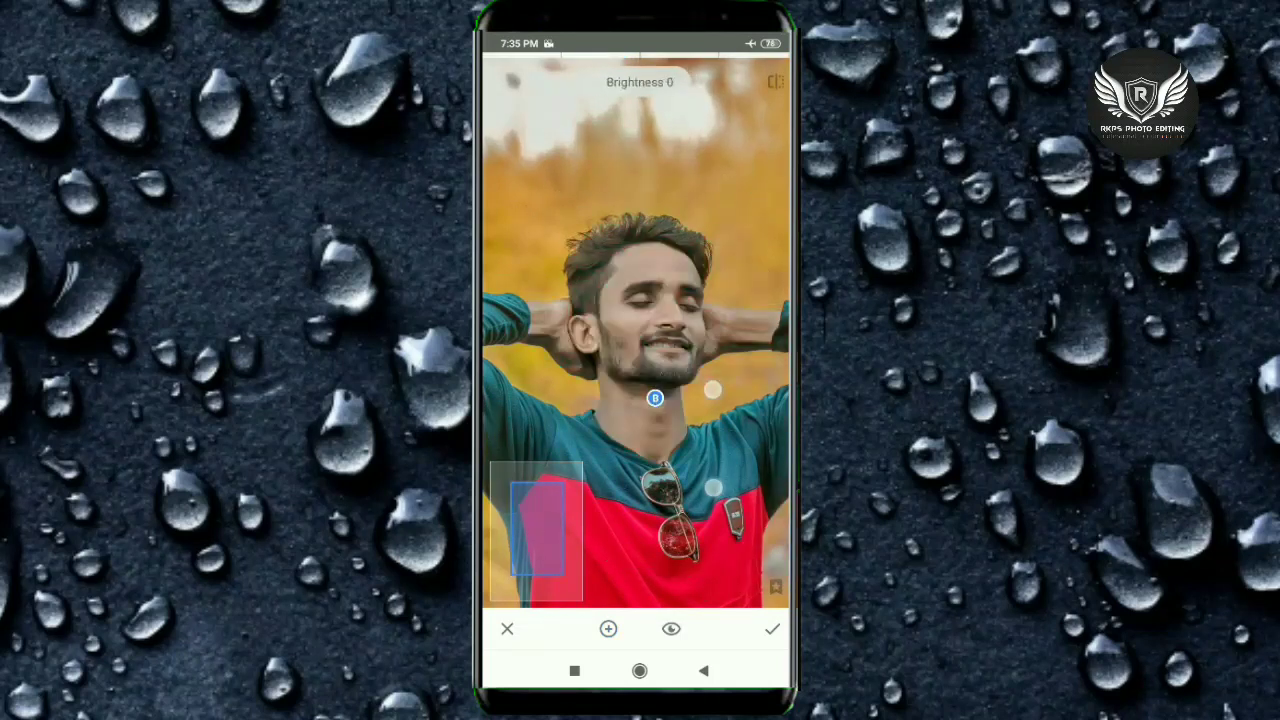
pyautogui.moveTo(709, 394); pyautogui.dragTo(701, 335)
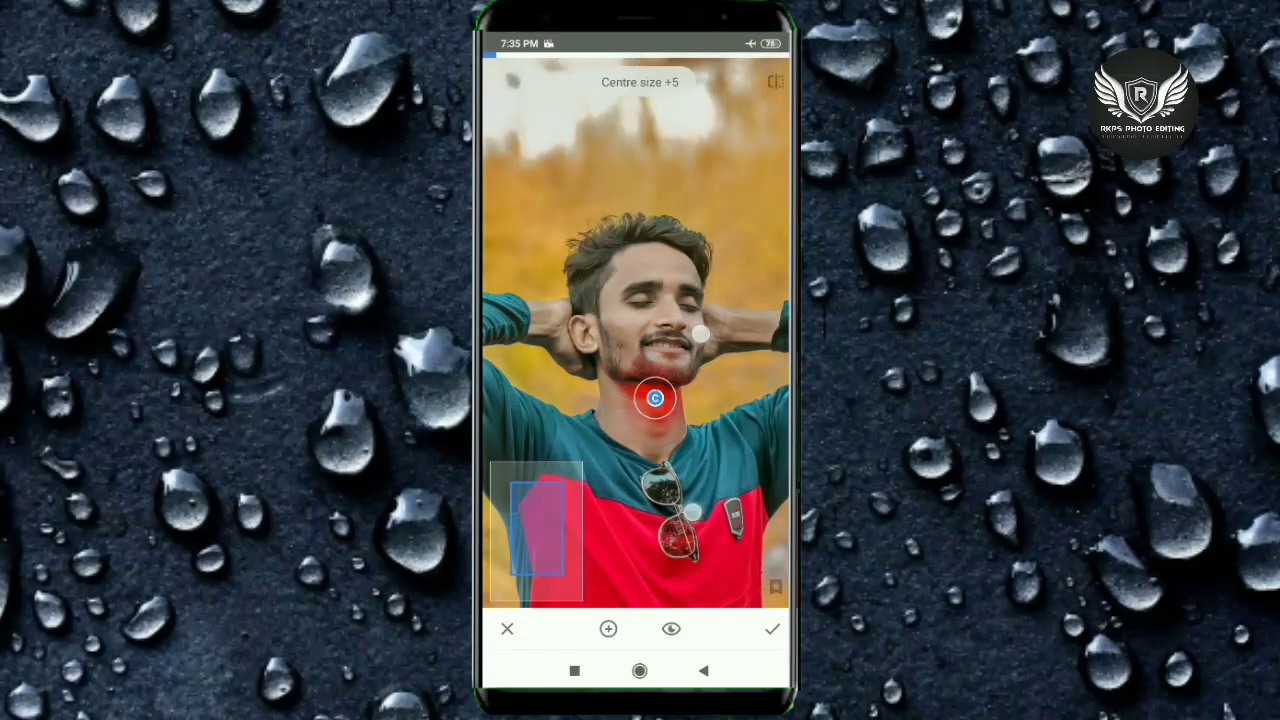
pyautogui.moveTo(650, 538); pyautogui.dragTo(717, 533)
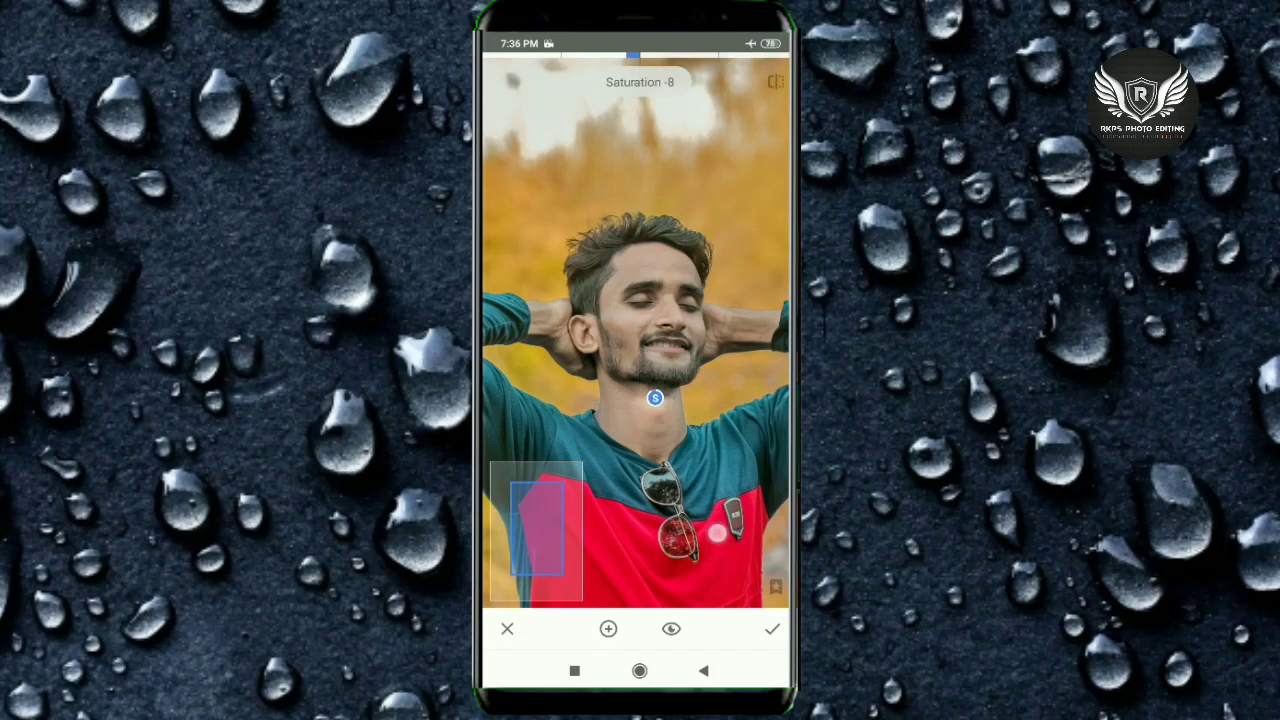
# Step: Add a second, smaller neck point with raised brightness
pyautogui.click(608, 628)
pyautogui.click(653, 450)
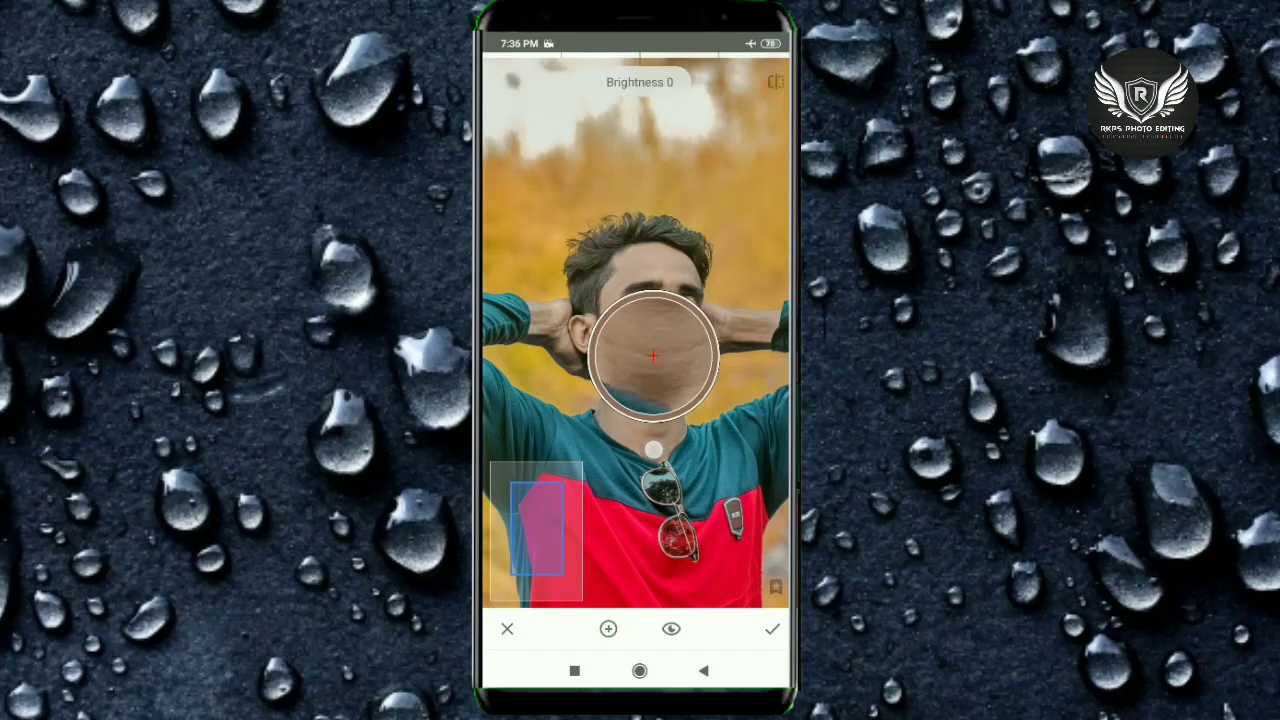
pyautogui.moveTo(719, 237); pyautogui.dragTo(707, 329)
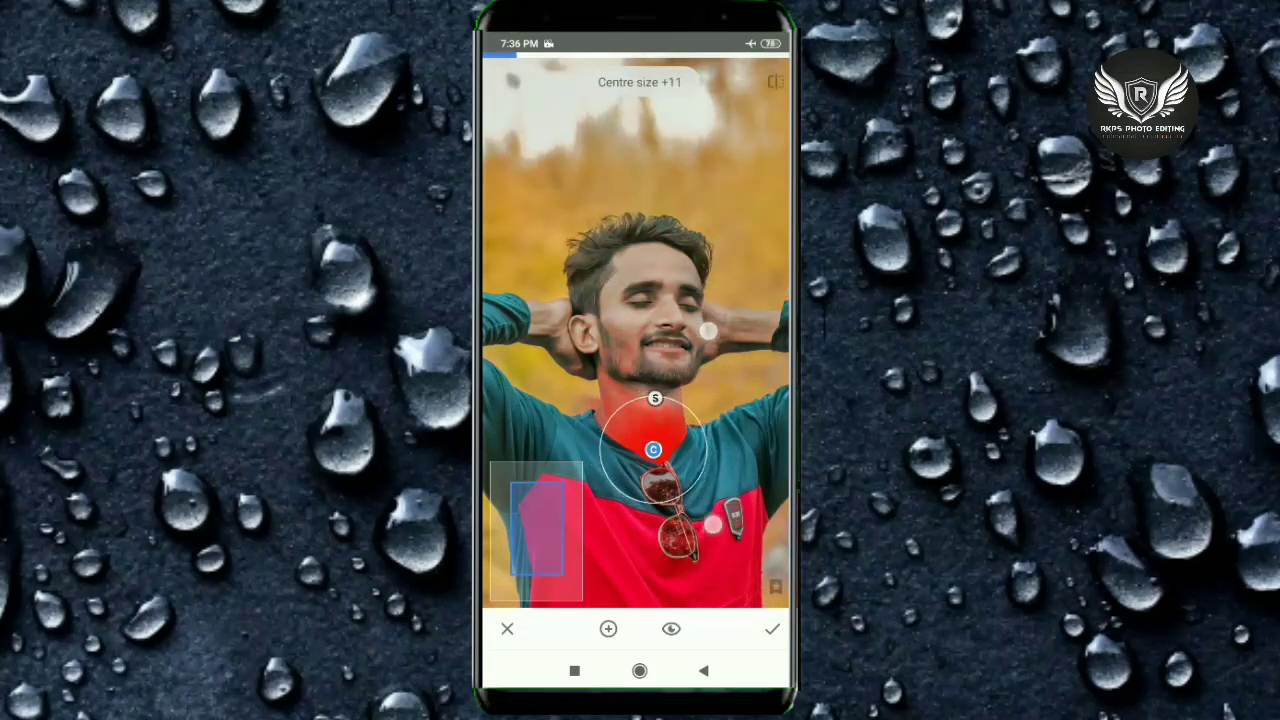
pyautogui.moveTo(662, 549)
pyautogui.mouseDown()
pyautogui.moveTo(680, 545)
pyautogui.moveTo(676, 520)
pyautogui.moveTo(694, 549)
pyautogui.mouseUp()
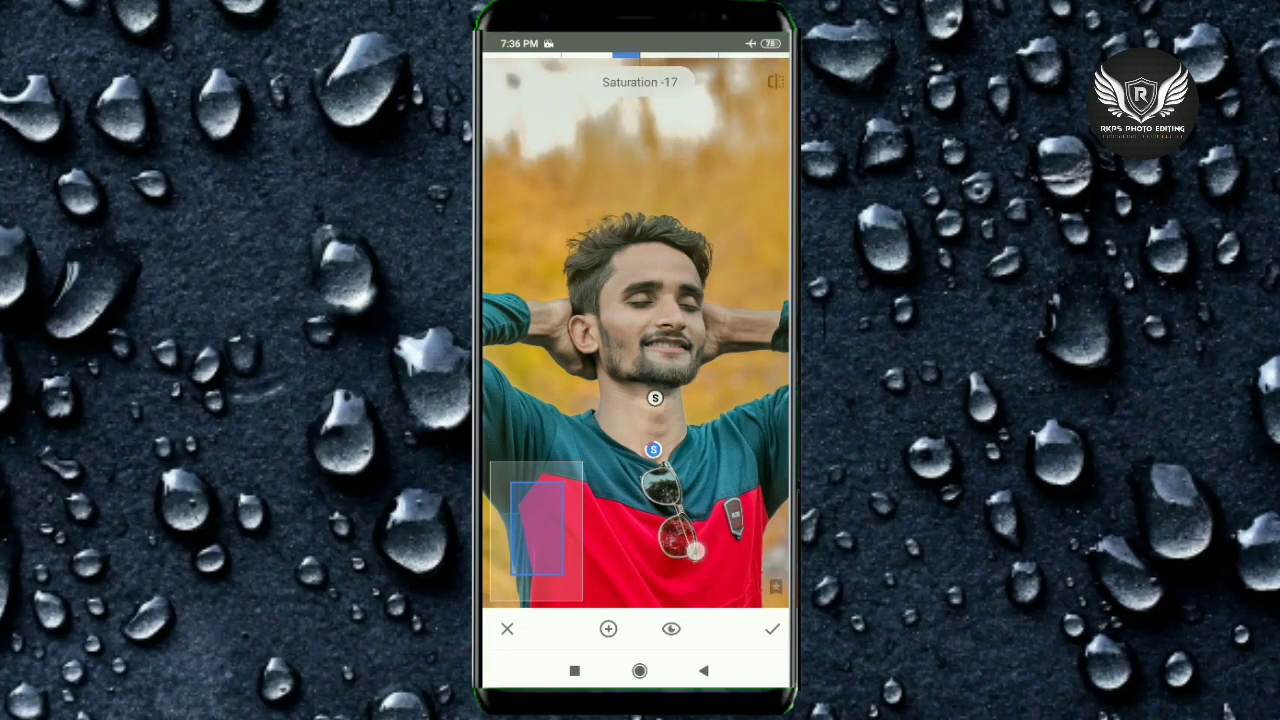
# Step: Add a neck point adjusting saturation and a brightened point near the raised hand, then apply
pyautogui.click(608, 628)
pyautogui.moveTo(640, 268); pyautogui.dragTo(544, 329)
pyautogui.moveTo(697, 288); pyautogui.dragTo(675, 181)
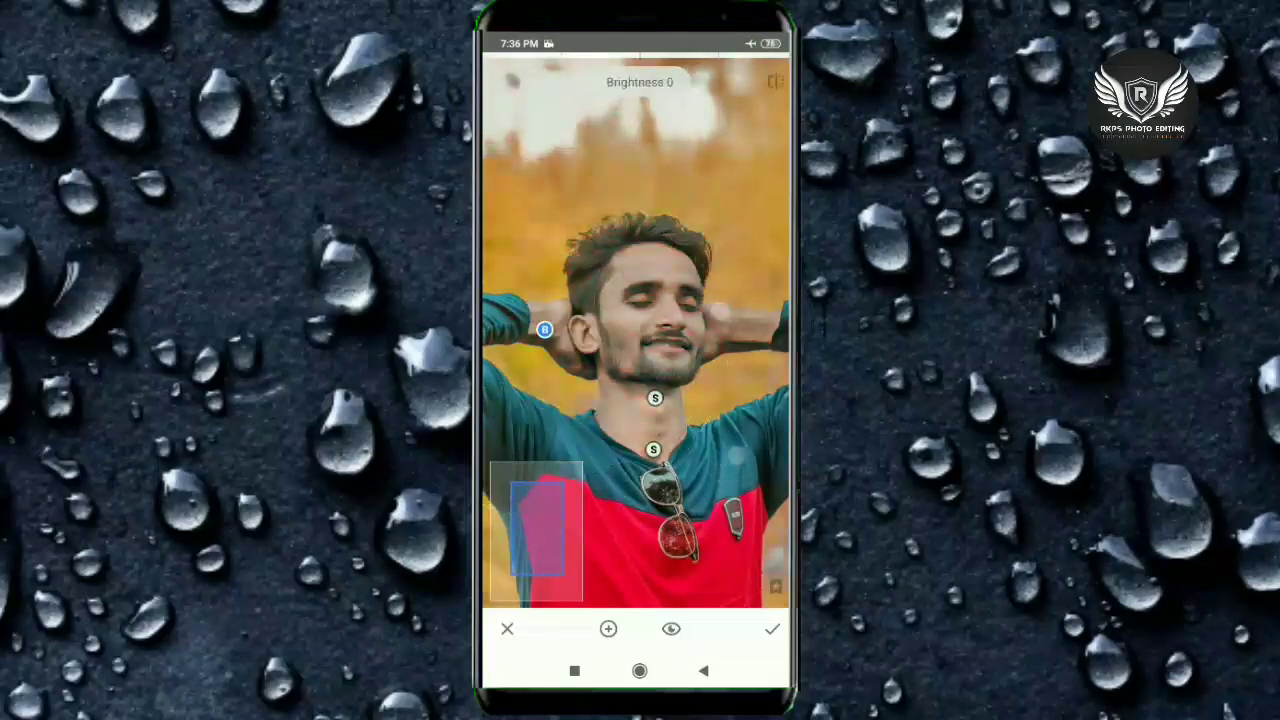
pyautogui.moveTo(714, 460); pyautogui.dragTo(714, 520)
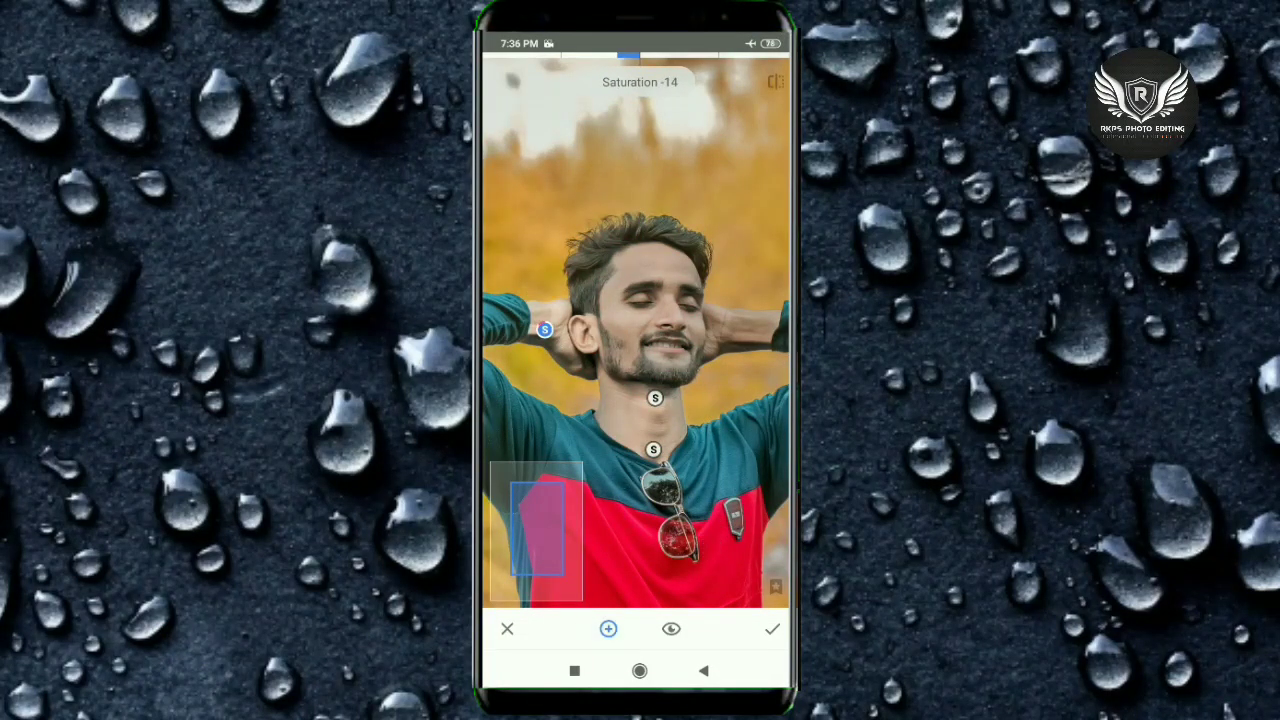
pyautogui.click(570, 358)
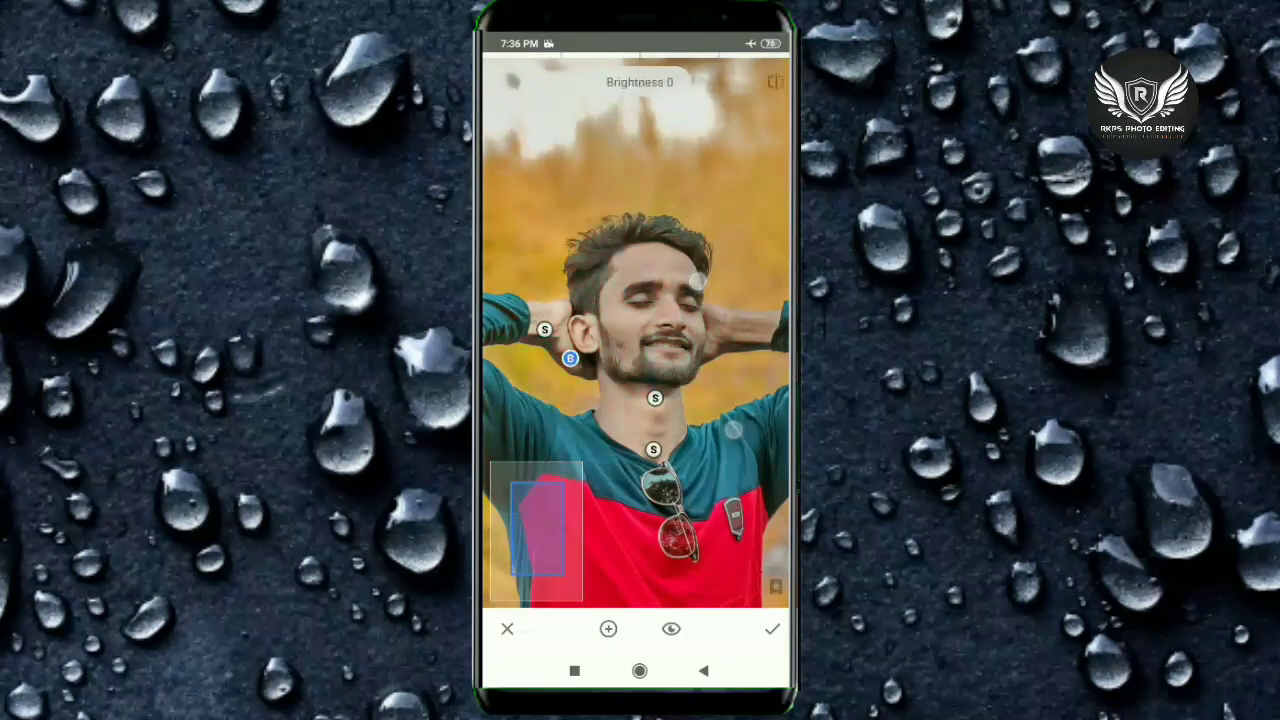
pyautogui.moveTo(648, 556); pyautogui.dragTo(755, 556)
pyautogui.click(772, 628)
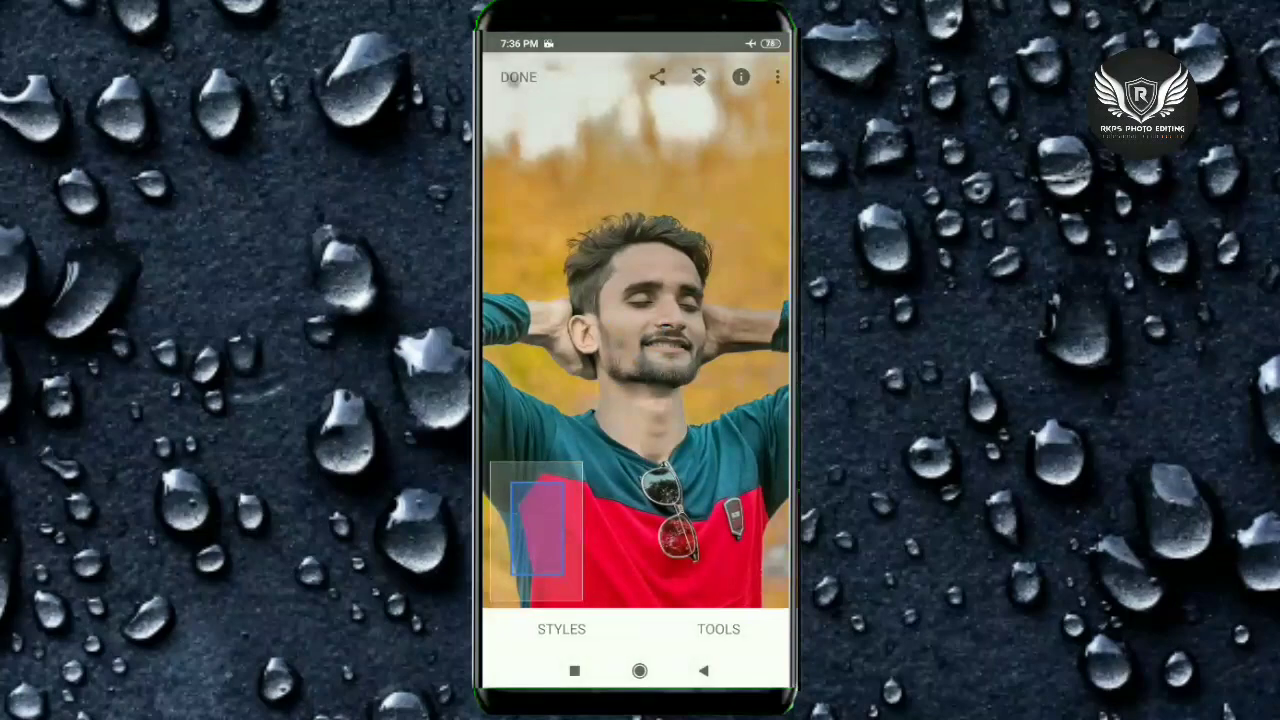
# Step: Brighten the face slightly with another Selective point and apply it
pyautogui.scroll(3, 745, 340)
pyautogui.click(718, 628)
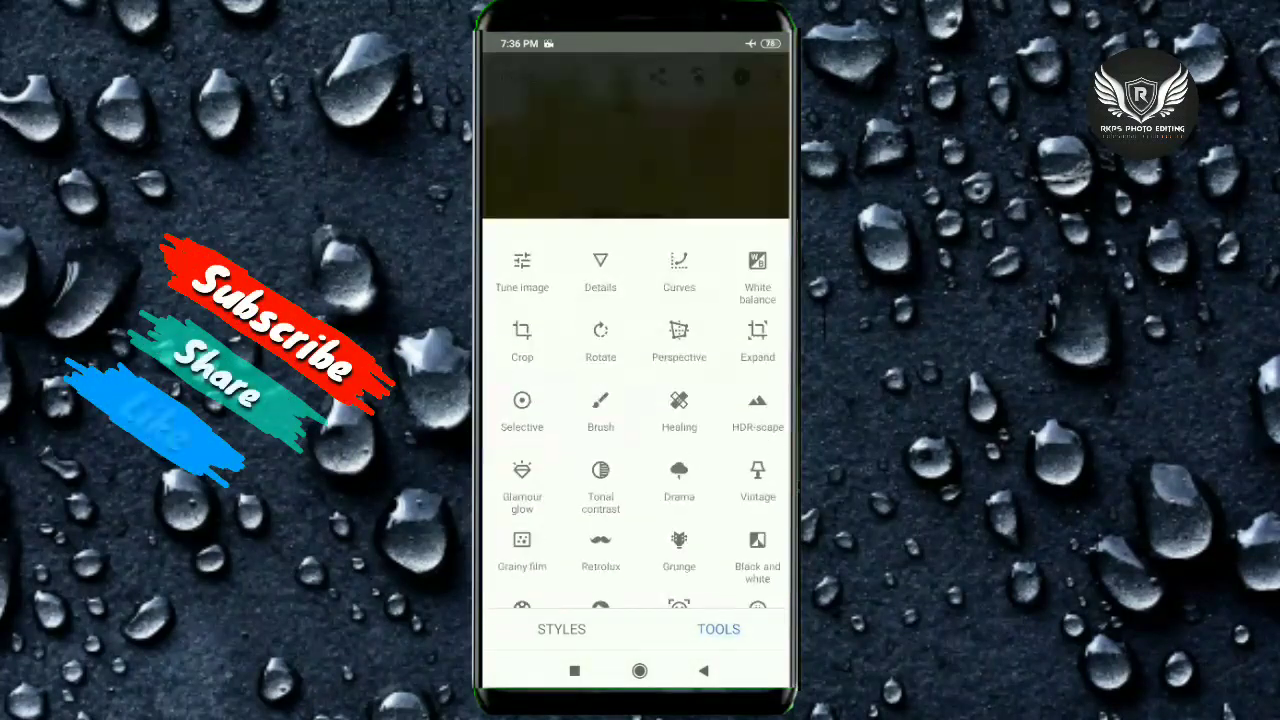
pyautogui.click(524, 405)
pyautogui.scroll(3, 640, 330)
pyautogui.click(693, 354)
pyautogui.moveTo(714, 491); pyautogui.dragTo(700, 504)
pyautogui.click(768, 632)
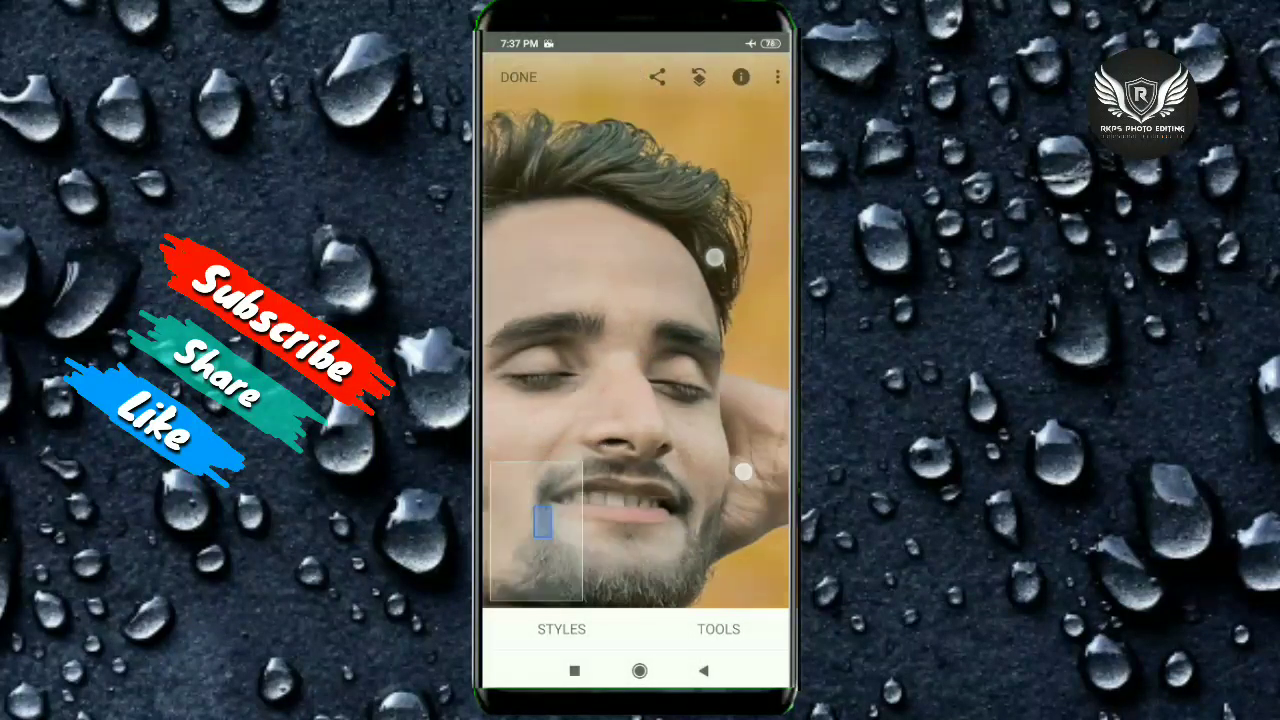
pyautogui.scroll(-3, 700, 380)
pyautogui.scroll(-2, 725, 382)
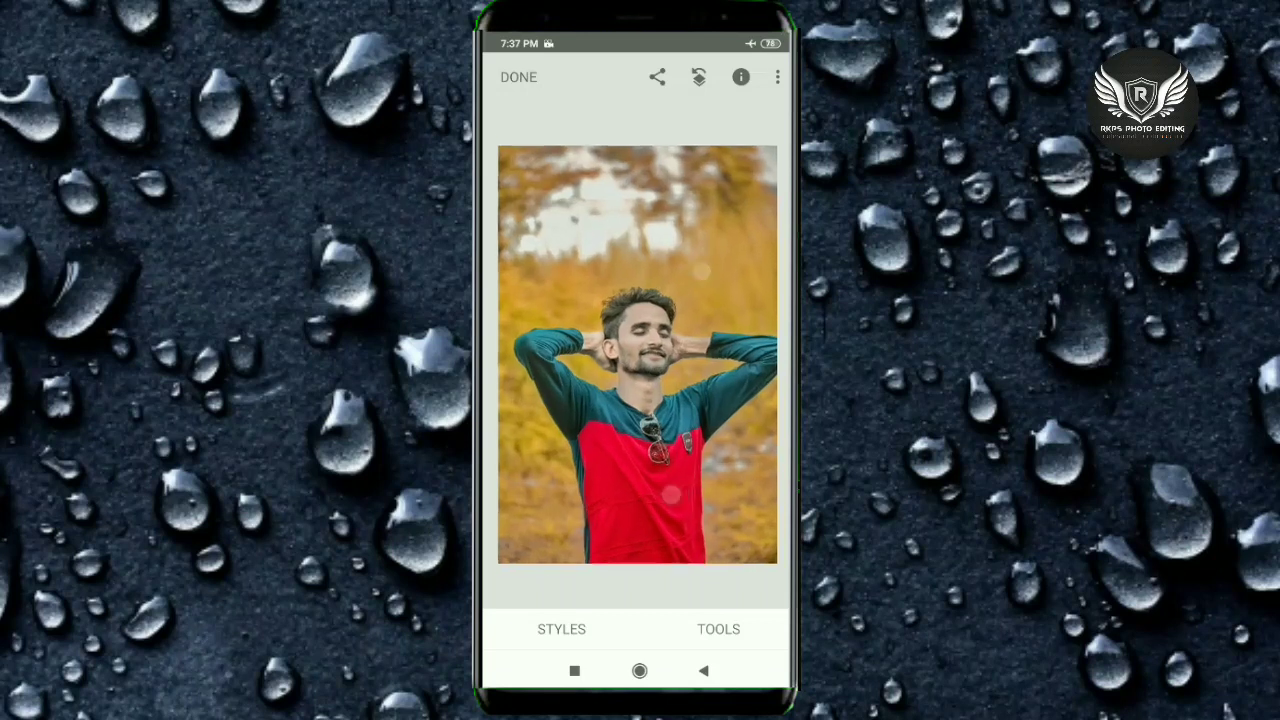
# Step: Apply Details with Structure +34 and Sharpening +4
pyautogui.click(718, 629)
pyautogui.click(600, 265)
pyautogui.moveTo(650, 533)
pyautogui.mouseDown()
pyautogui.moveTo(684, 533)
pyautogui.moveTo(655, 540)
pyautogui.moveTo(697, 483)
pyautogui.mouseUp()
pyautogui.moveTo(655, 545); pyautogui.dragTo(665, 542)
pyautogui.click(772, 628)
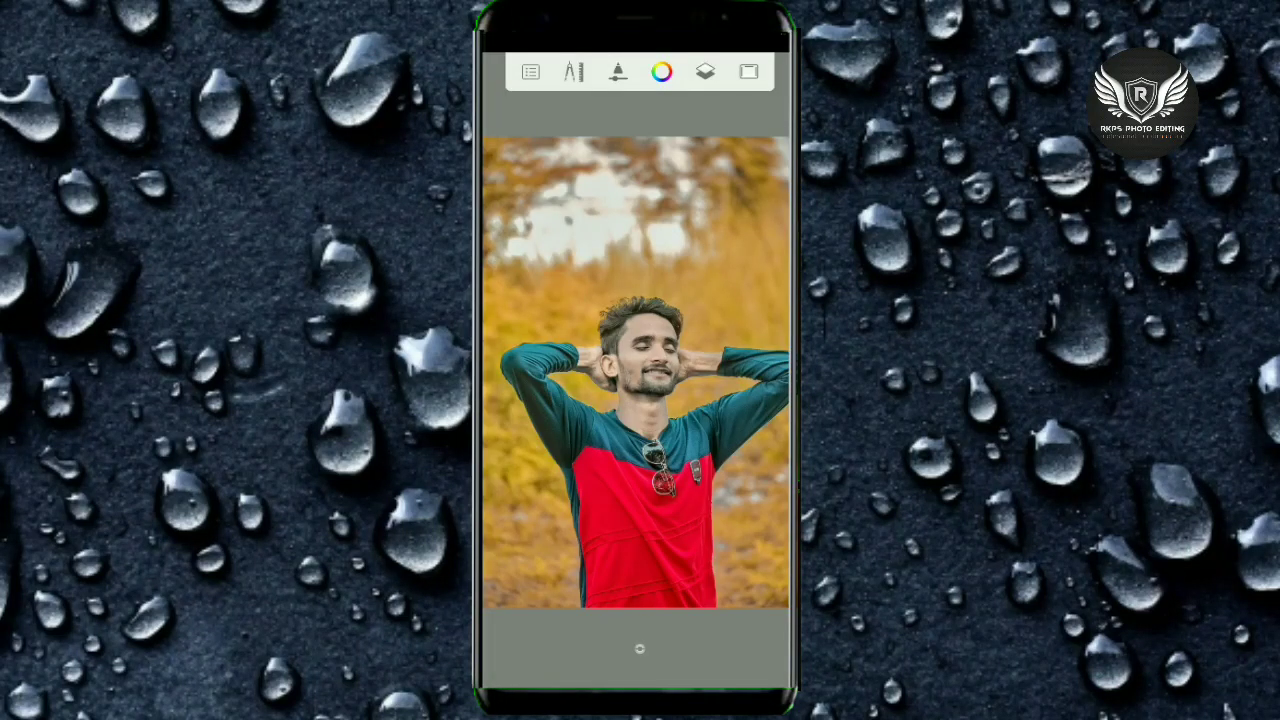
# Step: Select the Smudge Round Bristle Brush and set its size to about 18
pyautogui.click(617, 71)
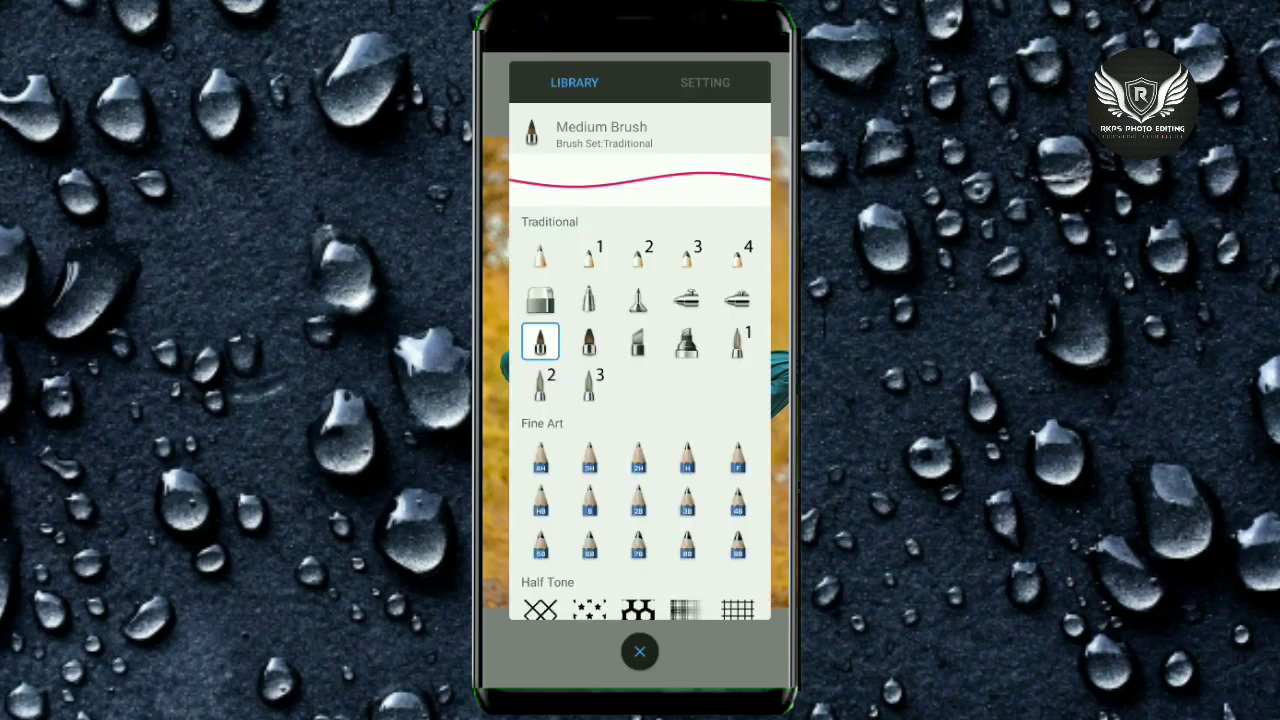
pyautogui.scroll(-5, 707, 349)
pyautogui.scroll(-5, 707, 349)
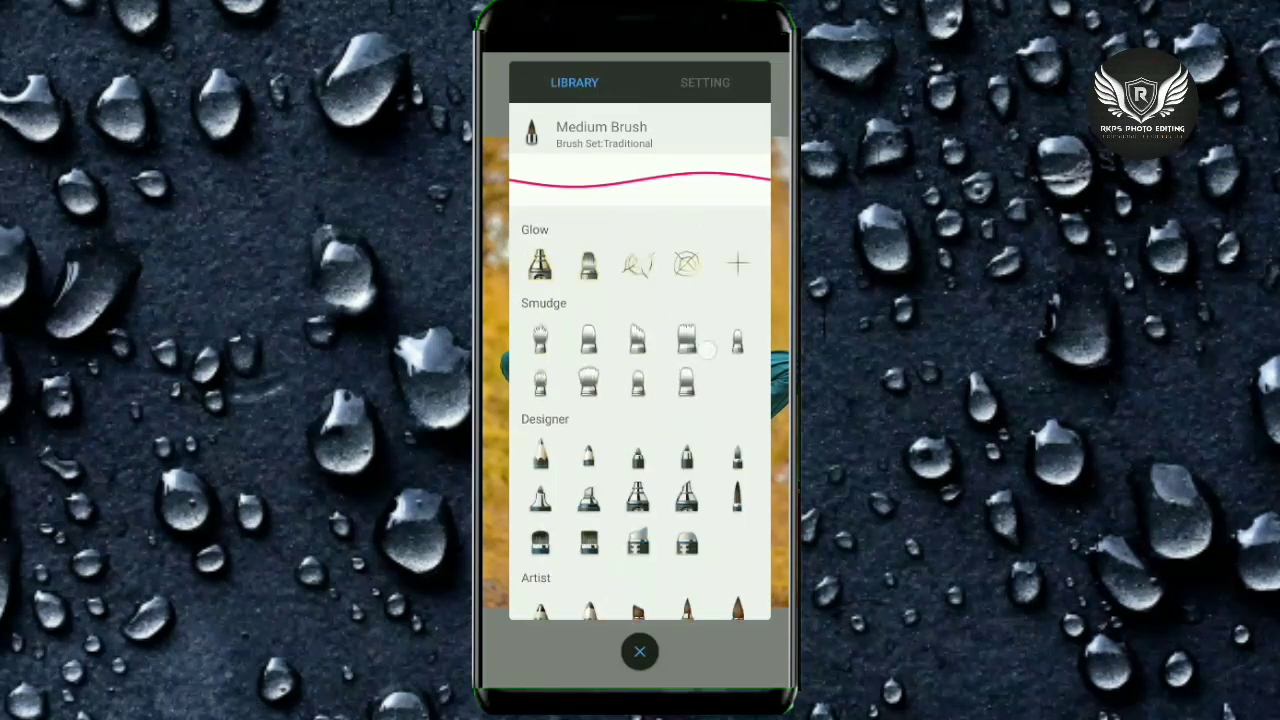
pyautogui.click(590, 356)
pyautogui.click(590, 356)
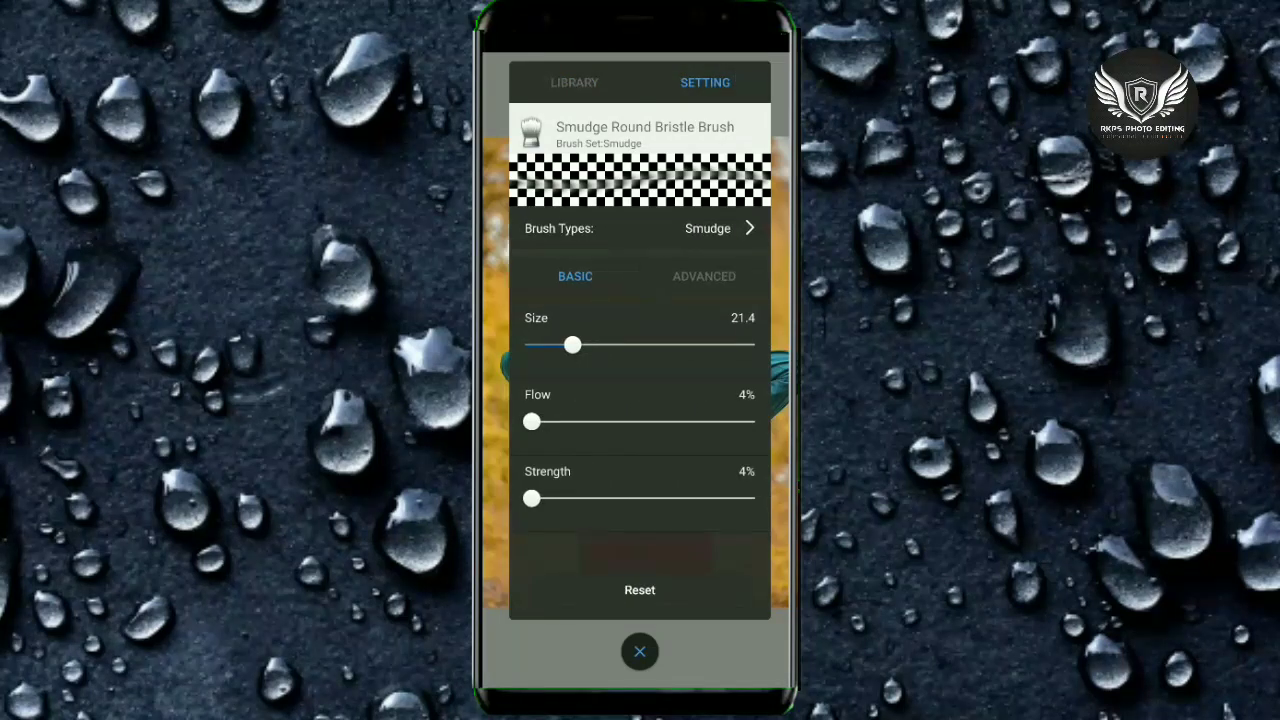
pyautogui.moveTo(572, 345); pyautogui.dragTo(566, 347)
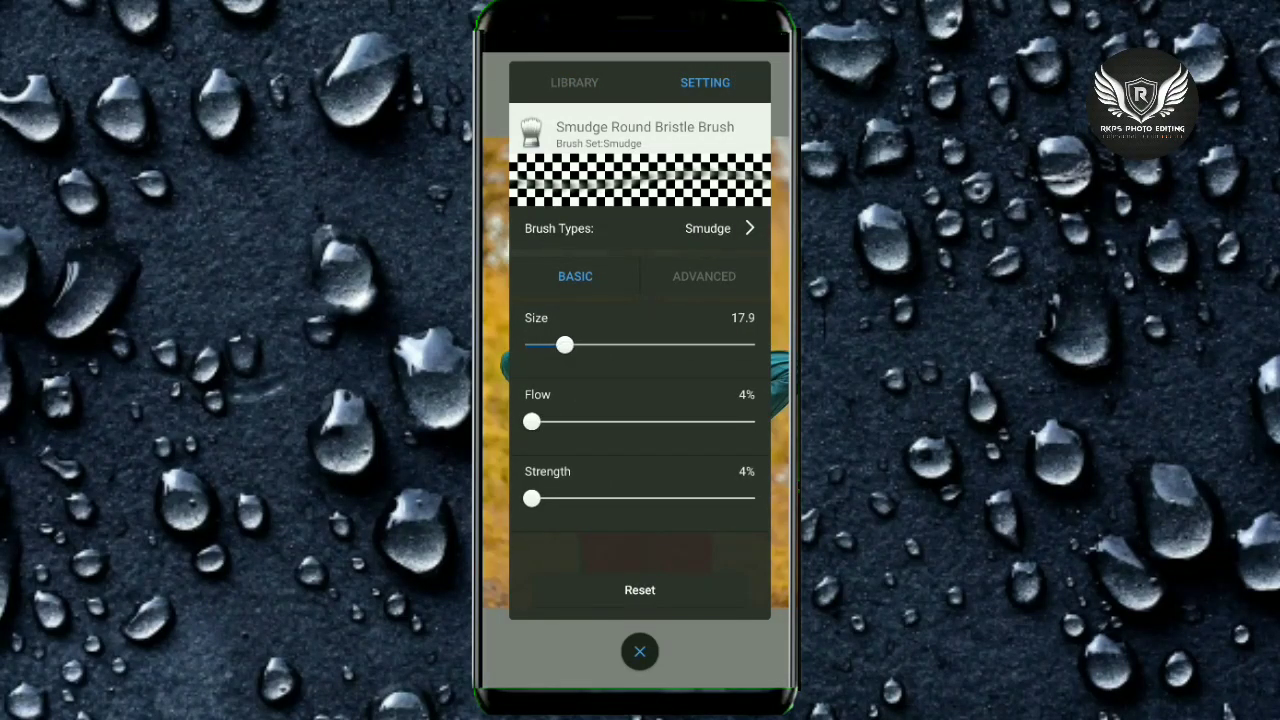
pyautogui.click(640, 651)
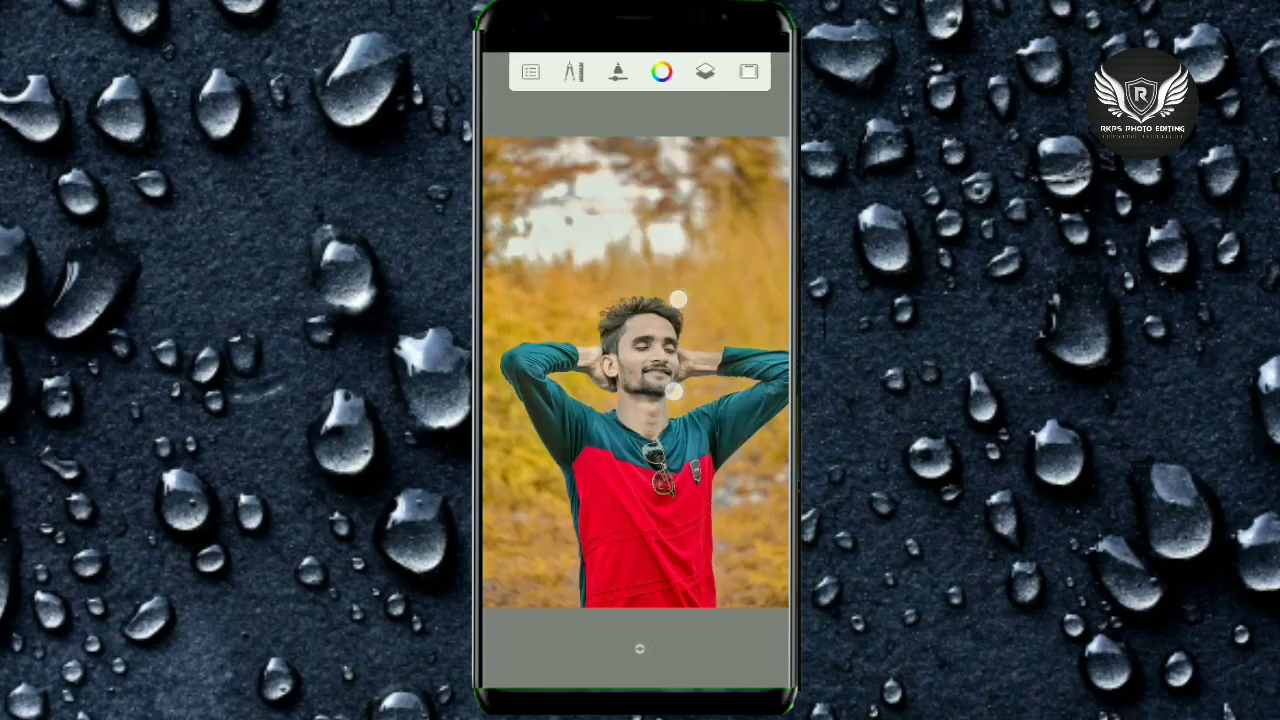
# Step: Zoom into the forehead and smudge the skin along the hairline
pyautogui.moveTo(674, 392); pyautogui.dragTo(709, 549)
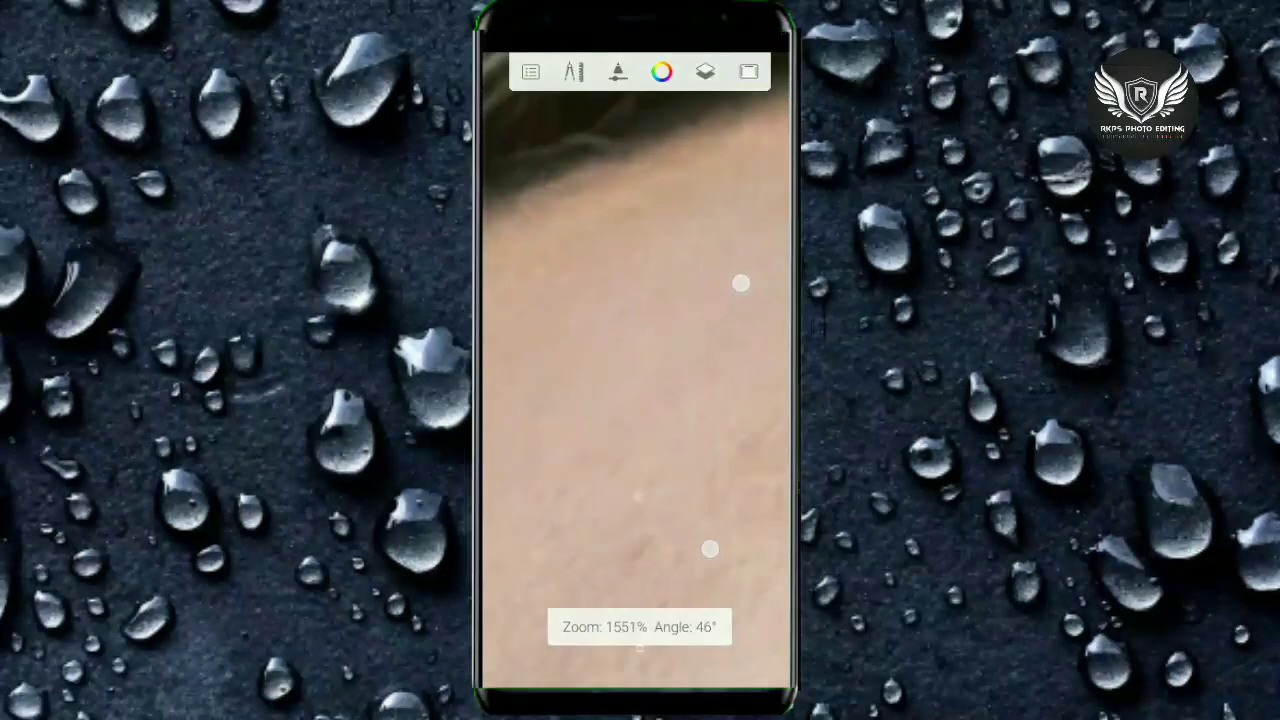
pyautogui.moveTo(740, 283); pyautogui.dragTo(720, 280)
pyautogui.moveTo(667, 318); pyautogui.dragTo(577, 336)
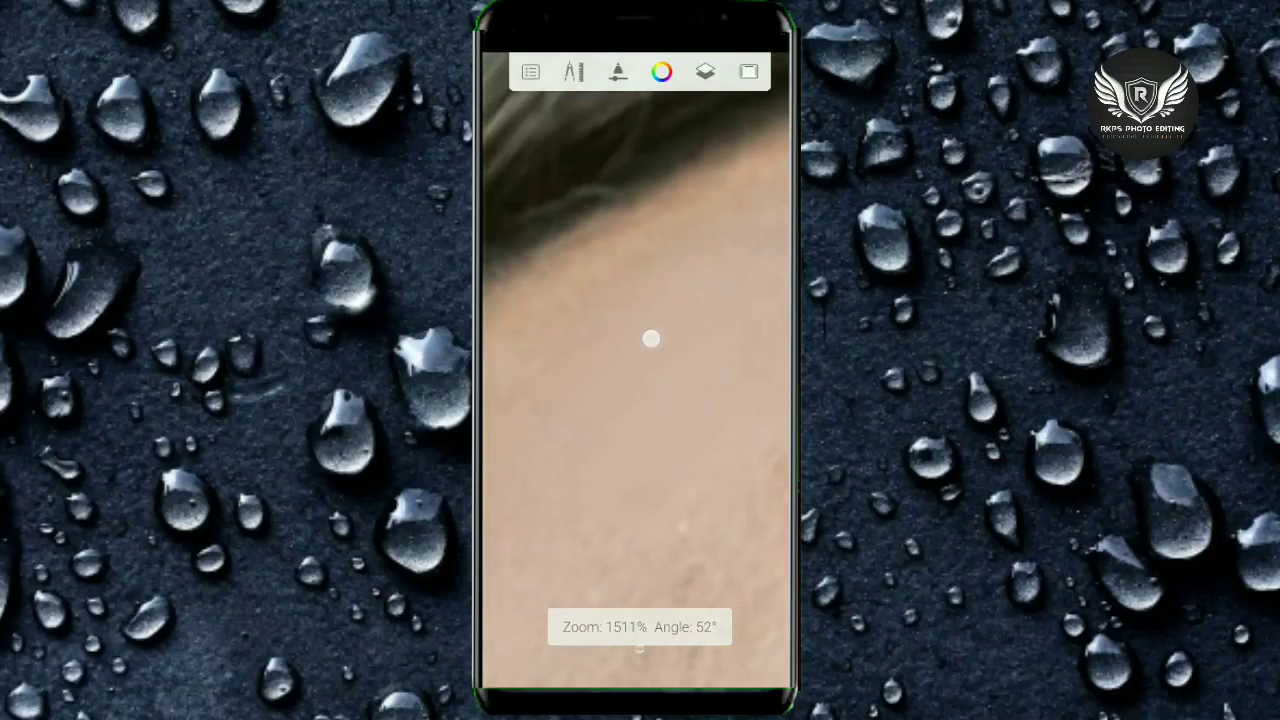
pyautogui.moveTo(693, 233); pyautogui.dragTo(606, 337)
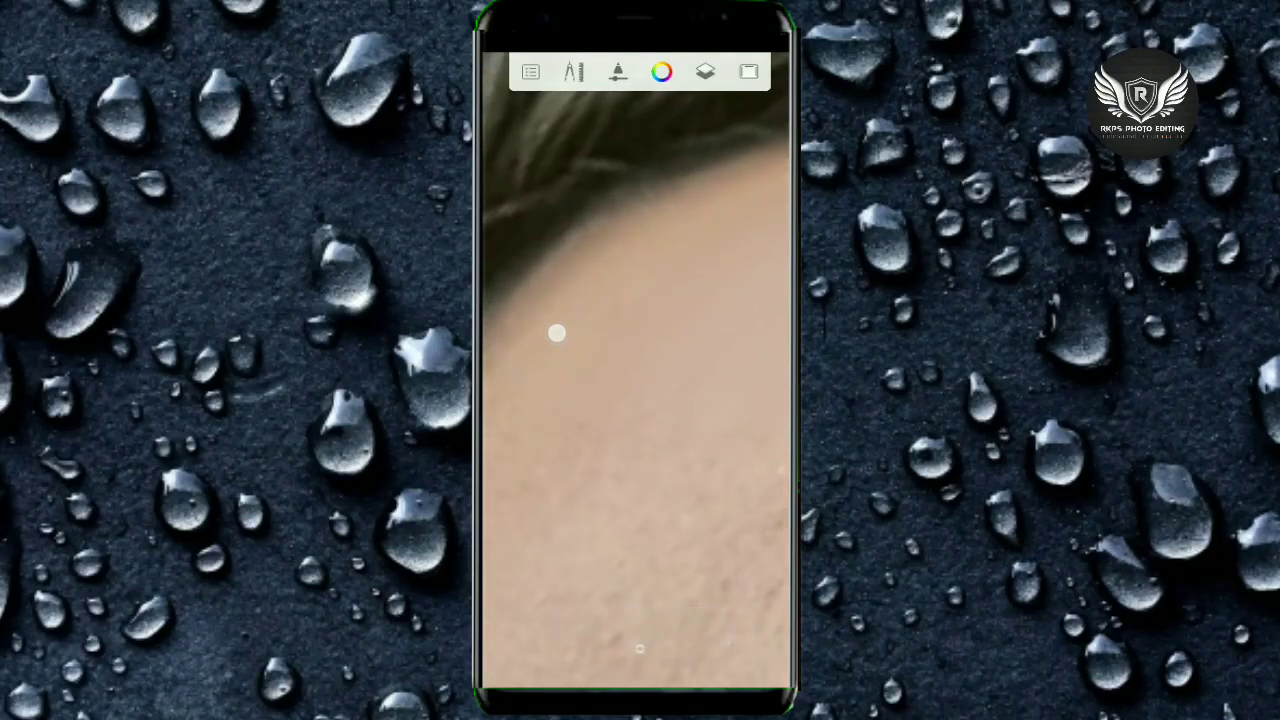
pyautogui.moveTo(543, 477)
pyautogui.mouseDown()
pyautogui.moveTo(640, 437)
pyautogui.moveTo(649, 473)
pyautogui.mouseUp()
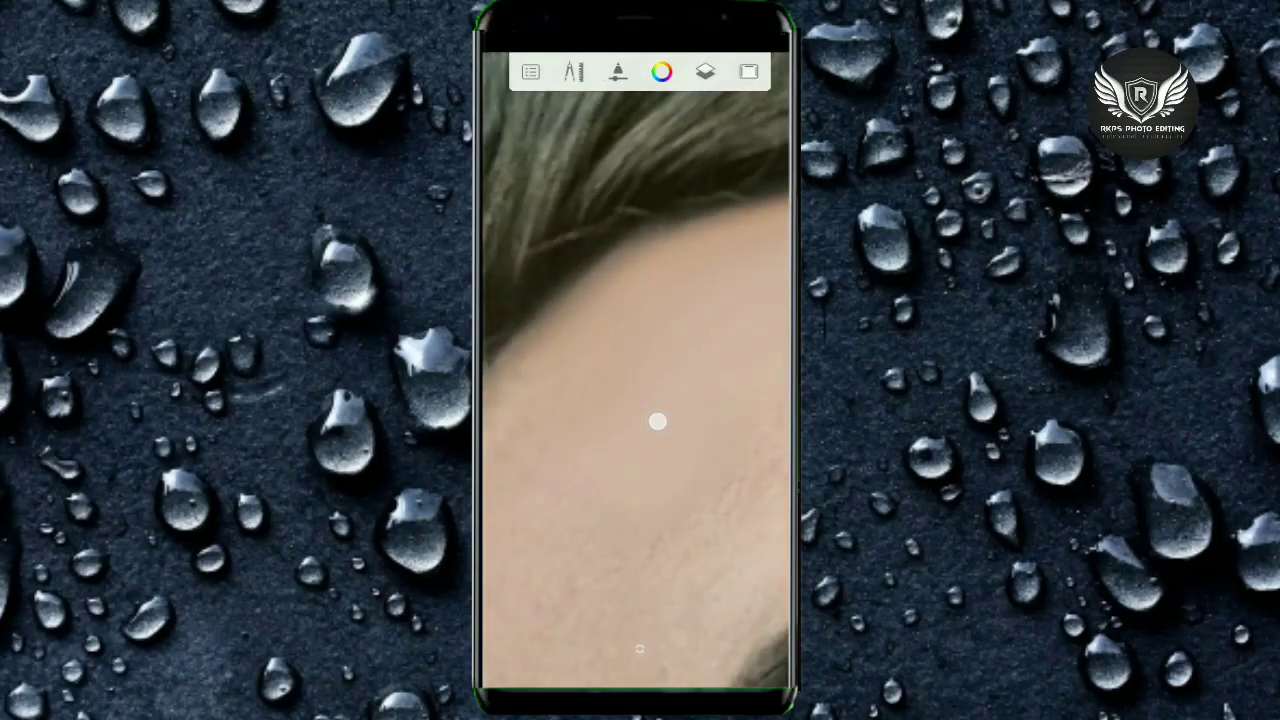
pyautogui.moveTo(657, 421); pyautogui.dragTo(600, 400)
pyautogui.moveTo(580, 343); pyautogui.dragTo(766, 386)
pyautogui.moveTo(726, 443)
pyautogui.mouseDown()
pyautogui.moveTo(621, 466)
pyautogui.moveTo(629, 502)
pyautogui.mouseUp()
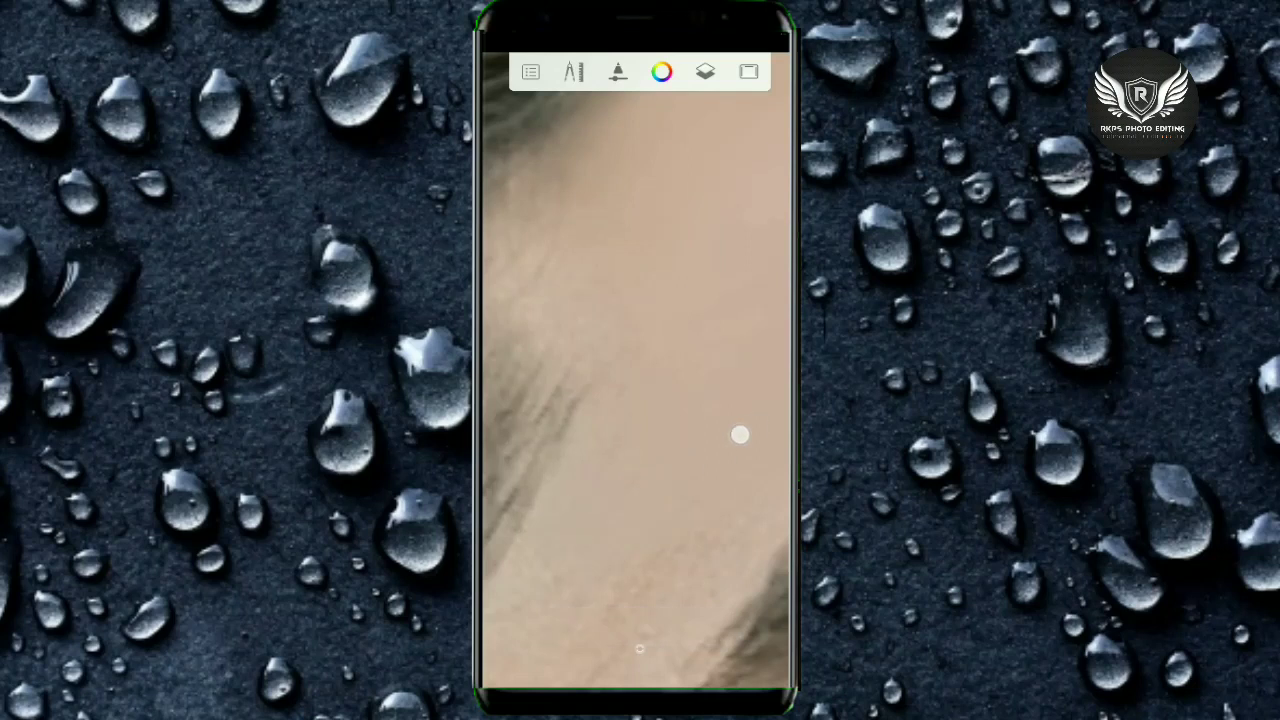
pyautogui.moveTo(678, 578); pyautogui.dragTo(650, 419)
pyautogui.moveTo(552, 481); pyautogui.dragTo(617, 447)
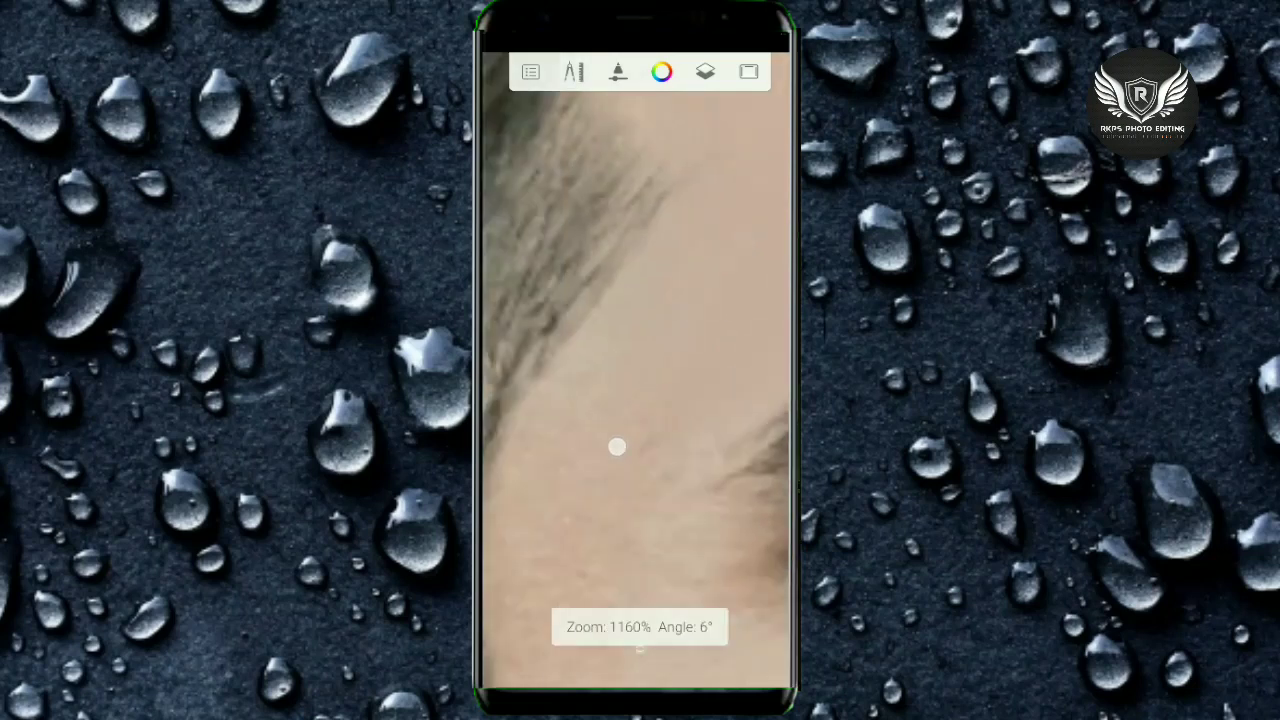
pyautogui.moveTo(561, 554)
pyautogui.mouseDown()
pyautogui.moveTo(666, 534)
pyautogui.moveTo(740, 459)
pyautogui.mouseUp()
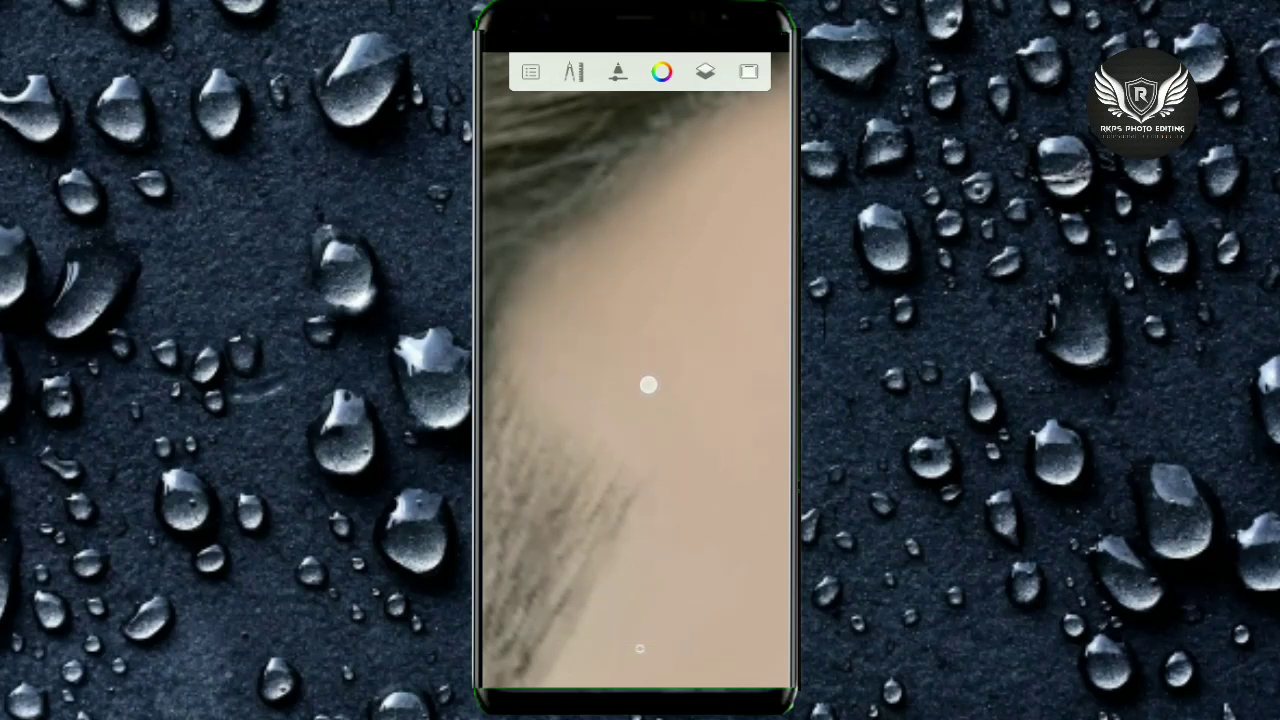
pyautogui.moveTo(616, 246); pyautogui.dragTo(617, 358)
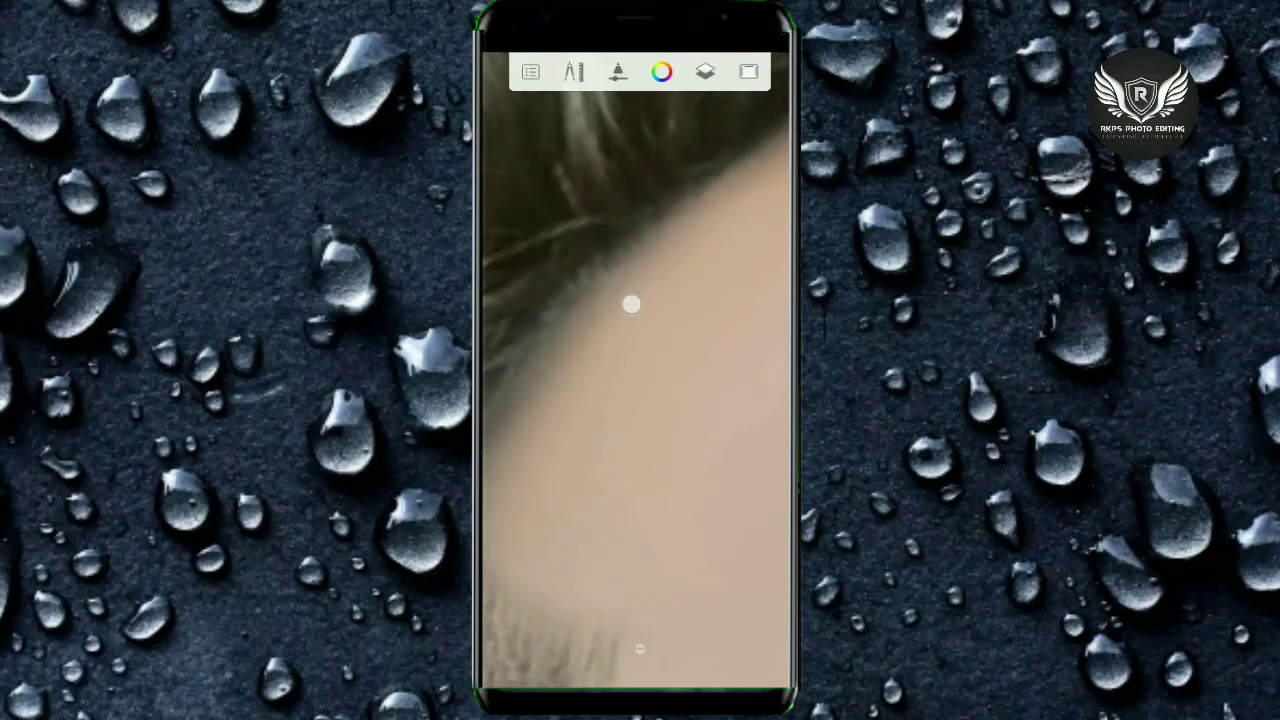
pyautogui.moveTo(631, 304); pyautogui.dragTo(593, 404)
pyautogui.moveTo(686, 258)
pyautogui.mouseDown()
pyautogui.moveTo(674, 329)
pyautogui.moveTo(655, 259)
pyautogui.mouseUp()
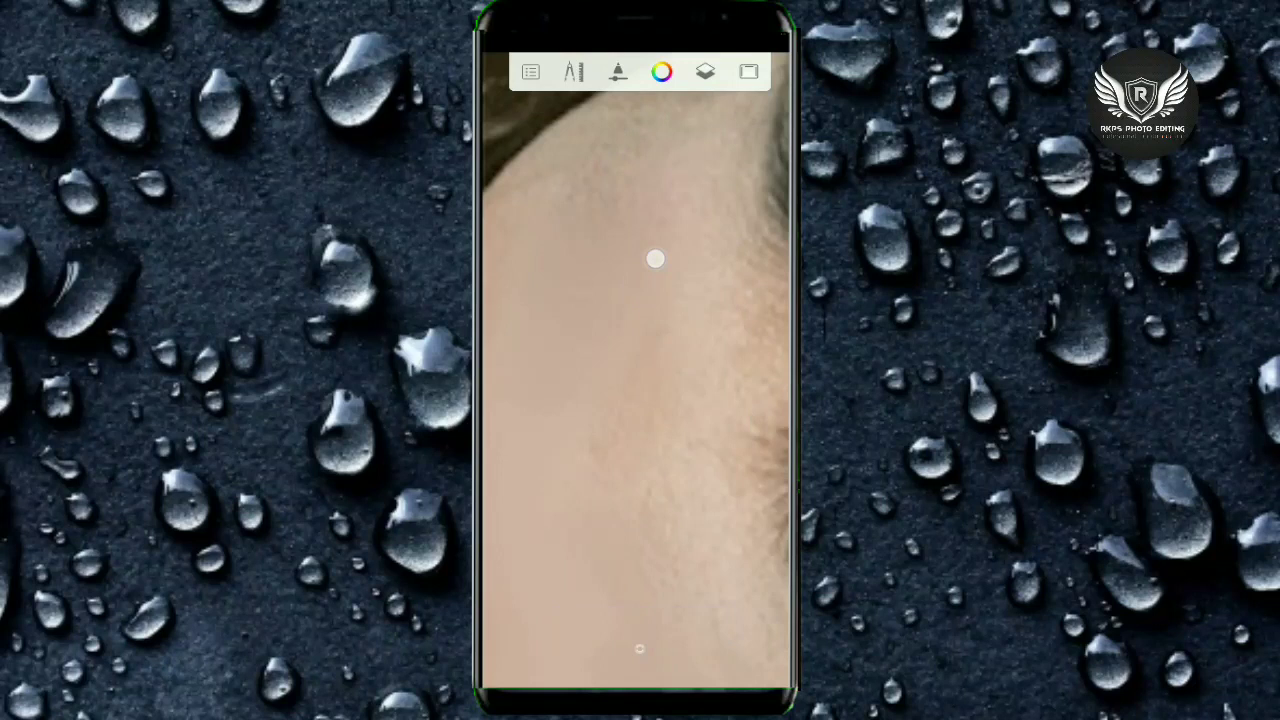
pyautogui.moveTo(689, 580)
pyautogui.mouseDown()
pyautogui.moveTo(651, 409)
pyautogui.moveTo(694, 466)
pyautogui.mouseUp()
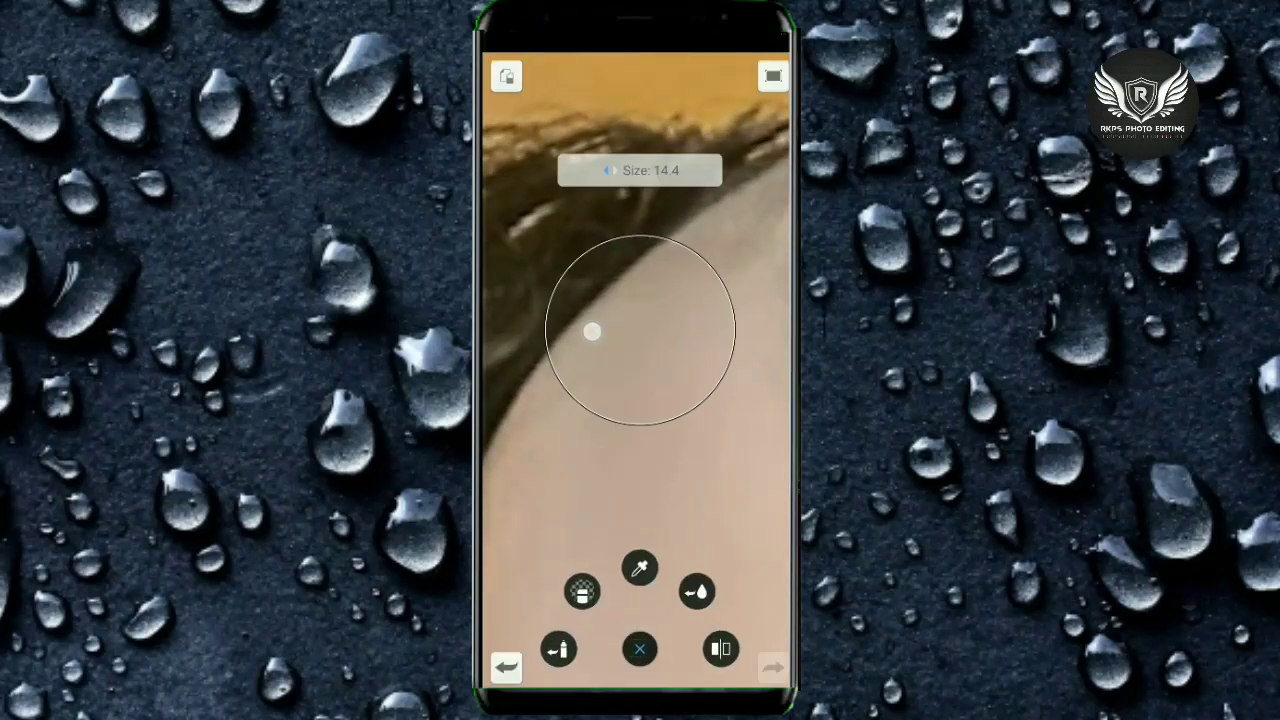
pyautogui.moveTo(694, 293); pyautogui.dragTo(737, 234)
pyautogui.moveTo(746, 360); pyautogui.dragTo(597, 337)
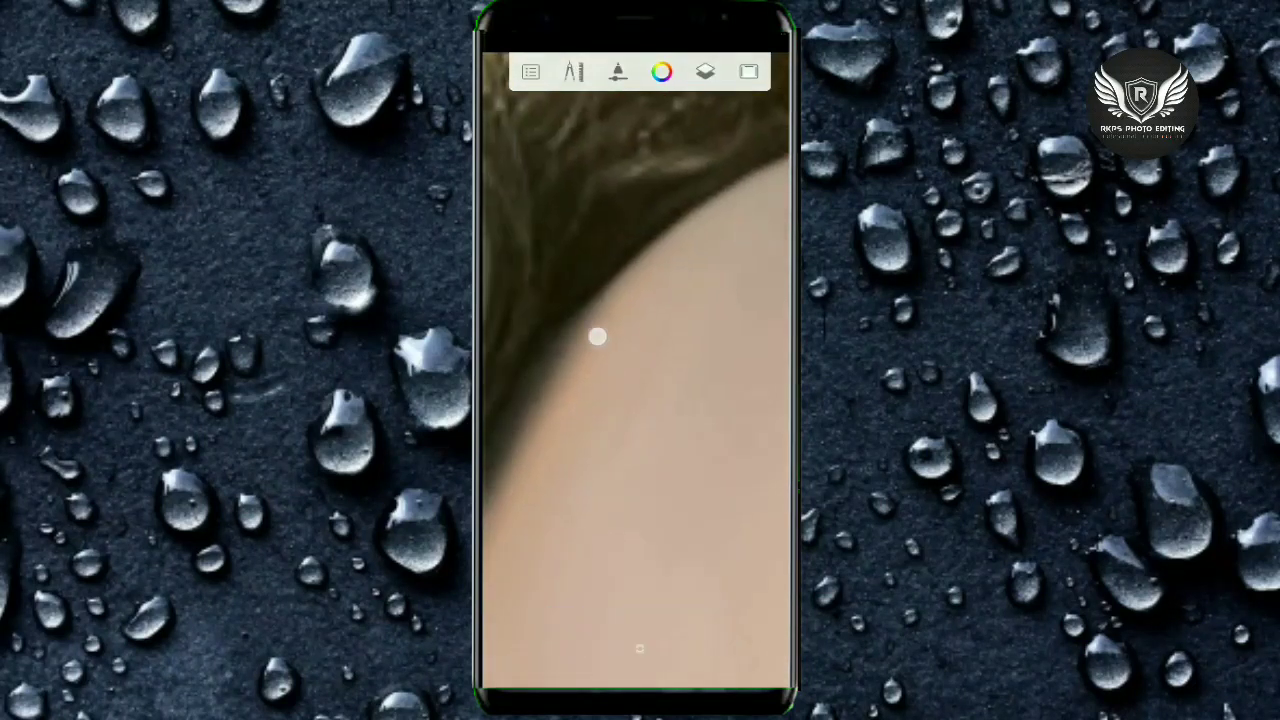
# Step: Smudge the forehead skin around the eyebrow
pyautogui.moveTo(680, 326); pyautogui.dragTo(694, 449)
pyautogui.moveTo(751, 380)
pyautogui.mouseDown()
pyautogui.moveTo(760, 486)
pyautogui.moveTo(679, 466)
pyautogui.mouseUp()
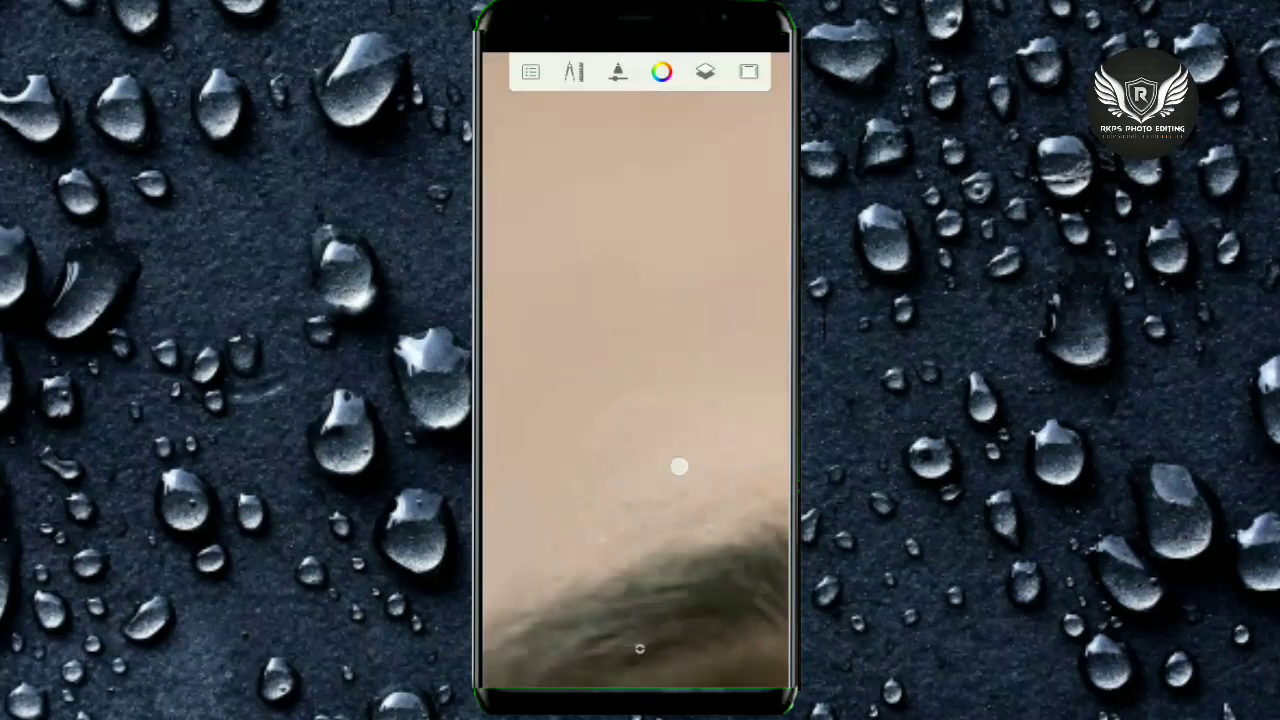
pyautogui.moveTo(594, 410)
pyautogui.mouseDown()
pyautogui.moveTo(778, 303)
pyautogui.moveTo(681, 399)
pyautogui.moveTo(679, 450)
pyautogui.mouseUp()
pyautogui.moveTo(697, 294)
pyautogui.mouseDown()
pyautogui.moveTo(710, 373)
pyautogui.moveTo(723, 354)
pyautogui.mouseUp()
pyautogui.moveTo(683, 569)
pyautogui.mouseDown()
pyautogui.moveTo(586, 417)
pyautogui.moveTo(537, 446)
pyautogui.mouseUp()
pyautogui.moveTo(624, 370)
pyautogui.mouseDown()
pyautogui.moveTo(700, 294)
pyautogui.moveTo(643, 417)
pyautogui.moveTo(697, 531)
pyautogui.moveTo(653, 390)
pyautogui.moveTo(629, 403)
pyautogui.moveTo(661, 289)
pyautogui.mouseUp()
pyautogui.moveTo(717, 320)
pyautogui.mouseDown()
pyautogui.moveTo(647, 407)
pyautogui.moveTo(640, 330)
pyautogui.moveTo(680, 274)
pyautogui.mouseUp()
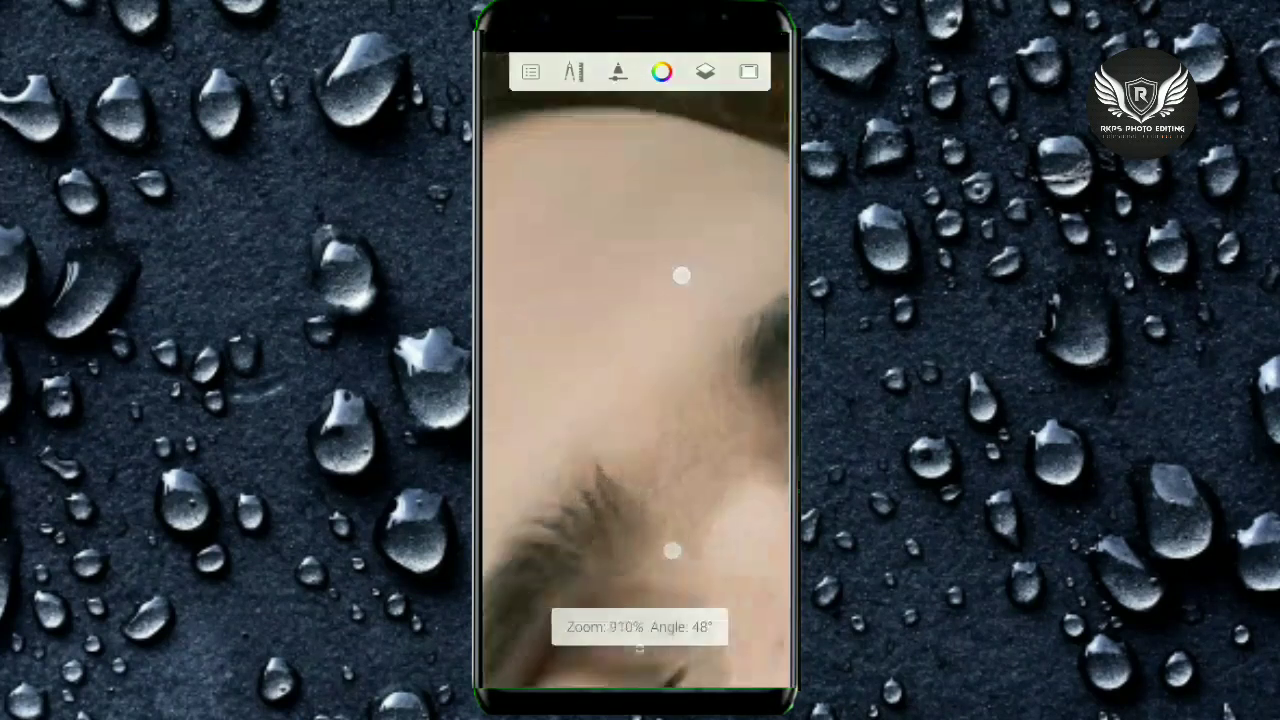
pyautogui.moveTo(646, 371)
pyautogui.mouseDown()
pyautogui.moveTo(679, 324)
pyautogui.moveTo(618, 462)
pyautogui.moveTo(640, 340)
pyautogui.moveTo(651, 380)
pyautogui.moveTo(692, 318)
pyautogui.mouseUp()
# Step: Smudge the cheek below the eye and along the beard edge toward the ear
pyautogui.click(559, 457)
pyautogui.moveTo(586, 392)
pyautogui.mouseDown()
pyautogui.moveTo(651, 409)
pyautogui.moveTo(694, 351)
pyautogui.moveTo(653, 483)
pyautogui.moveTo(680, 497)
pyautogui.moveTo(716, 440)
pyautogui.mouseUp()
pyautogui.moveTo(669, 525)
pyautogui.mouseDown()
pyautogui.moveTo(703, 429)
pyautogui.moveTo(717, 277)
pyautogui.mouseUp()
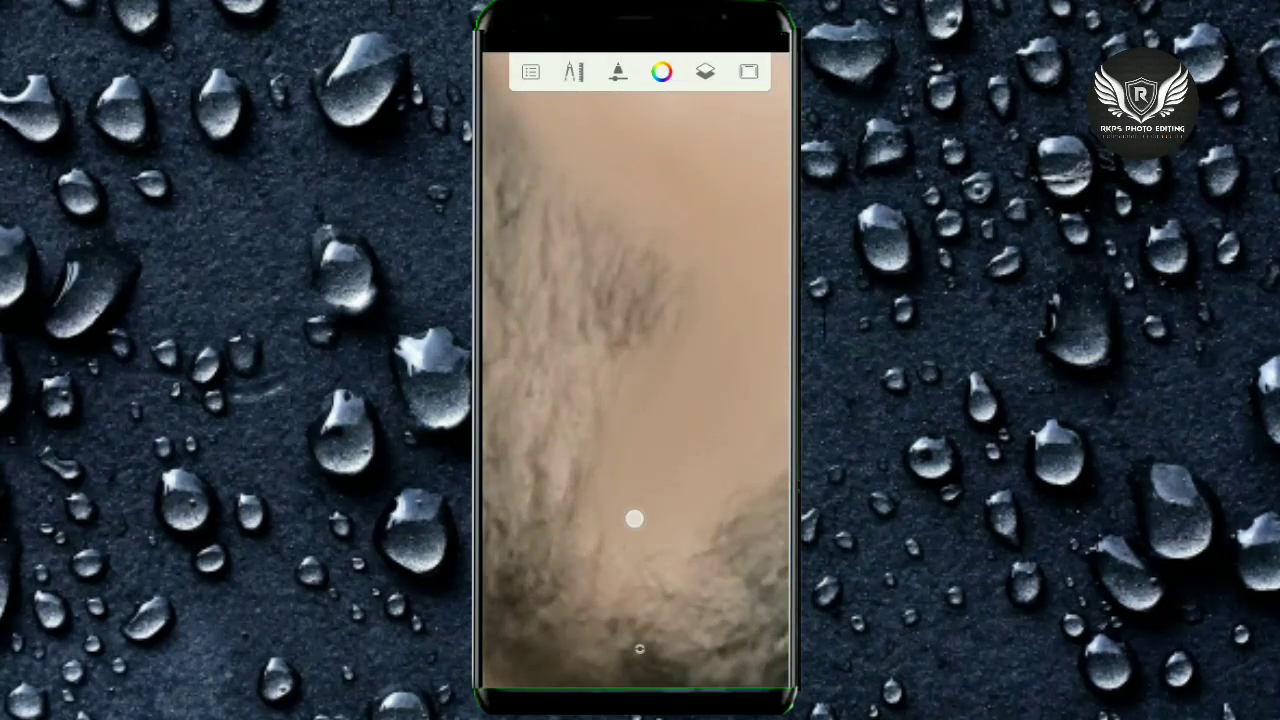
pyautogui.moveTo(716, 407)
pyautogui.mouseDown()
pyautogui.moveTo(686, 366)
pyautogui.moveTo(691, 344)
pyautogui.mouseUp()
pyautogui.moveTo(624, 571)
pyautogui.mouseDown()
pyautogui.moveTo(680, 409)
pyautogui.moveTo(651, 437)
pyautogui.moveTo(633, 321)
pyautogui.mouseUp()
pyautogui.moveTo(745, 420)
pyautogui.mouseDown()
pyautogui.moveTo(609, 460)
pyautogui.moveTo(720, 457)
pyautogui.moveTo(647, 546)
pyautogui.mouseUp()
pyautogui.moveTo(647, 348)
pyautogui.mouseDown()
pyautogui.moveTo(660, 410)
pyautogui.moveTo(744, 311)
pyautogui.mouseUp()
pyautogui.moveTo(700, 367)
pyautogui.mouseDown()
pyautogui.moveTo(623, 351)
pyautogui.moveTo(653, 509)
pyautogui.mouseUp()
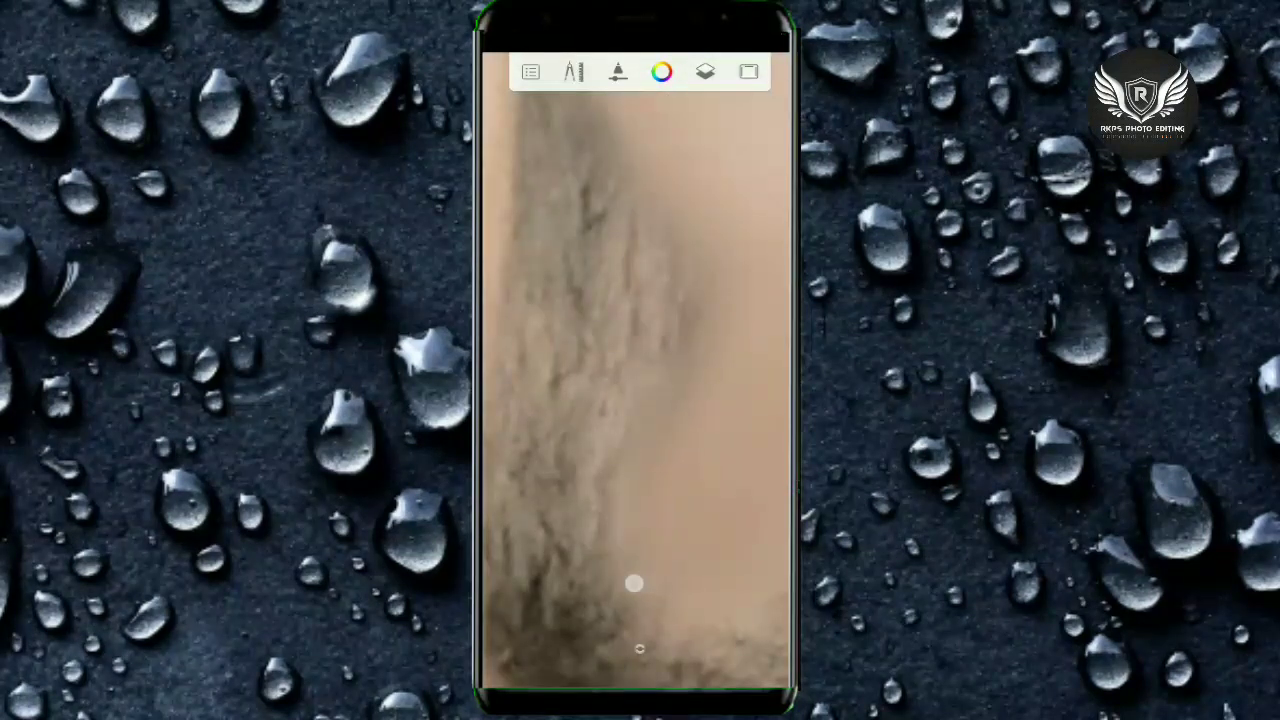
pyautogui.moveTo(628, 583); pyautogui.dragTo(650, 376)
pyautogui.moveTo(666, 523)
pyautogui.mouseDown()
pyautogui.moveTo(657, 366)
pyautogui.moveTo(757, 343)
pyautogui.moveTo(673, 272)
pyautogui.moveTo(694, 291)
pyautogui.moveTo(737, 451)
pyautogui.moveTo(728, 371)
pyautogui.mouseUp()
pyautogui.moveTo(539, 486); pyautogui.dragTo(525, 440)
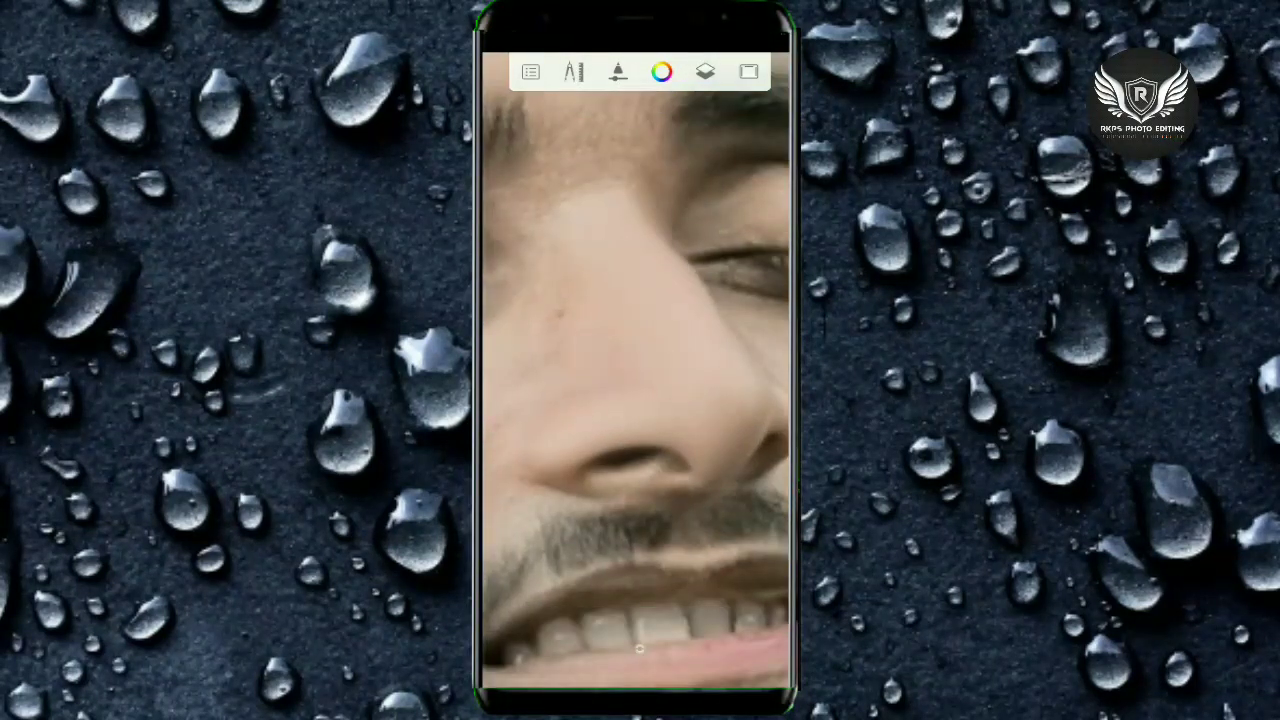
# Step: Blur the skin beside the nose and around the eyebrow and eyelid
pyautogui.moveTo(639, 648); pyautogui.dragTo(672, 518)
pyautogui.moveTo(740, 460)
pyautogui.mouseDown()
pyautogui.moveTo(586, 486)
pyautogui.moveTo(697, 314)
pyautogui.moveTo(746, 269)
pyautogui.moveTo(647, 301)
pyautogui.moveTo(760, 374)
pyautogui.moveTo(611, 524)
pyautogui.mouseUp()
pyautogui.moveTo(691, 479); pyautogui.dragTo(732, 472)
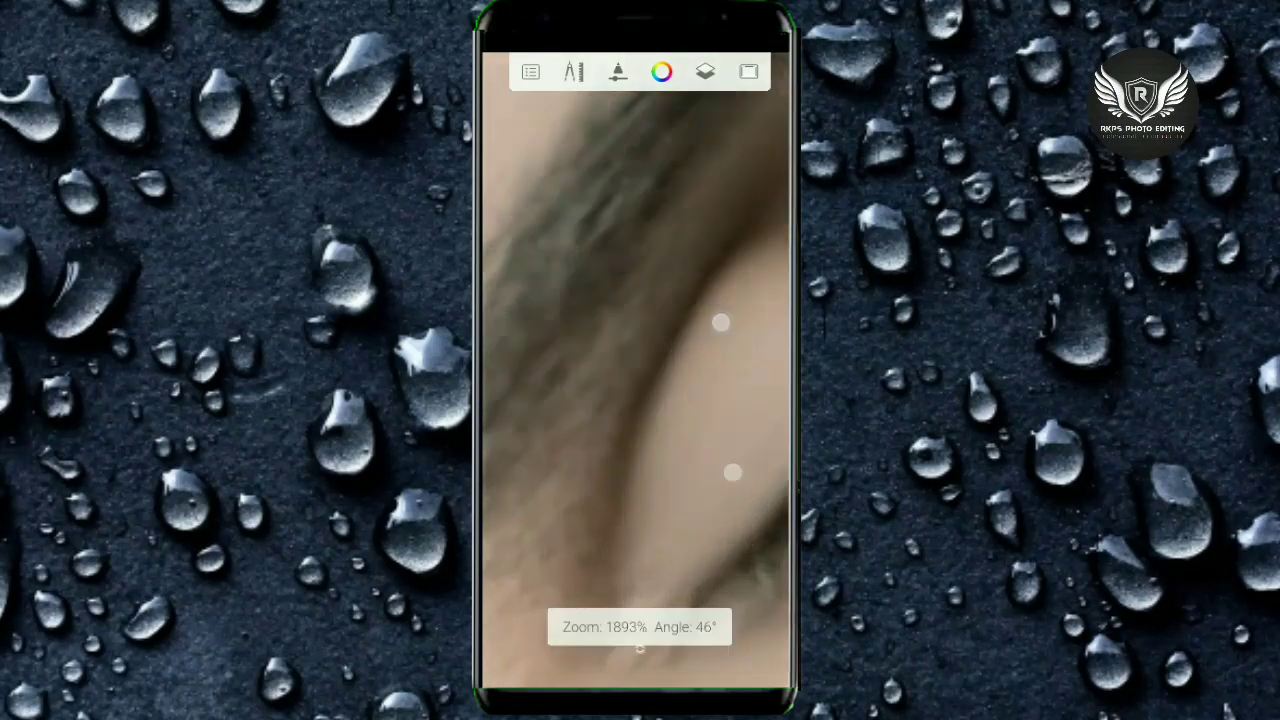
pyautogui.moveTo(620, 491)
pyautogui.mouseDown()
pyautogui.moveTo(666, 403)
pyautogui.moveTo(663, 377)
pyautogui.mouseUp()
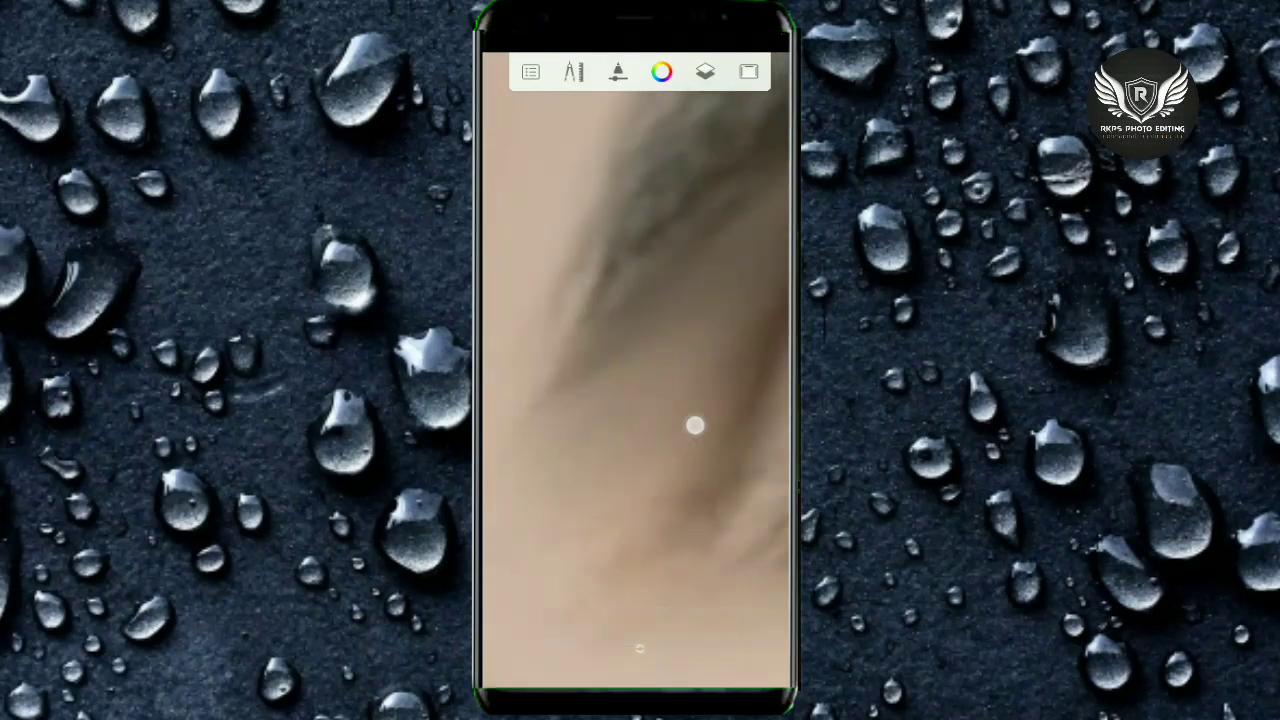
pyautogui.moveTo(694, 423); pyautogui.dragTo(707, 414)
pyautogui.moveTo(572, 398)
pyautogui.mouseDown()
pyautogui.moveTo(706, 329)
pyautogui.moveTo(620, 403)
pyautogui.moveTo(601, 380)
pyautogui.moveTo(603, 509)
pyautogui.moveTo(680, 477)
pyautogui.moveTo(737, 400)
pyautogui.moveTo(740, 271)
pyautogui.mouseUp()
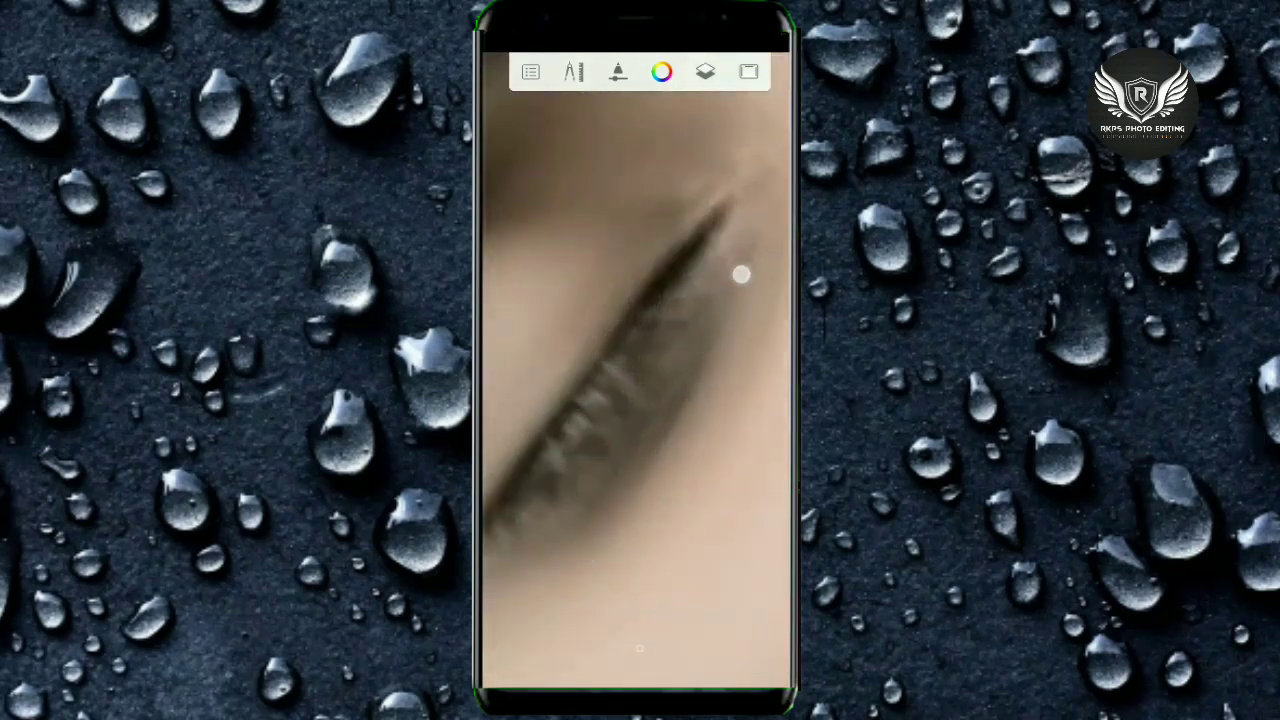
pyautogui.moveTo(720, 340)
pyautogui.mouseDown()
pyautogui.moveTo(716, 300)
pyautogui.moveTo(734, 366)
pyautogui.moveTo(746, 331)
pyautogui.moveTo(563, 534)
pyautogui.moveTo(670, 370)
pyautogui.moveTo(711, 360)
pyautogui.mouseUp()
# Step: Soften the eyebrow and the skin around the eye, rotating the canvas as needed
pyautogui.moveTo(601, 343)
pyautogui.mouseDown()
pyautogui.moveTo(675, 367)
pyautogui.moveTo(677, 403)
pyautogui.moveTo(718, 319)
pyautogui.mouseUp()
pyautogui.moveTo(658, 469); pyautogui.dragTo(733, 284)
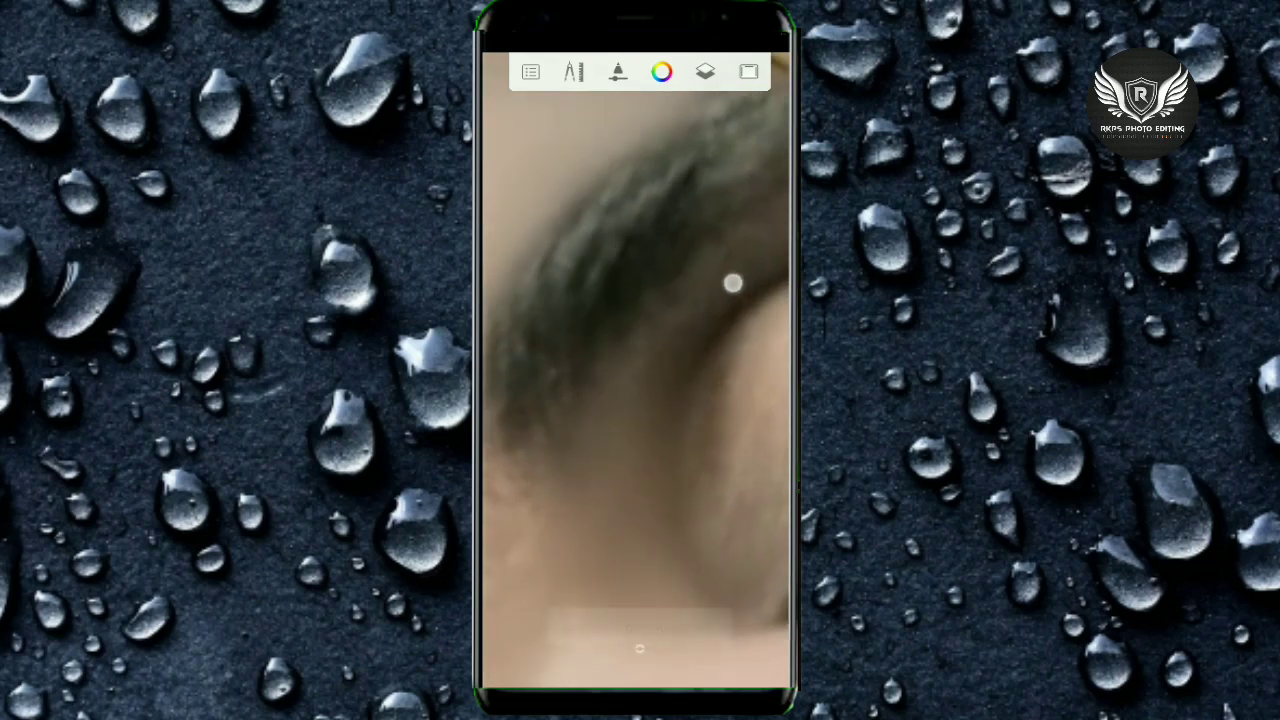
pyautogui.moveTo(614, 434)
pyautogui.mouseDown()
pyautogui.moveTo(757, 334)
pyautogui.moveTo(656, 462)
pyautogui.mouseUp()
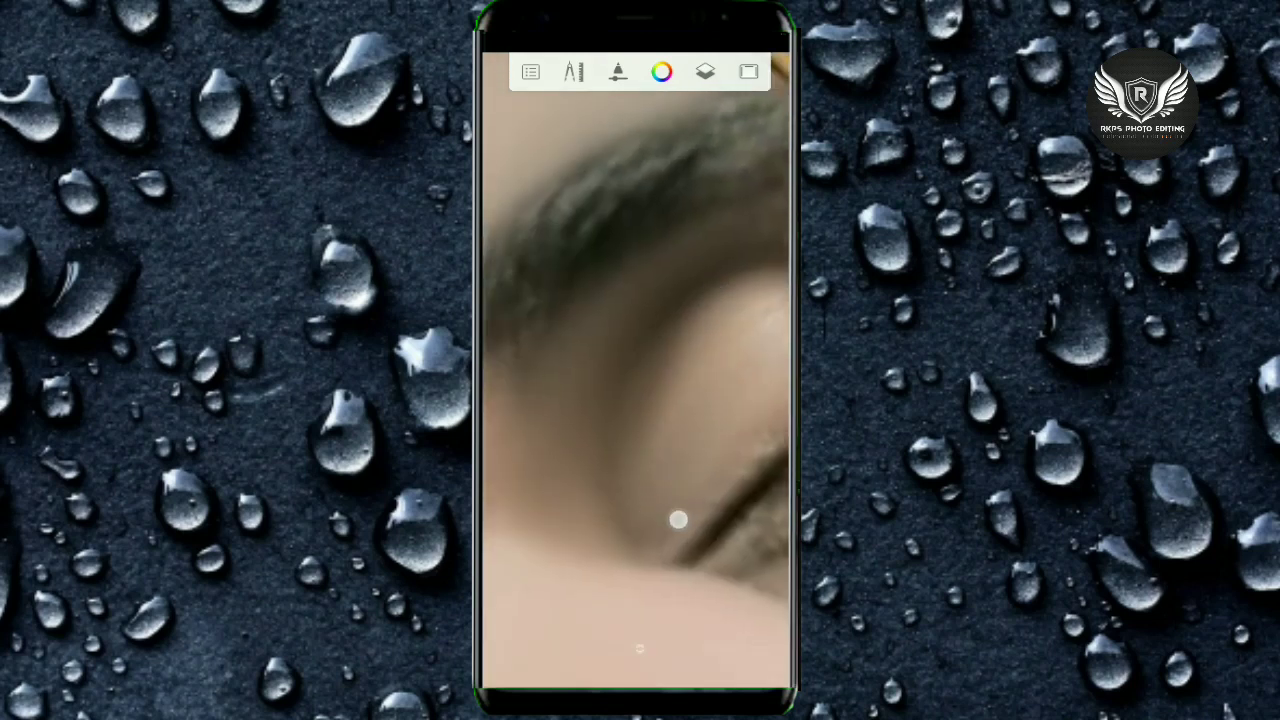
pyautogui.moveTo(678, 520); pyautogui.dragTo(710, 393)
pyautogui.moveTo(634, 614)
pyautogui.mouseDown()
pyautogui.moveTo(680, 486)
pyautogui.moveTo(560, 421)
pyautogui.mouseUp()
pyautogui.moveTo(678, 410)
pyautogui.mouseDown()
pyautogui.moveTo(620, 403)
pyautogui.moveTo(714, 471)
pyautogui.moveTo(663, 394)
pyautogui.moveTo(736, 514)
pyautogui.mouseUp()
pyautogui.moveTo(578, 453); pyautogui.dragTo(657, 414)
# Step: Smooth the cheek, forehead and beard-side skin, finishing at the eye and brow
pyautogui.moveTo(620, 330)
pyautogui.mouseDown()
pyautogui.moveTo(686, 380)
pyautogui.moveTo(714, 329)
pyautogui.moveTo(608, 447)
pyautogui.mouseUp()
pyautogui.moveTo(609, 531)
pyautogui.mouseDown()
pyautogui.moveTo(700, 400)
pyautogui.moveTo(700, 460)
pyautogui.moveTo(662, 344)
pyautogui.moveTo(740, 312)
pyautogui.mouseUp()
pyautogui.moveTo(663, 401)
pyautogui.mouseDown()
pyautogui.moveTo(648, 463)
pyautogui.moveTo(711, 331)
pyautogui.moveTo(695, 334)
pyautogui.moveTo(680, 409)
pyautogui.moveTo(680, 397)
pyautogui.moveTo(717, 432)
pyautogui.mouseUp()
pyautogui.moveTo(650, 465); pyautogui.dragTo(662, 351)
pyautogui.moveTo(724, 284)
pyautogui.mouseDown()
pyautogui.moveTo(690, 330)
pyautogui.moveTo(737, 334)
pyautogui.moveTo(720, 426)
pyautogui.moveTo(742, 290)
pyautogui.mouseUp()
pyautogui.moveTo(645, 403)
pyautogui.mouseDown()
pyautogui.moveTo(674, 377)
pyautogui.moveTo(651, 549)
pyautogui.moveTo(726, 467)
pyautogui.mouseUp()
pyautogui.moveTo(726, 622)
pyautogui.mouseDown()
pyautogui.moveTo(603, 566)
pyautogui.moveTo(669, 534)
pyautogui.moveTo(649, 560)
pyautogui.moveTo(695, 511)
pyautogui.moveTo(720, 506)
pyautogui.moveTo(726, 417)
pyautogui.moveTo(660, 483)
pyautogui.moveTo(727, 483)
pyautogui.moveTo(703, 371)
pyautogui.moveTo(629, 366)
pyautogui.moveTo(726, 506)
pyautogui.moveTo(595, 431)
pyautogui.moveTo(626, 449)
pyautogui.moveTo(609, 466)
pyautogui.mouseUp()
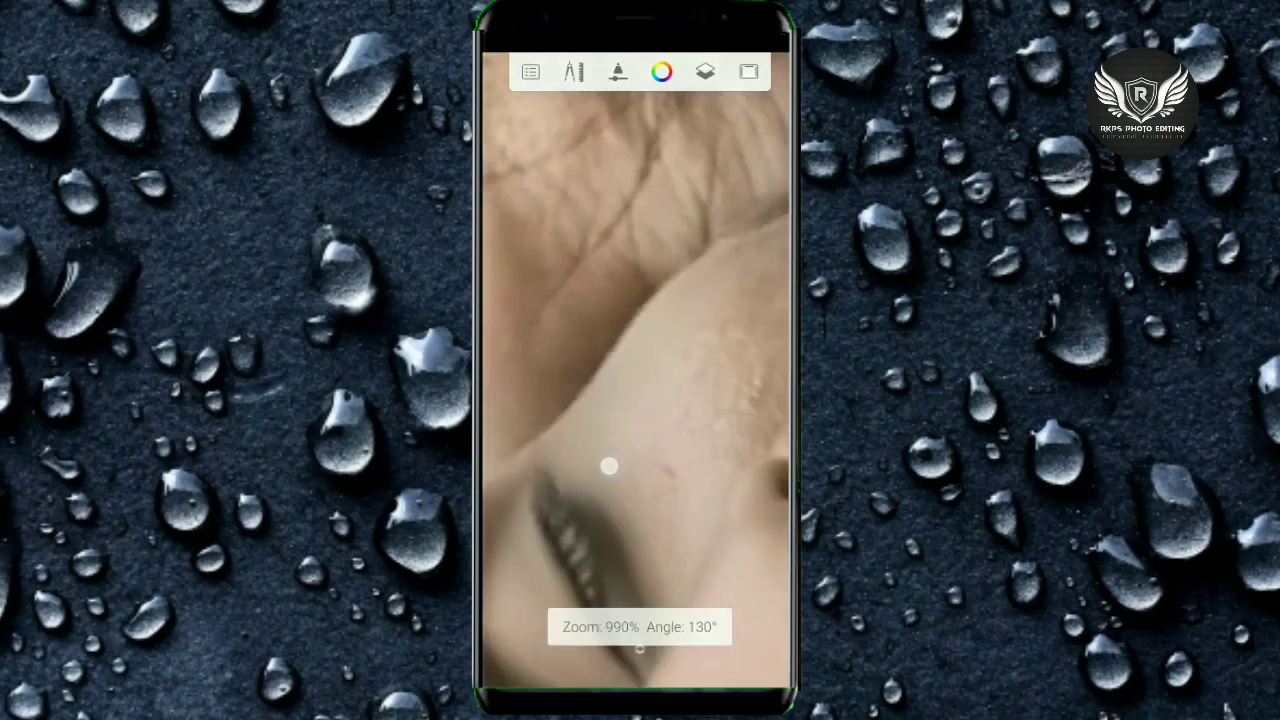
# Step: Blur the cheek skin and the area around the nose
pyautogui.moveTo(741, 329); pyautogui.dragTo(681, 419)
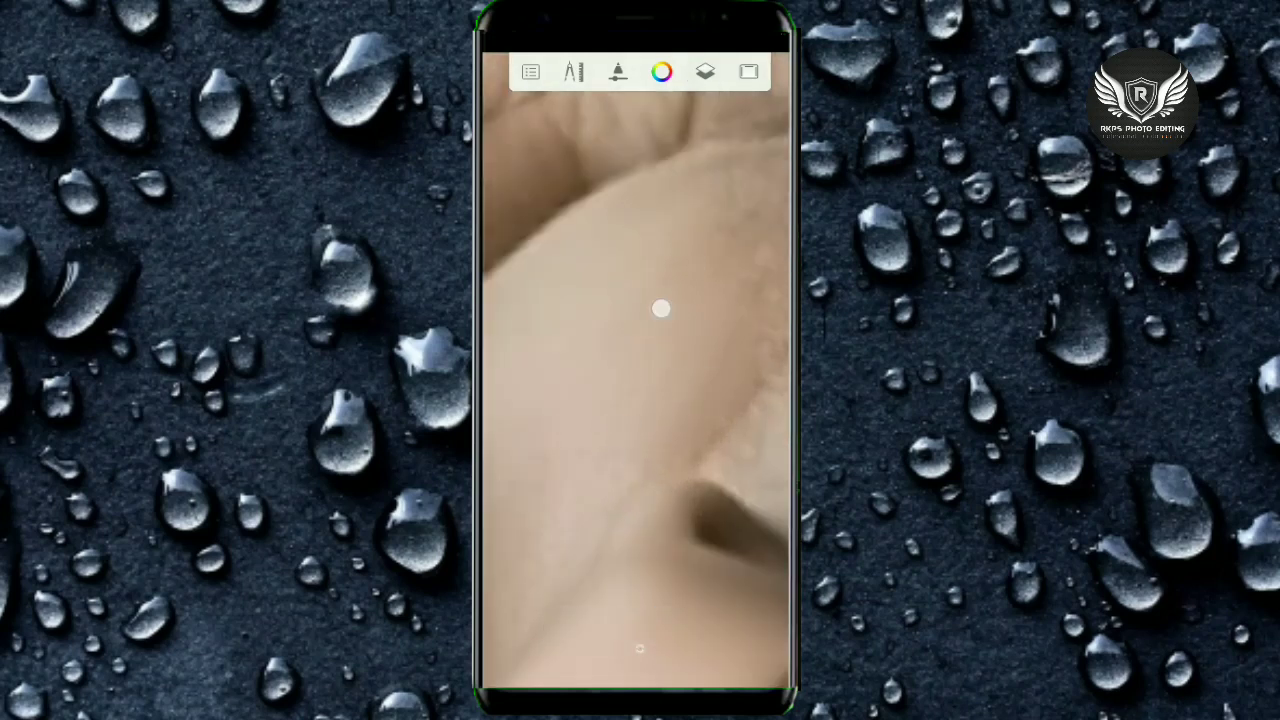
pyautogui.moveTo(661, 309); pyautogui.dragTo(610, 441)
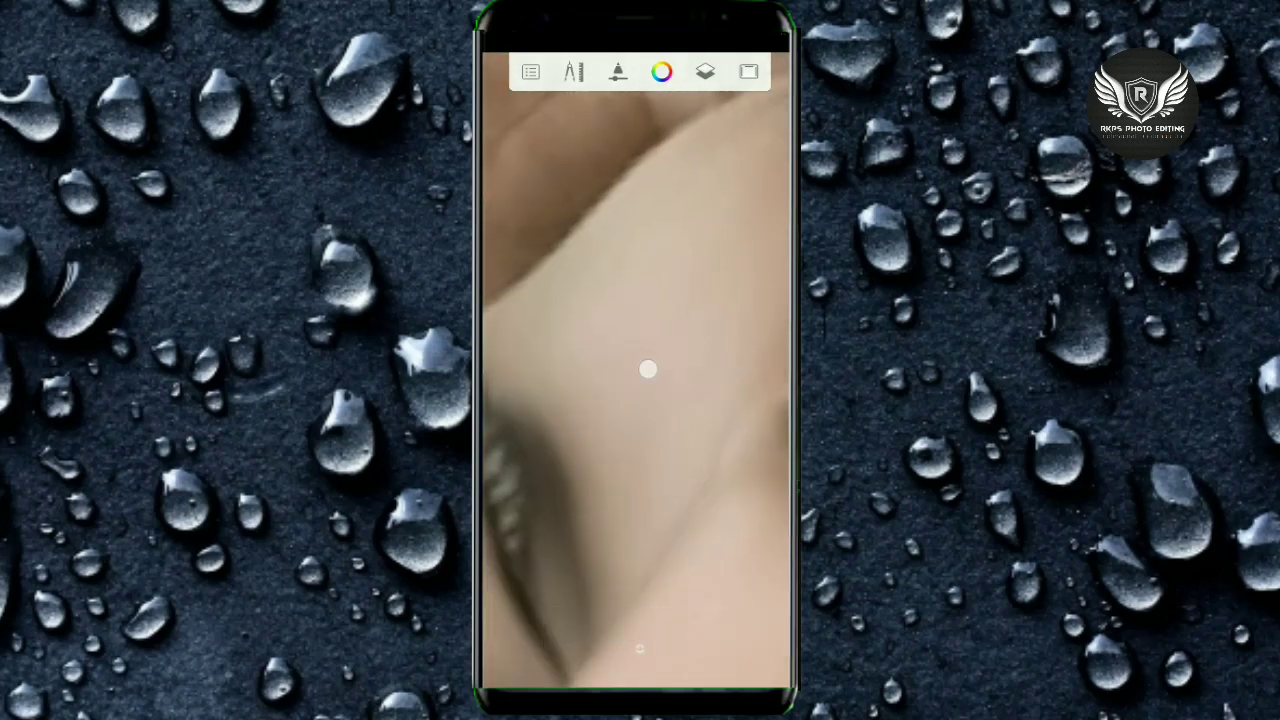
pyautogui.moveTo(554, 312)
pyautogui.mouseDown()
pyautogui.moveTo(620, 374)
pyautogui.moveTo(612, 298)
pyautogui.moveTo(611, 547)
pyautogui.mouseUp()
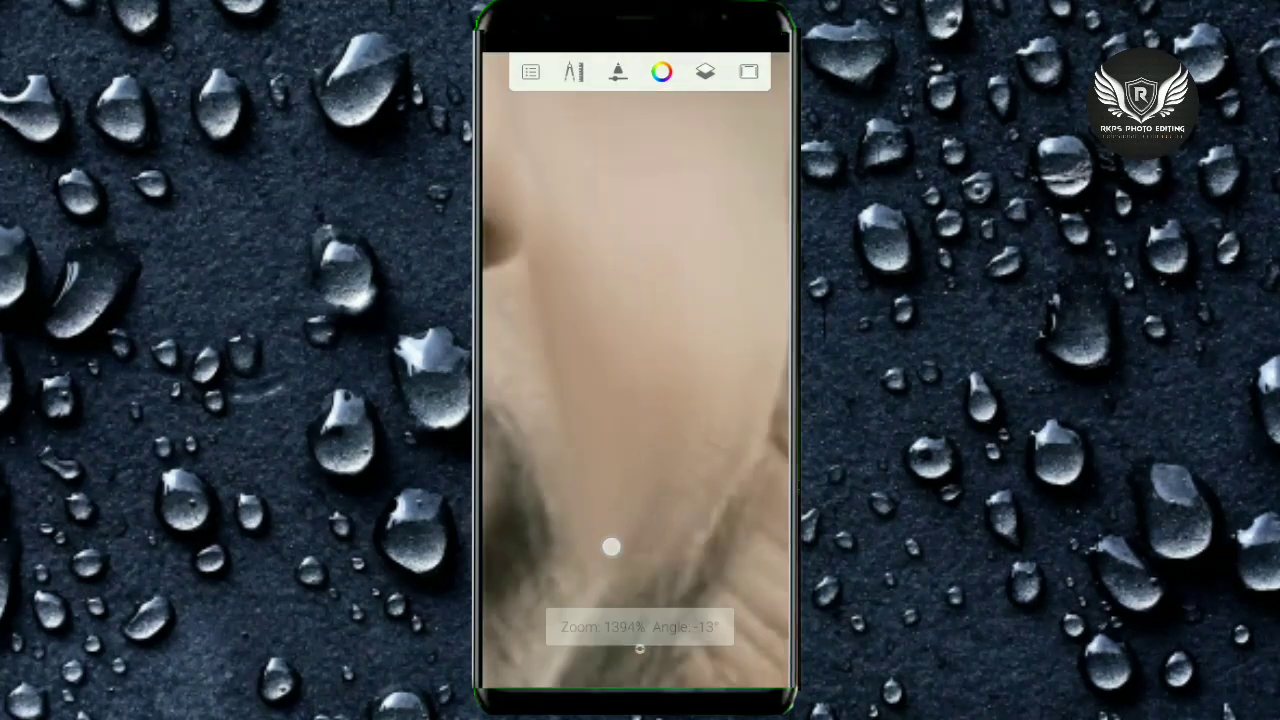
pyautogui.moveTo(631, 505); pyautogui.dragTo(688, 400)
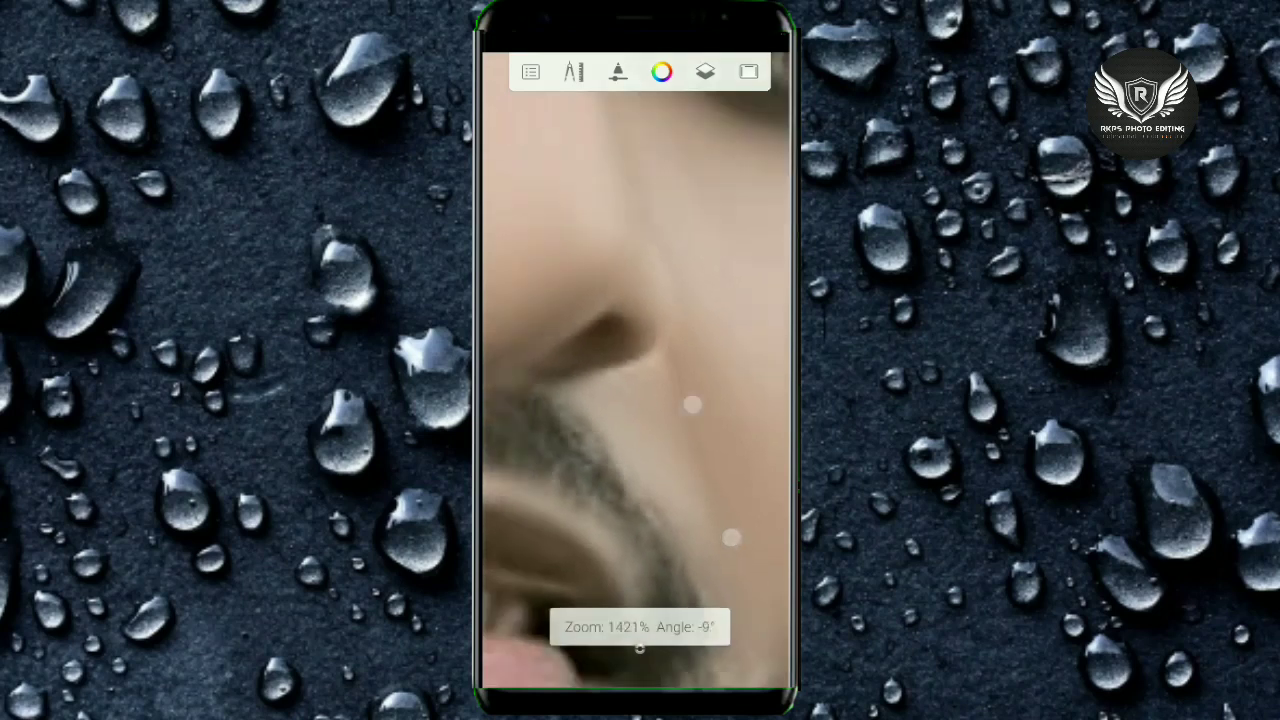
pyautogui.moveTo(623, 369)
pyautogui.mouseDown()
pyautogui.moveTo(708, 488)
pyautogui.moveTo(723, 571)
pyautogui.moveTo(717, 480)
pyautogui.moveTo(732, 428)
pyautogui.mouseUp()
# Step: Smooth the skin around the mouth, lips and chin
pyautogui.moveTo(704, 510)
pyautogui.mouseDown()
pyautogui.moveTo(669, 343)
pyautogui.moveTo(740, 331)
pyautogui.mouseUp()
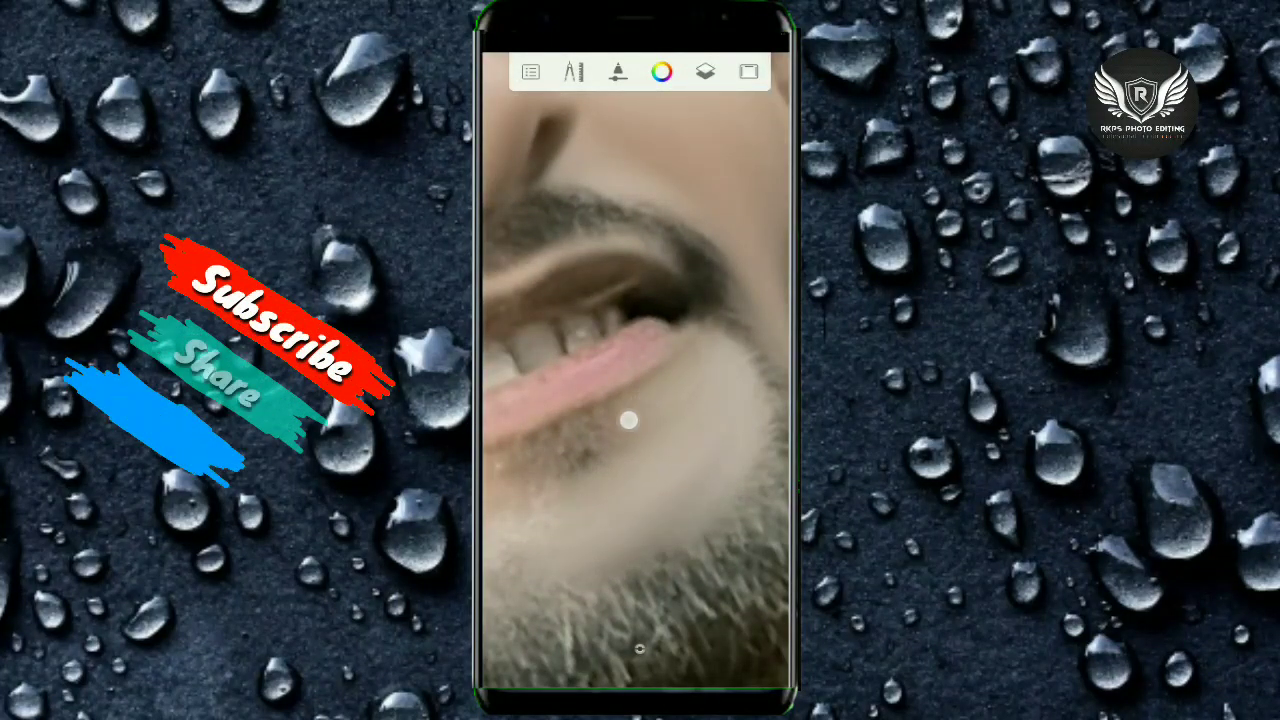
pyautogui.moveTo(724, 365)
pyautogui.mouseDown()
pyautogui.moveTo(566, 509)
pyautogui.moveTo(634, 495)
pyautogui.mouseUp()
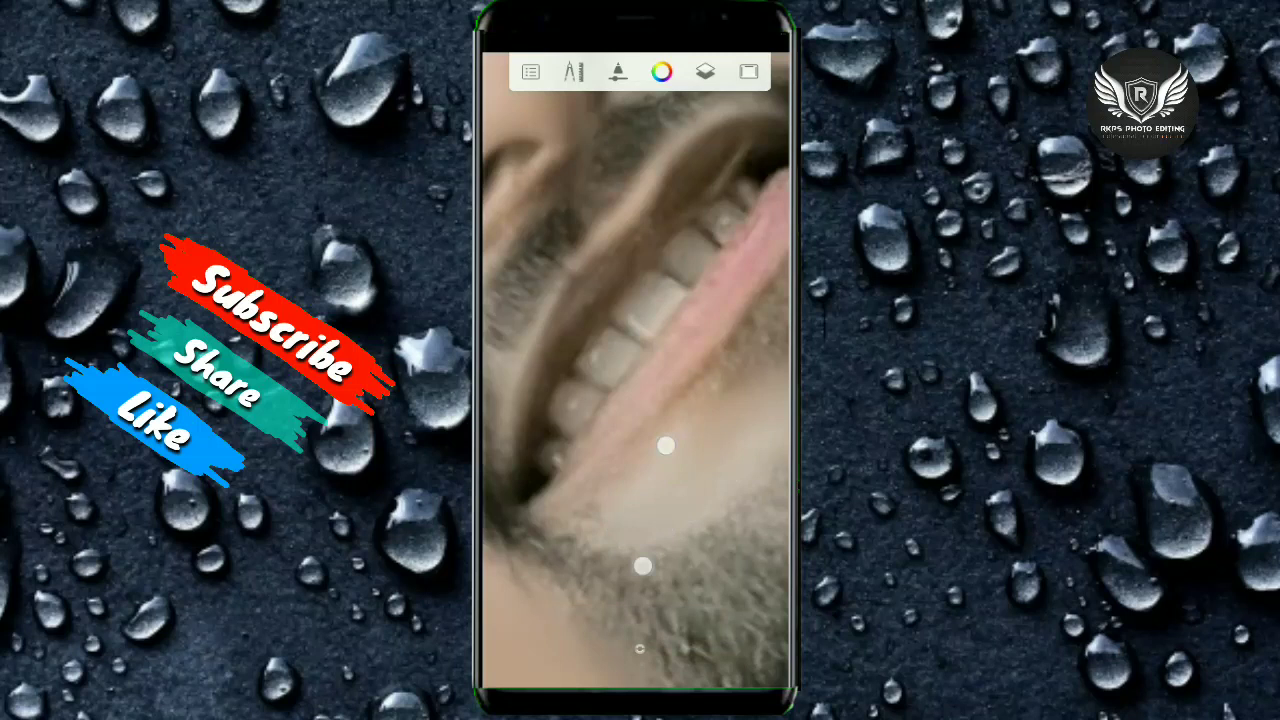
pyautogui.moveTo(666, 446); pyautogui.dragTo(737, 511)
pyautogui.moveTo(752, 397); pyautogui.dragTo(741, 367)
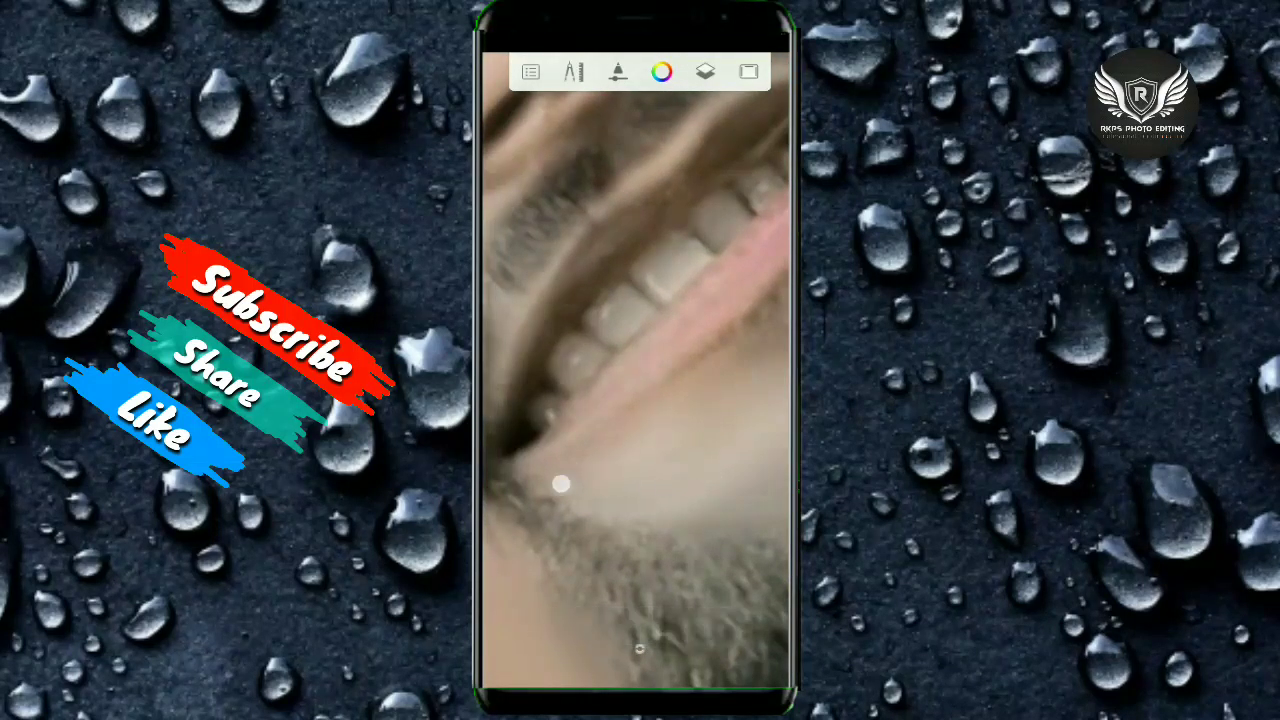
pyautogui.moveTo(561, 484); pyautogui.dragTo(657, 505)
pyautogui.moveTo(580, 494)
pyautogui.mouseDown()
pyautogui.moveTo(740, 393)
pyautogui.moveTo(764, 315)
pyautogui.mouseUp()
pyautogui.moveTo(567, 542)
pyautogui.mouseDown()
pyautogui.moveTo(608, 506)
pyautogui.moveTo(580, 547)
pyautogui.mouseUp()
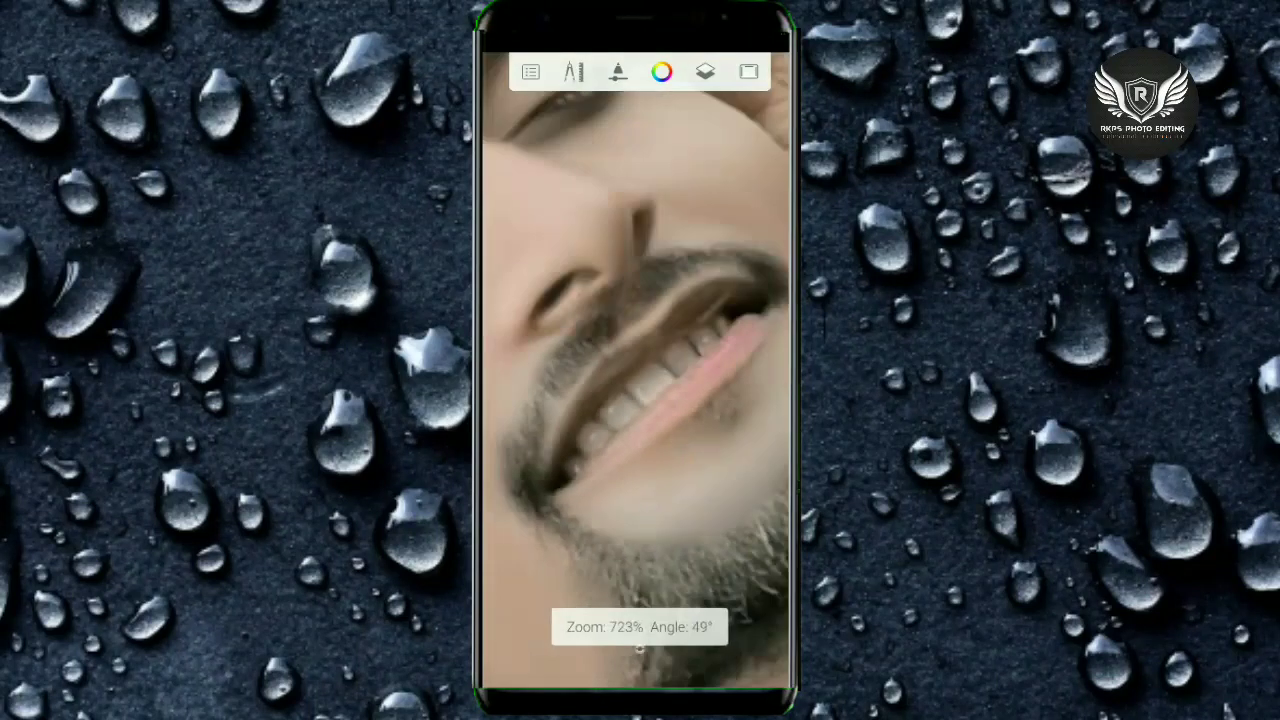
pyautogui.moveTo(708, 484)
pyautogui.mouseDown()
pyautogui.moveTo(700, 449)
pyautogui.moveTo(626, 543)
pyautogui.moveTo(564, 538)
pyautogui.mouseUp()
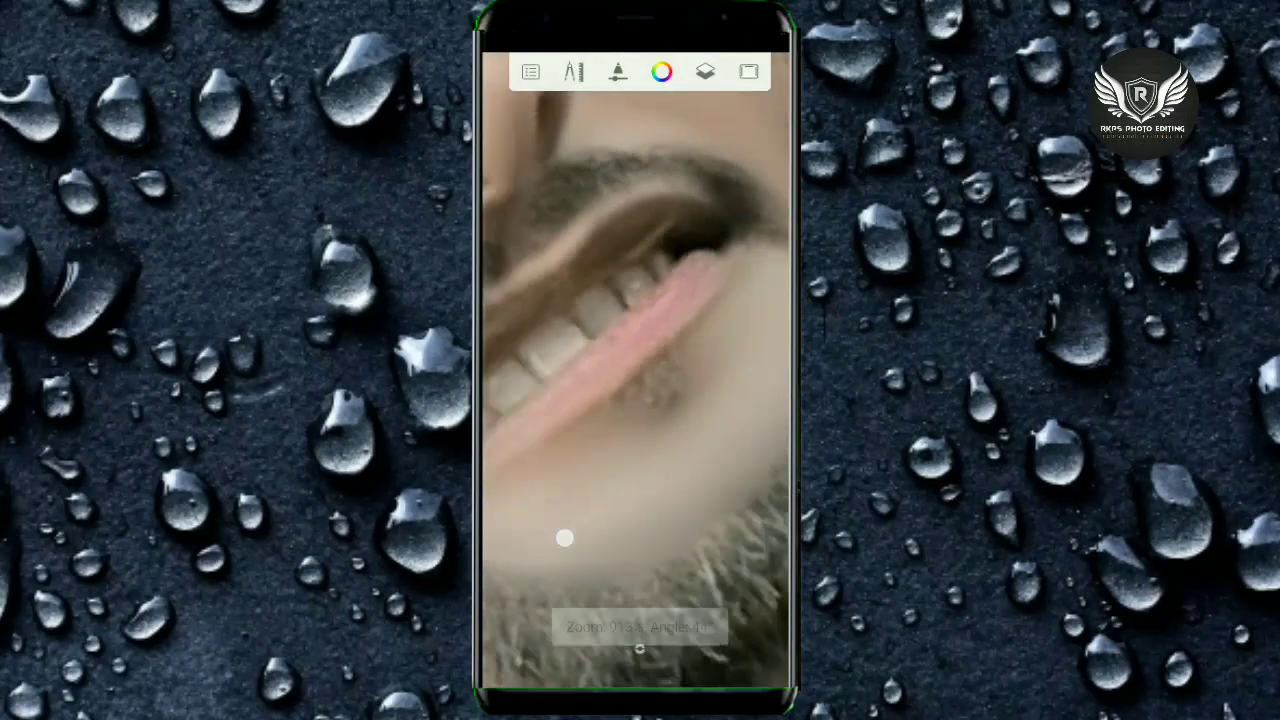
pyautogui.moveTo(683, 514); pyautogui.dragTo(644, 454)
# Step: Soften the skin of the ear
pyautogui.moveTo(720, 342)
pyautogui.mouseDown()
pyautogui.moveTo(694, 364)
pyautogui.moveTo(734, 314)
pyautogui.moveTo(711, 323)
pyautogui.mouseUp()
pyautogui.moveTo(713, 469)
pyautogui.mouseDown()
pyautogui.moveTo(680, 531)
pyautogui.moveTo(640, 346)
pyautogui.moveTo(654, 286)
pyautogui.moveTo(637, 379)
pyautogui.moveTo(735, 333)
pyautogui.mouseUp()
pyautogui.moveTo(641, 398)
pyautogui.mouseDown()
pyautogui.moveTo(646, 503)
pyautogui.moveTo(686, 366)
pyautogui.moveTo(708, 540)
pyautogui.moveTo(743, 486)
pyautogui.moveTo(703, 517)
pyautogui.moveTo(756, 431)
pyautogui.mouseUp()
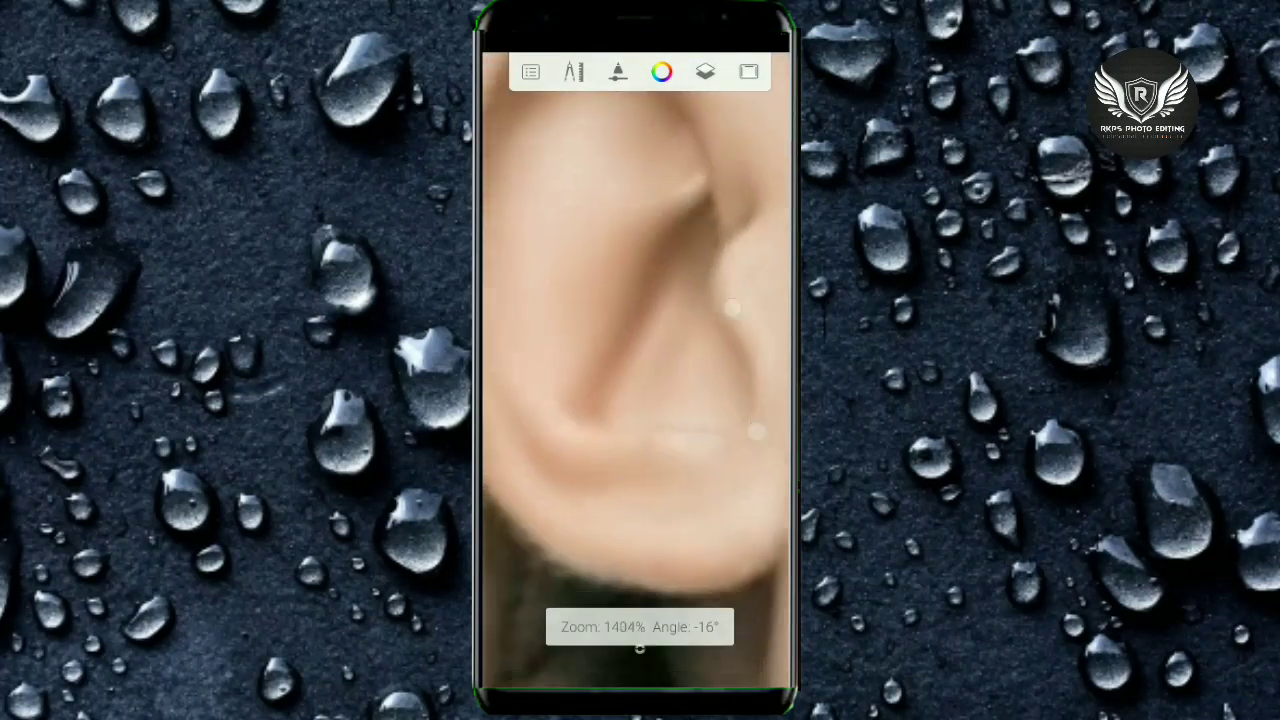
# Step: Review the neck area and check the brush size and colour on the brush puck
pyautogui.moveTo(660, 504)
pyautogui.mouseDown()
pyautogui.moveTo(654, 529)
pyautogui.moveTo(654, 291)
pyautogui.moveTo(739, 452)
pyautogui.moveTo(653, 301)
pyautogui.moveTo(663, 409)
pyautogui.mouseUp()
pyautogui.moveTo(563, 497)
pyautogui.mouseDown()
pyautogui.moveTo(663, 409)
pyautogui.moveTo(632, 411)
pyautogui.mouseUp()
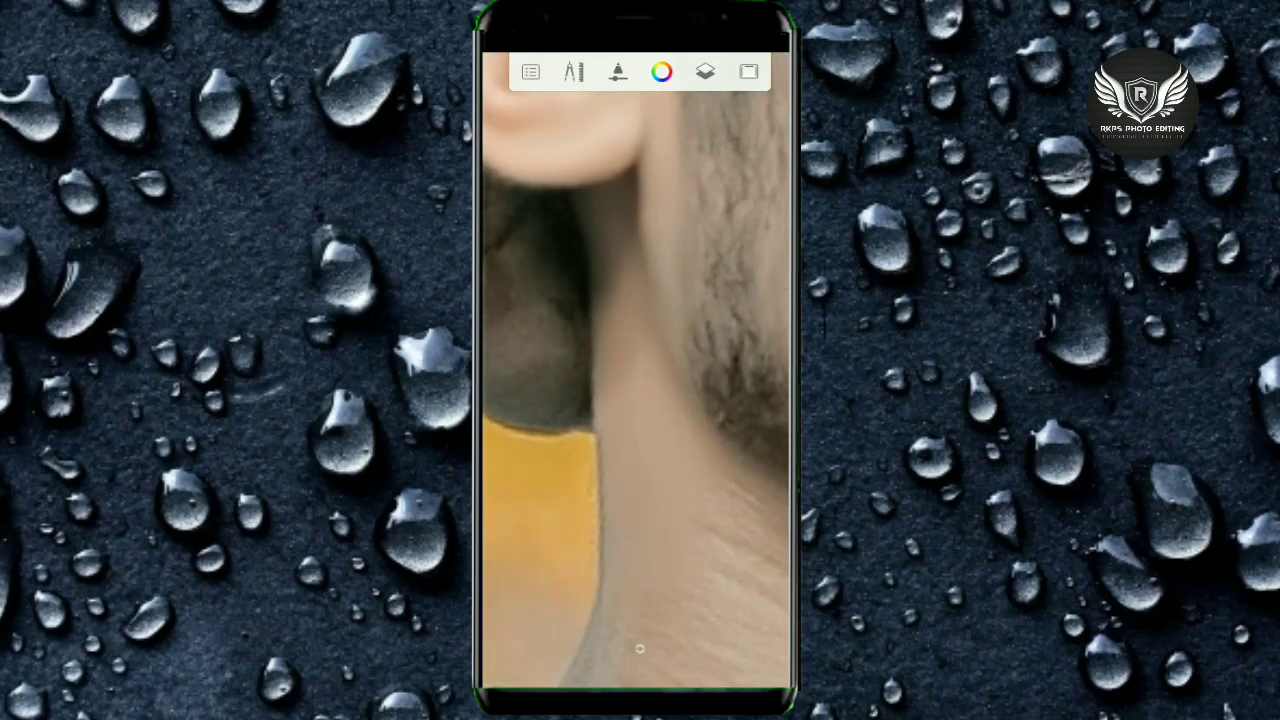
pyautogui.moveTo(681, 504)
pyautogui.mouseDown()
pyautogui.moveTo(643, 508)
pyautogui.moveTo(660, 450)
pyautogui.moveTo(640, 480)
pyautogui.moveTo(640, 420)
pyautogui.mouseUp()
pyautogui.moveTo(640, 648)
pyautogui.mouseDown()
pyautogui.moveTo(677, 390)
pyautogui.moveTo(723, 286)
pyautogui.mouseUp()
pyautogui.click(723, 286)
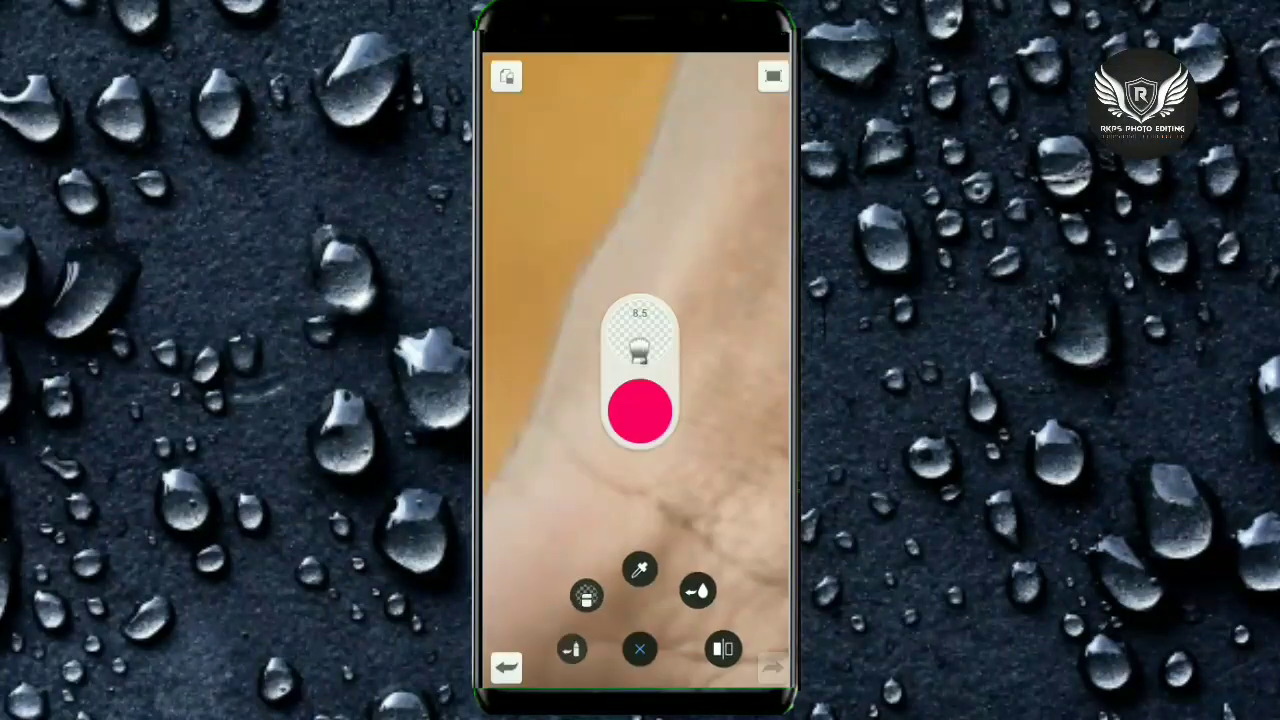
pyautogui.moveTo(640, 420)
pyautogui.mouseDown()
pyautogui.moveTo(660, 397)
pyautogui.moveTo(641, 350)
pyautogui.mouseUp()
# Step: Blur the neck skin, throat creases and skin under the jaw
pyautogui.moveTo(680, 504)
pyautogui.mouseDown()
pyautogui.moveTo(609, 534)
pyautogui.moveTo(643, 470)
pyautogui.mouseUp()
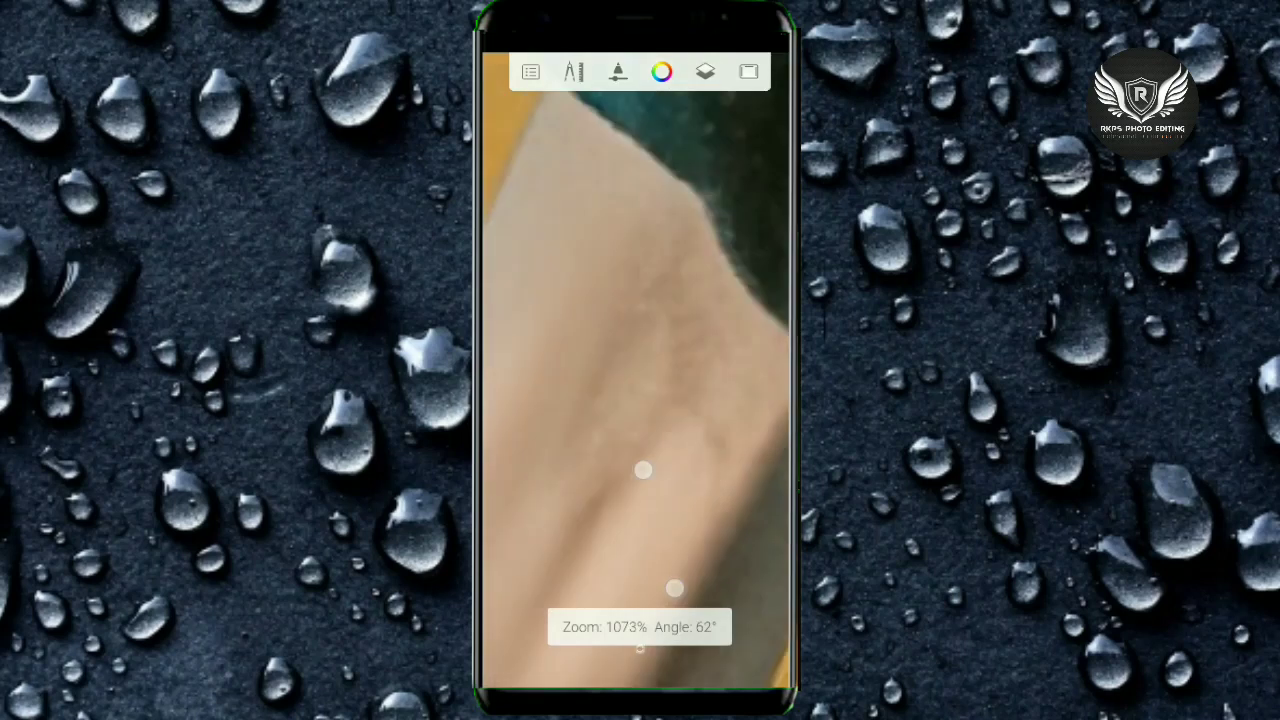
pyautogui.moveTo(524, 513)
pyautogui.mouseDown()
pyautogui.moveTo(740, 371)
pyautogui.moveTo(547, 375)
pyautogui.mouseUp()
pyautogui.moveTo(590, 230)
pyautogui.mouseDown()
pyautogui.moveTo(648, 336)
pyautogui.moveTo(660, 417)
pyautogui.moveTo(614, 486)
pyautogui.moveTo(654, 449)
pyautogui.moveTo(580, 440)
pyautogui.moveTo(698, 435)
pyautogui.mouseUp()
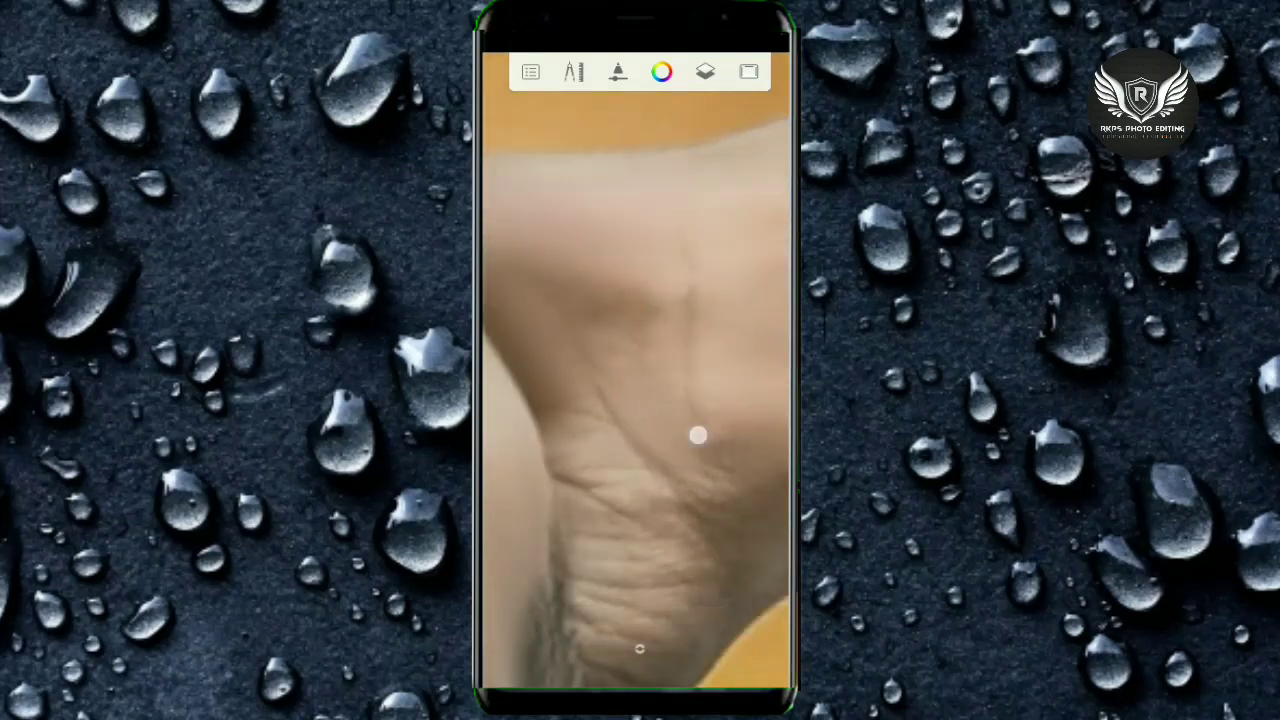
pyautogui.moveTo(607, 310)
pyautogui.mouseDown()
pyautogui.moveTo(686, 594)
pyautogui.moveTo(557, 400)
pyautogui.moveTo(591, 317)
pyautogui.moveTo(737, 363)
pyautogui.moveTo(740, 240)
pyautogui.moveTo(667, 233)
pyautogui.moveTo(586, 374)
pyautogui.mouseUp()
pyautogui.moveTo(681, 348)
pyautogui.mouseDown()
pyautogui.moveTo(563, 466)
pyautogui.moveTo(660, 374)
pyautogui.moveTo(587, 458)
pyautogui.mouseUp()
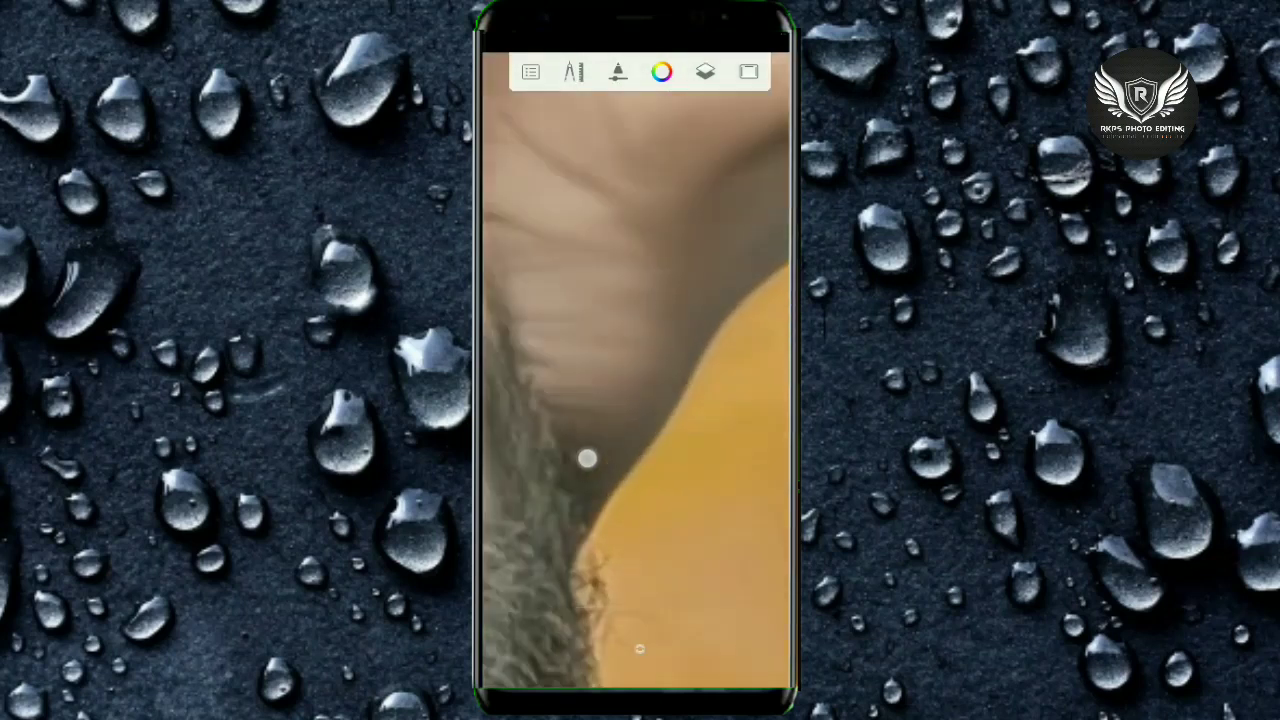
pyautogui.moveTo(530, 335)
pyautogui.mouseDown()
pyautogui.moveTo(640, 400)
pyautogui.moveTo(620, 323)
pyautogui.moveTo(727, 238)
pyautogui.mouseUp()
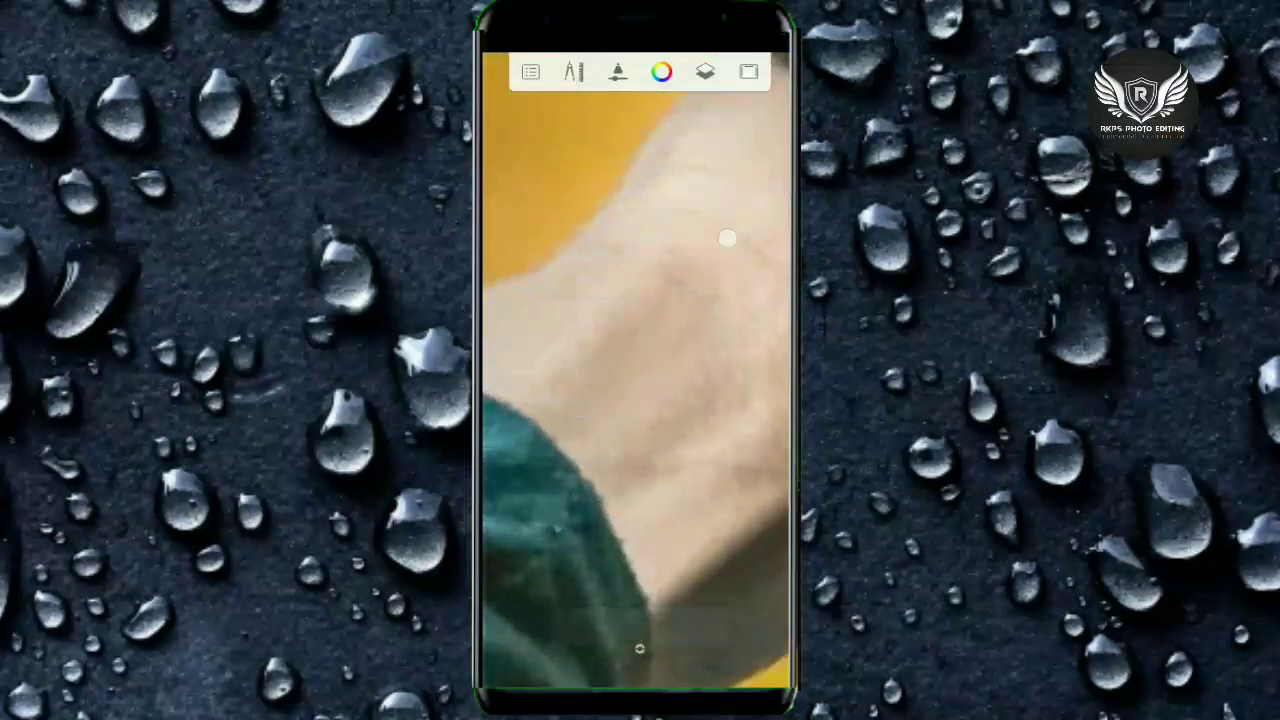
pyautogui.moveTo(624, 230)
pyautogui.mouseDown()
pyautogui.moveTo(574, 294)
pyautogui.moveTo(654, 283)
pyautogui.moveTo(586, 352)
pyautogui.mouseUp()
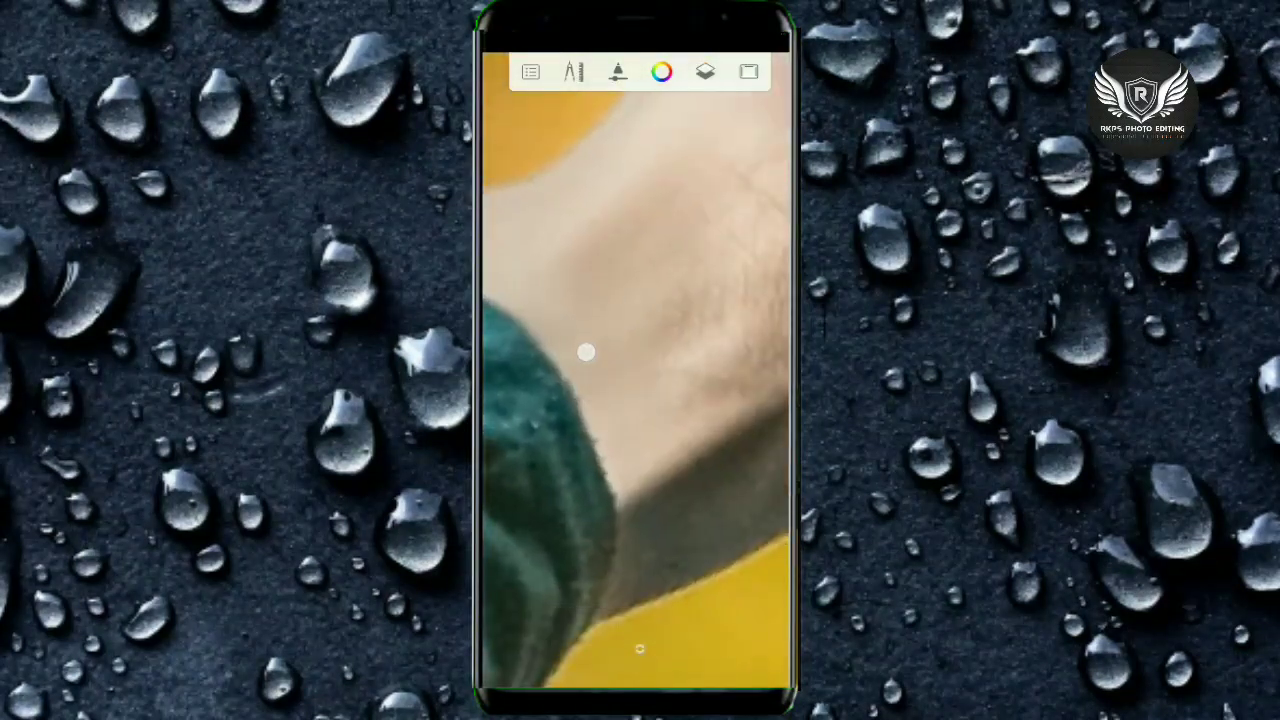
# Step: Smooth the skin near the ear and along the back of the neck
pyautogui.moveTo(656, 391); pyautogui.dragTo(711, 347)
pyautogui.moveTo(665, 474)
pyautogui.mouseDown()
pyautogui.moveTo(669, 411)
pyautogui.moveTo(632, 243)
pyautogui.mouseUp()
pyautogui.moveTo(599, 443)
pyautogui.mouseDown()
pyautogui.moveTo(640, 357)
pyautogui.moveTo(577, 491)
pyautogui.moveTo(693, 208)
pyautogui.mouseUp()
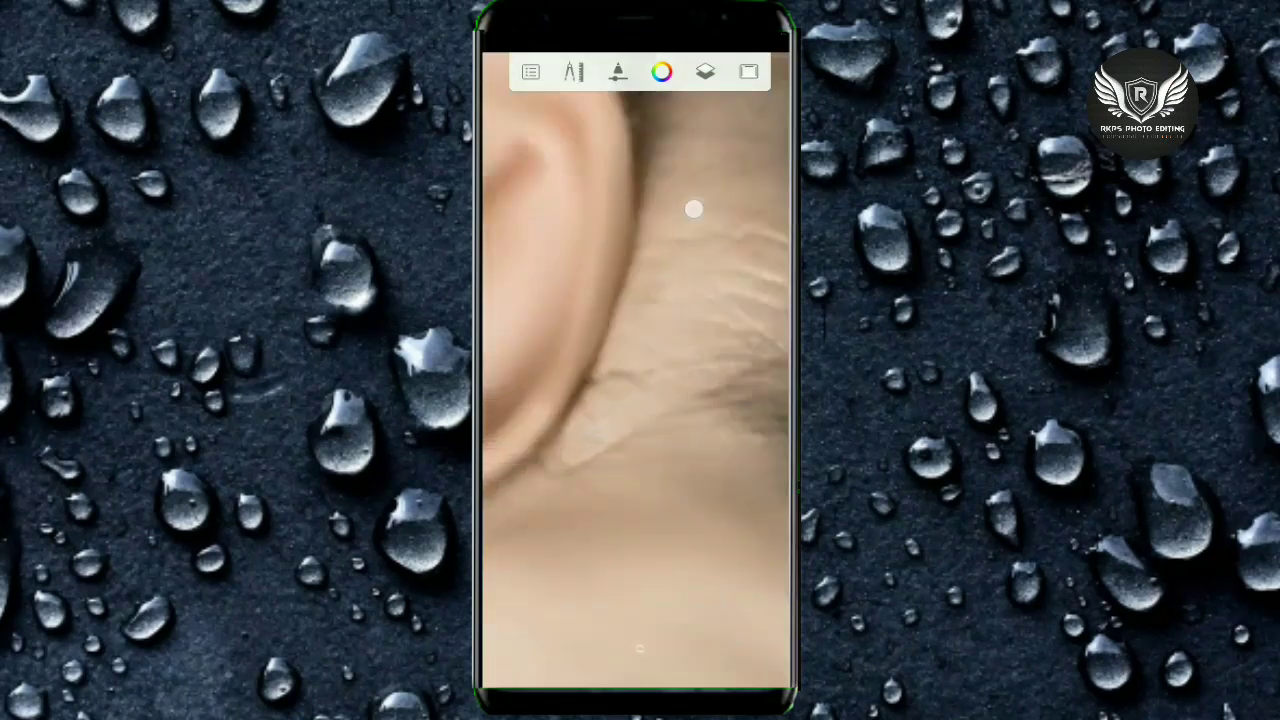
pyautogui.moveTo(580, 463); pyautogui.dragTo(614, 406)
pyautogui.moveTo(706, 317); pyautogui.dragTo(646, 241)
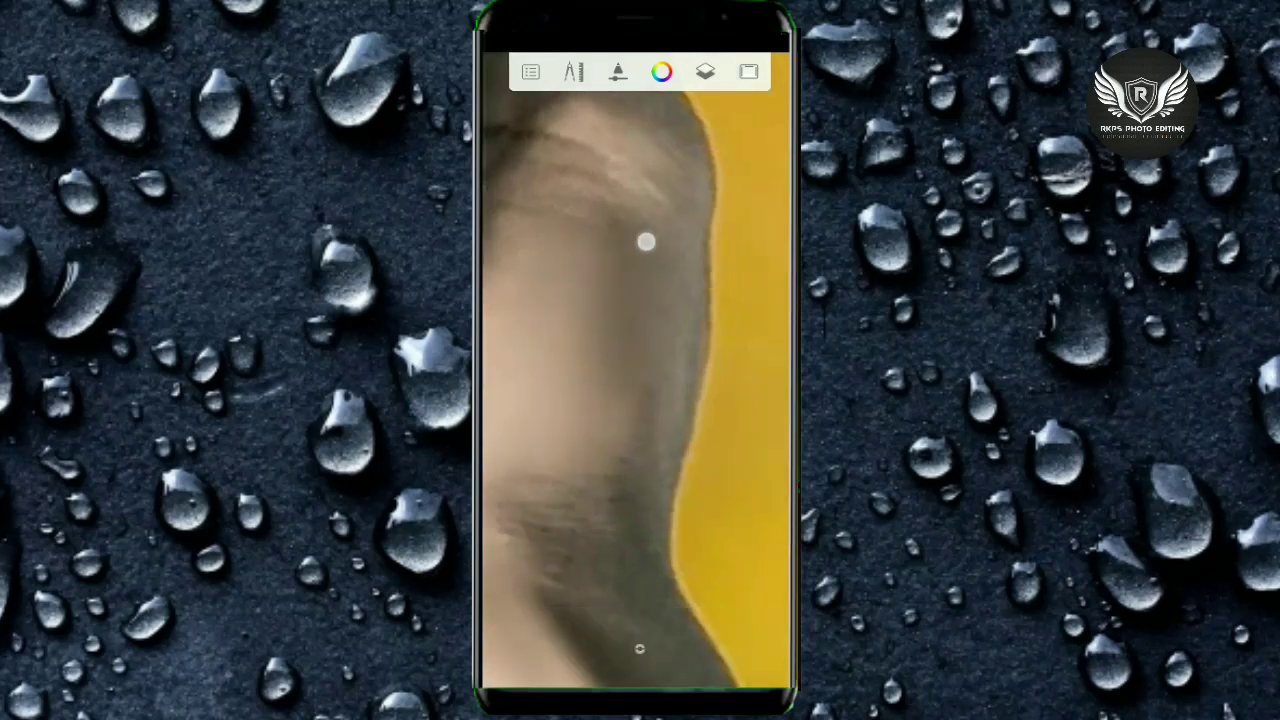
pyautogui.moveTo(626, 486)
pyautogui.mouseDown()
pyautogui.moveTo(654, 494)
pyautogui.moveTo(701, 570)
pyautogui.mouseUp()
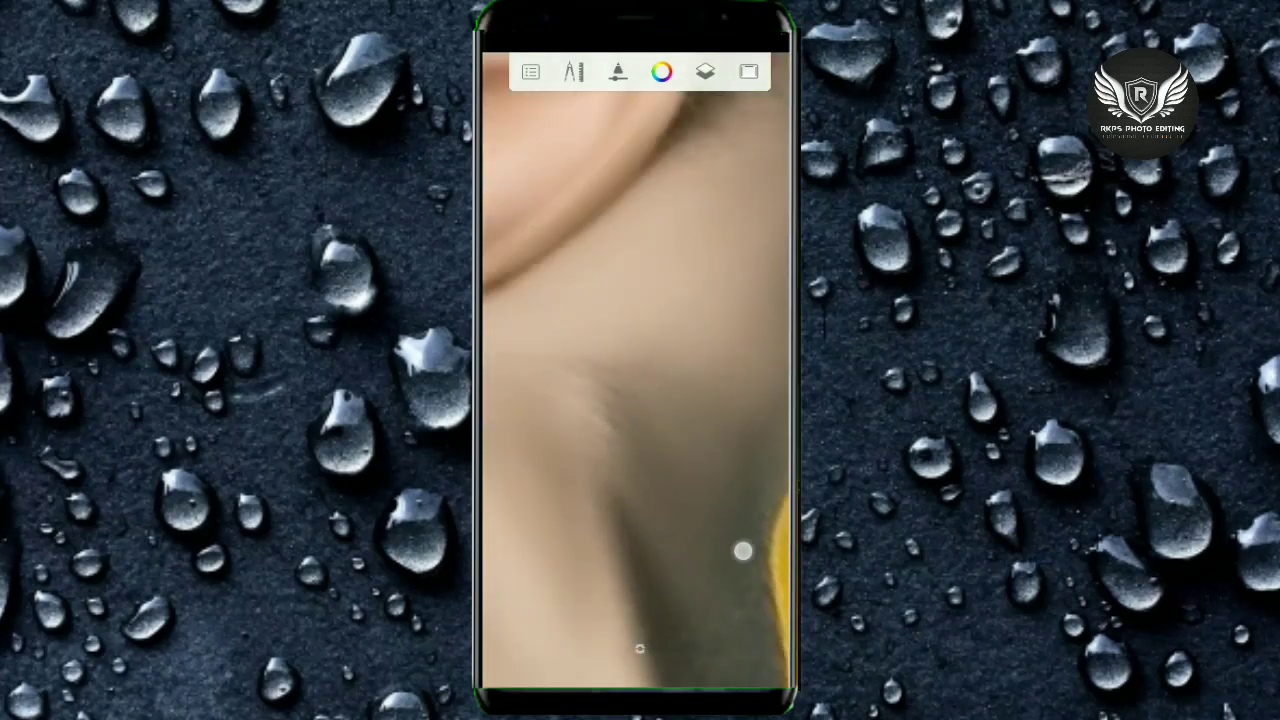
# Step: Soften the neck skin below the ear down to the shirt collar
pyautogui.moveTo(600, 377)
pyautogui.mouseDown()
pyautogui.moveTo(680, 434)
pyautogui.moveTo(669, 389)
pyautogui.mouseUp()
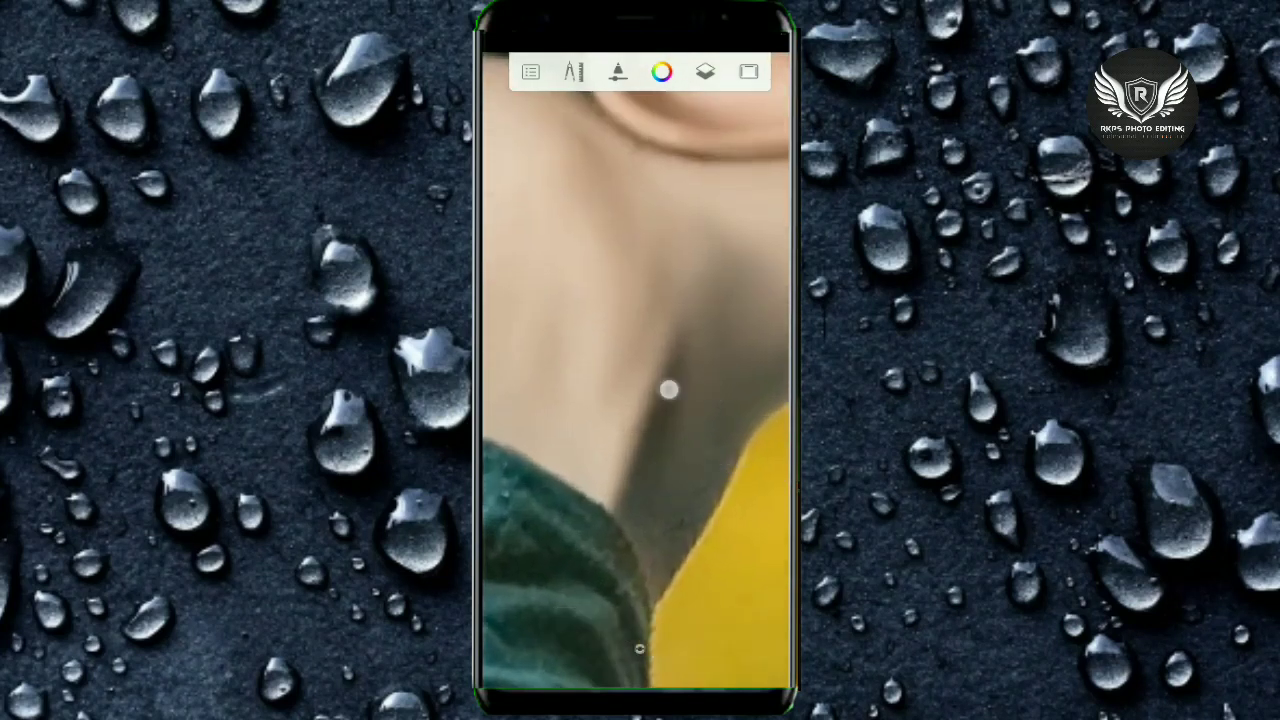
pyautogui.moveTo(663, 551); pyautogui.dragTo(697, 574)
pyautogui.moveTo(686, 406)
pyautogui.mouseDown()
pyautogui.moveTo(606, 294)
pyautogui.moveTo(574, 429)
pyautogui.mouseUp()
pyautogui.moveTo(594, 363)
pyautogui.mouseDown()
pyautogui.moveTo(682, 357)
pyautogui.moveTo(683, 434)
pyautogui.mouseUp()
pyautogui.moveTo(666, 300)
pyautogui.mouseDown()
pyautogui.moveTo(623, 349)
pyautogui.moveTo(560, 374)
pyautogui.moveTo(580, 380)
pyautogui.moveTo(646, 474)
pyautogui.moveTo(753, 220)
pyautogui.moveTo(594, 523)
pyautogui.moveTo(651, 526)
pyautogui.moveTo(743, 294)
pyautogui.moveTo(746, 337)
pyautogui.moveTo(580, 457)
pyautogui.moveTo(683, 399)
pyautogui.moveTo(526, 343)
pyautogui.moveTo(610, 291)
pyautogui.moveTo(651, 520)
pyautogui.moveTo(589, 463)
pyautogui.moveTo(686, 457)
pyautogui.moveTo(747, 293)
pyautogui.mouseUp()
# Step: Smooth the neck skin just above the teal shirt collar
pyautogui.moveTo(665, 248)
pyautogui.mouseDown()
pyautogui.moveTo(583, 354)
pyautogui.moveTo(604, 279)
pyautogui.mouseUp()
pyautogui.moveTo(646, 429)
pyautogui.mouseDown()
pyautogui.moveTo(608, 463)
pyautogui.moveTo(711, 409)
pyautogui.mouseUp()
pyautogui.moveTo(625, 300)
pyautogui.mouseDown()
pyautogui.moveTo(620, 460)
pyautogui.moveTo(720, 363)
pyautogui.mouseUp()
pyautogui.moveTo(702, 222)
pyautogui.mouseDown()
pyautogui.moveTo(697, 337)
pyautogui.moveTo(620, 477)
pyautogui.moveTo(540, 417)
pyautogui.moveTo(695, 386)
pyautogui.moveTo(654, 460)
pyautogui.moveTo(617, 457)
pyautogui.moveTo(744, 265)
pyautogui.mouseUp()
pyautogui.moveTo(705, 410)
pyautogui.mouseDown()
pyautogui.moveTo(526, 406)
pyautogui.moveTo(697, 354)
pyautogui.moveTo(700, 406)
pyautogui.moveTo(646, 440)
pyautogui.moveTo(571, 383)
pyautogui.moveTo(617, 249)
pyautogui.moveTo(561, 352)
pyautogui.mouseUp()
# Step: Blur the chin and neck along the beard edge, then zoom out to review the face
pyautogui.moveTo(741, 319)
pyautogui.mouseDown()
pyautogui.moveTo(569, 420)
pyautogui.moveTo(686, 369)
pyautogui.mouseUp()
pyautogui.moveTo(670, 502); pyautogui.dragTo(637, 437)
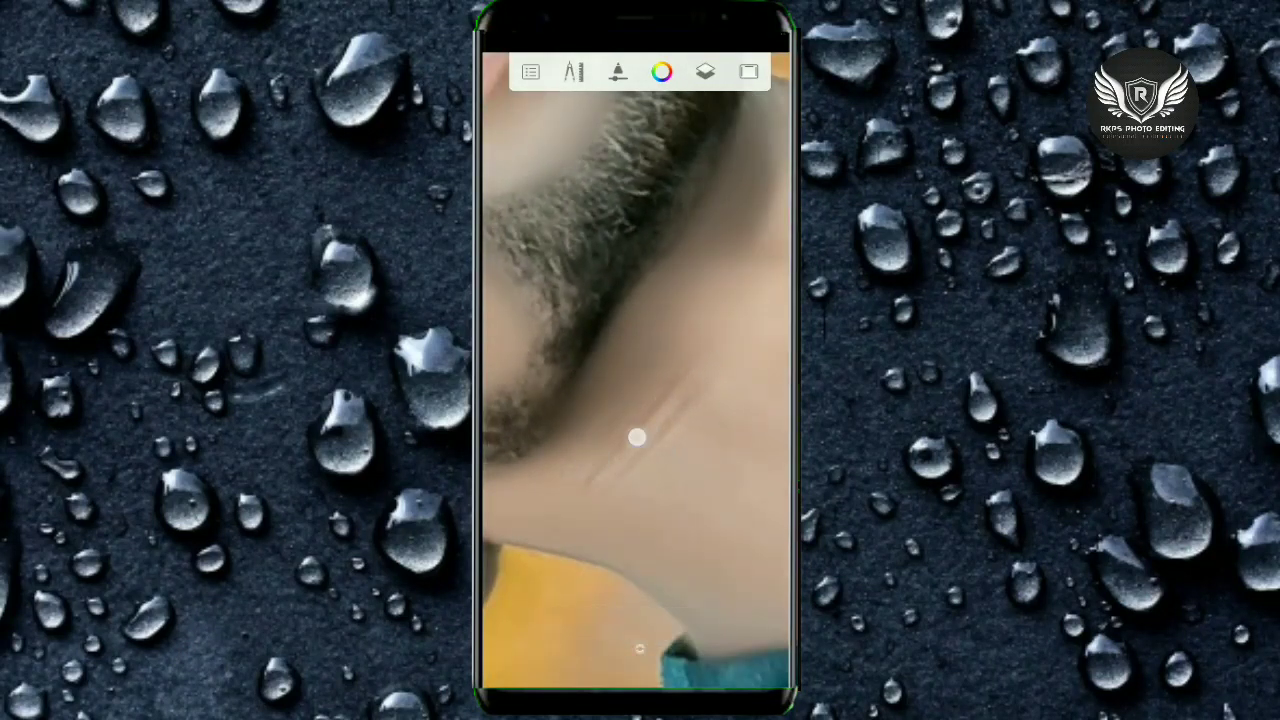
pyautogui.moveTo(525, 471)
pyautogui.mouseDown()
pyautogui.moveTo(757, 357)
pyautogui.moveTo(633, 557)
pyautogui.mouseUp()
pyautogui.moveTo(571, 429)
pyautogui.mouseDown()
pyautogui.moveTo(605, 530)
pyautogui.moveTo(600, 400)
pyautogui.moveTo(640, 600)
pyautogui.mouseUp()
pyautogui.moveTo(698, 502)
pyautogui.mouseDown()
pyautogui.moveTo(626, 520)
pyautogui.moveTo(734, 352)
pyautogui.moveTo(684, 460)
pyautogui.mouseUp()
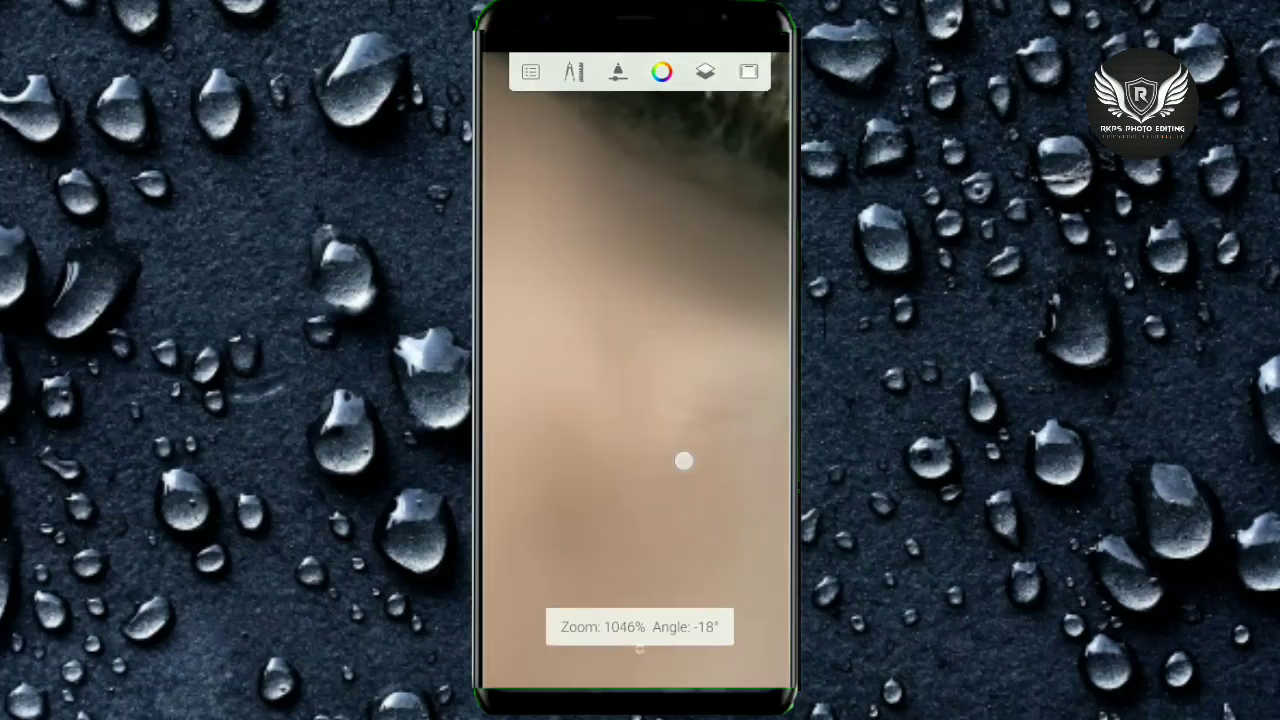
pyautogui.moveTo(710, 349)
pyautogui.mouseDown()
pyautogui.moveTo(686, 343)
pyautogui.moveTo(685, 416)
pyautogui.mouseUp()
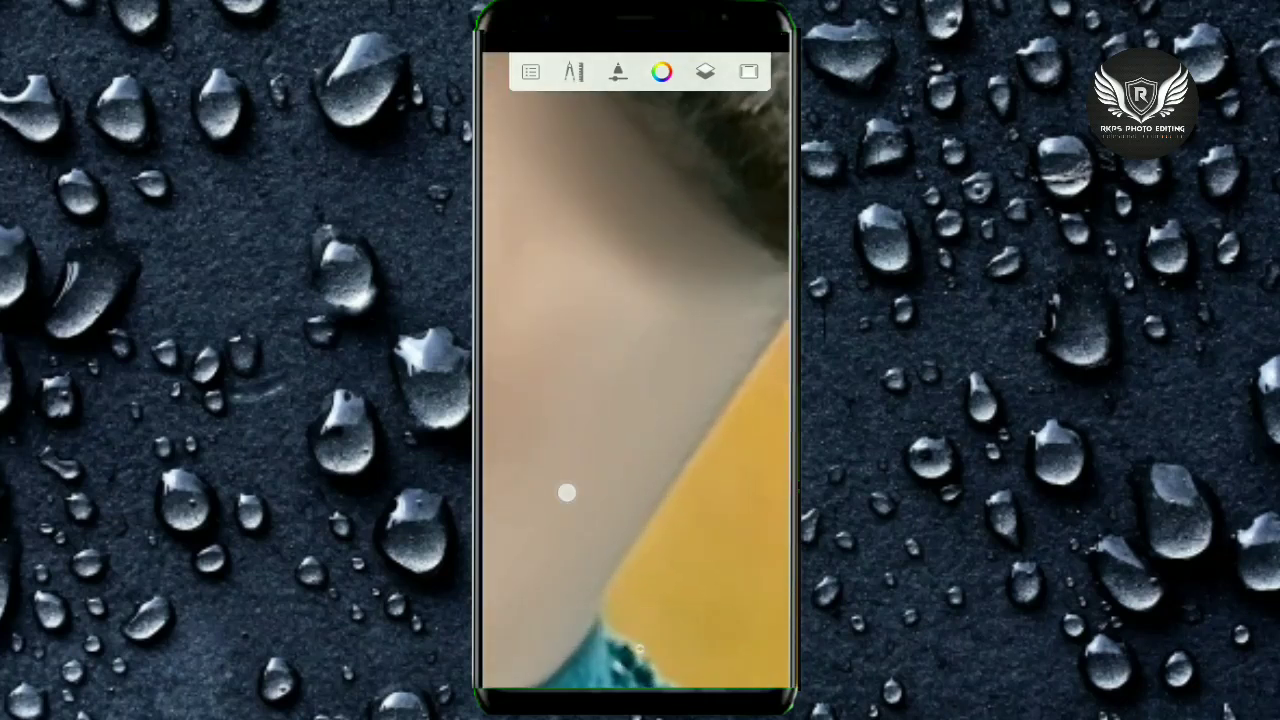
pyautogui.moveTo(566, 492); pyautogui.dragTo(588, 513)
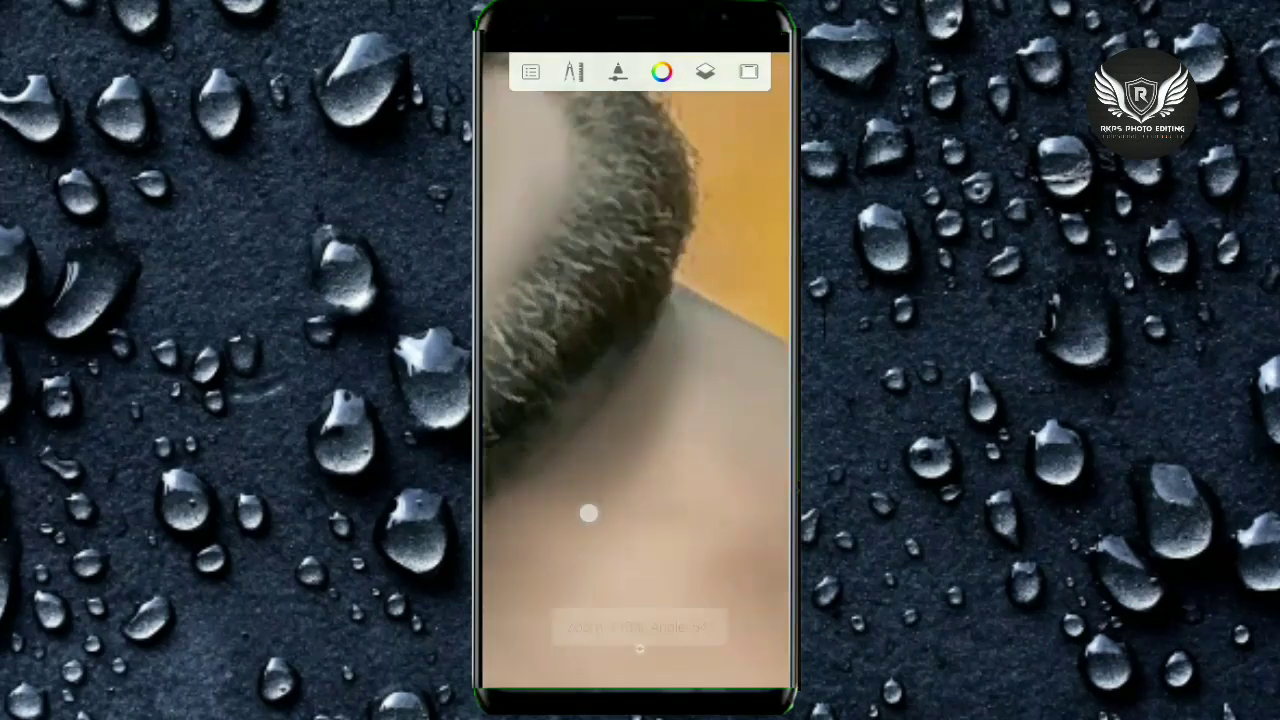
pyautogui.moveTo(640, 497); pyautogui.dragTo(660, 430)
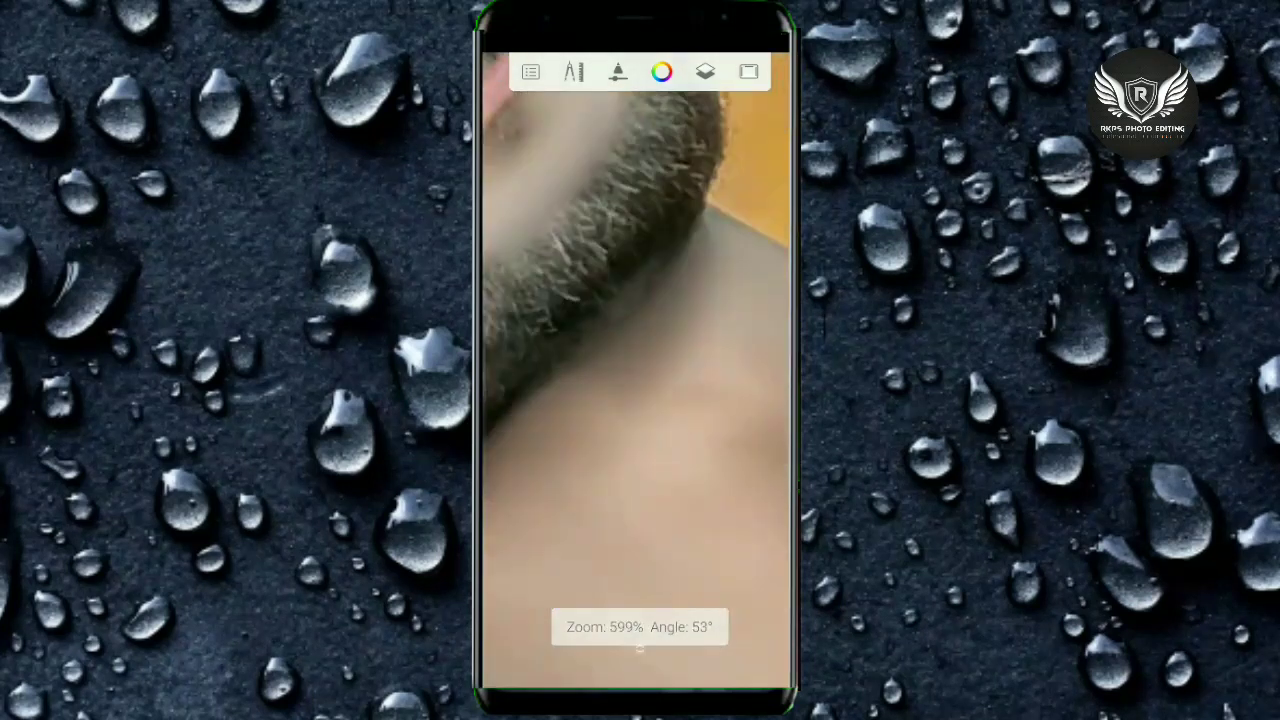
pyautogui.moveTo(739, 371); pyautogui.dragTo(756, 406)
pyautogui.moveTo(738, 524); pyautogui.dragTo(730, 588)
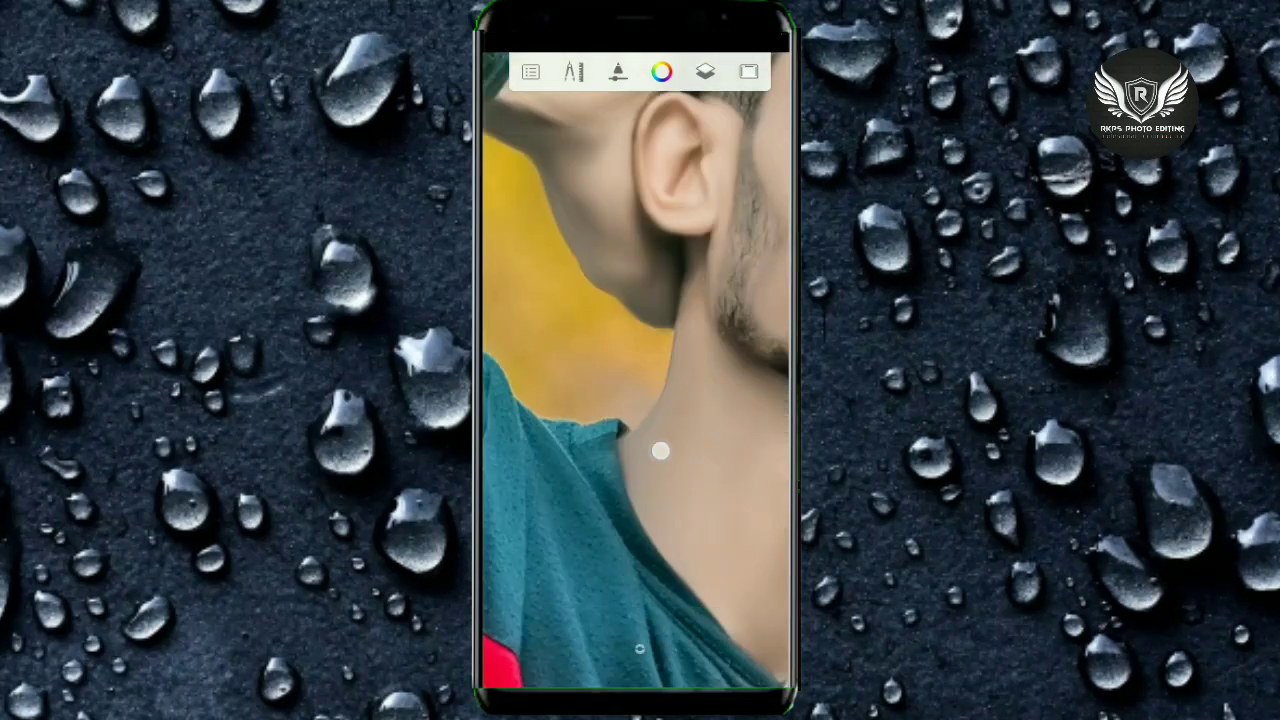
# Step: Fit the whole portrait in view and set the paint colour to black
pyautogui.moveTo(640, 520); pyautogui.dragTo(640, 648)
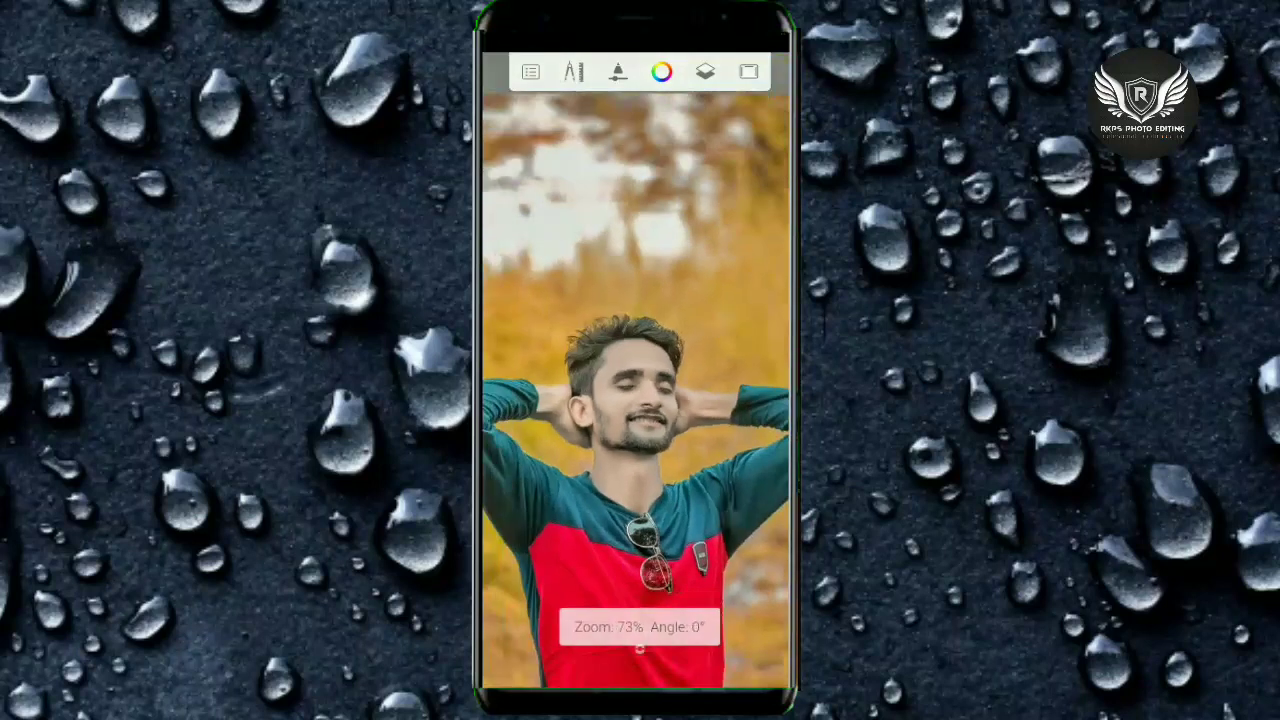
pyautogui.moveTo(600, 304); pyautogui.dragTo(708, 383)
pyautogui.moveTo(640, 449)
pyautogui.mouseDown()
pyautogui.moveTo(757, 397)
pyautogui.moveTo(732, 514)
pyautogui.moveTo(640, 649)
pyautogui.mouseUp()
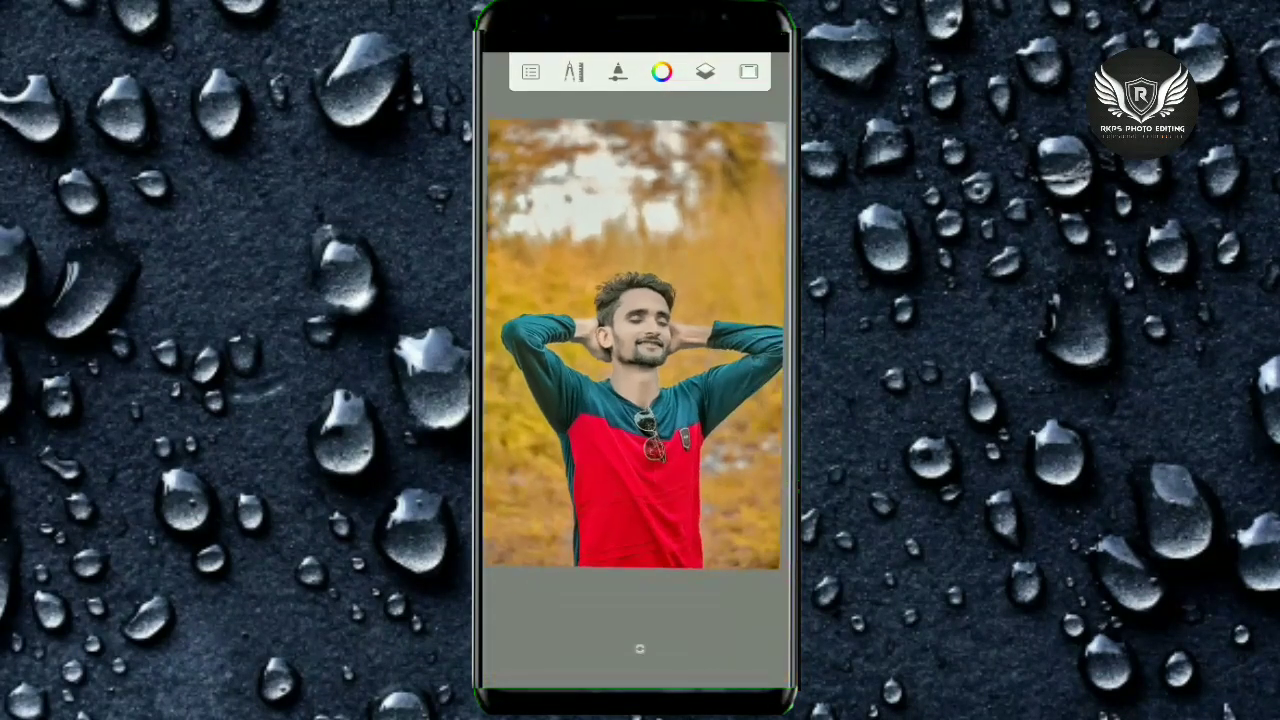
pyautogui.click(705, 71)
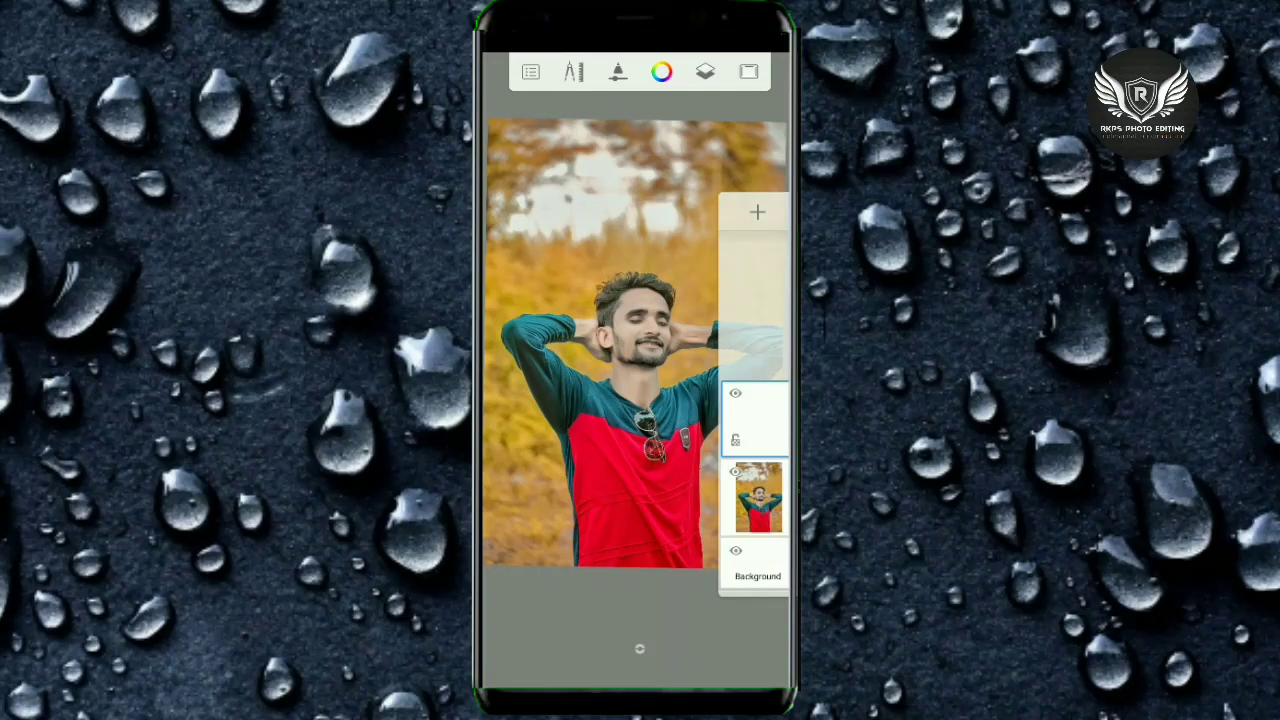
pyautogui.click(661, 71)
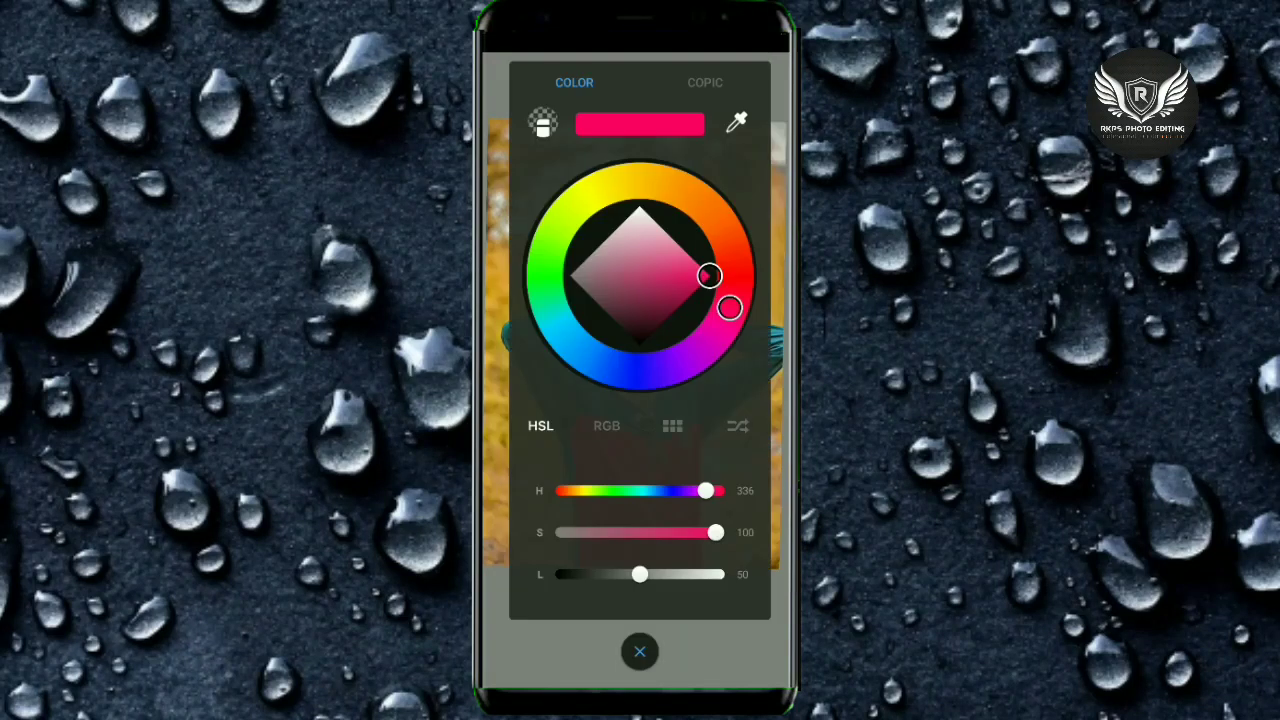
pyautogui.moveTo(708, 276); pyautogui.dragTo(632, 376)
pyautogui.click(640, 652)
# Step: Check the empty top layer's options in the Layers list
pyautogui.click(705, 71)
pyautogui.click(770, 425)
pyautogui.click(640, 652)
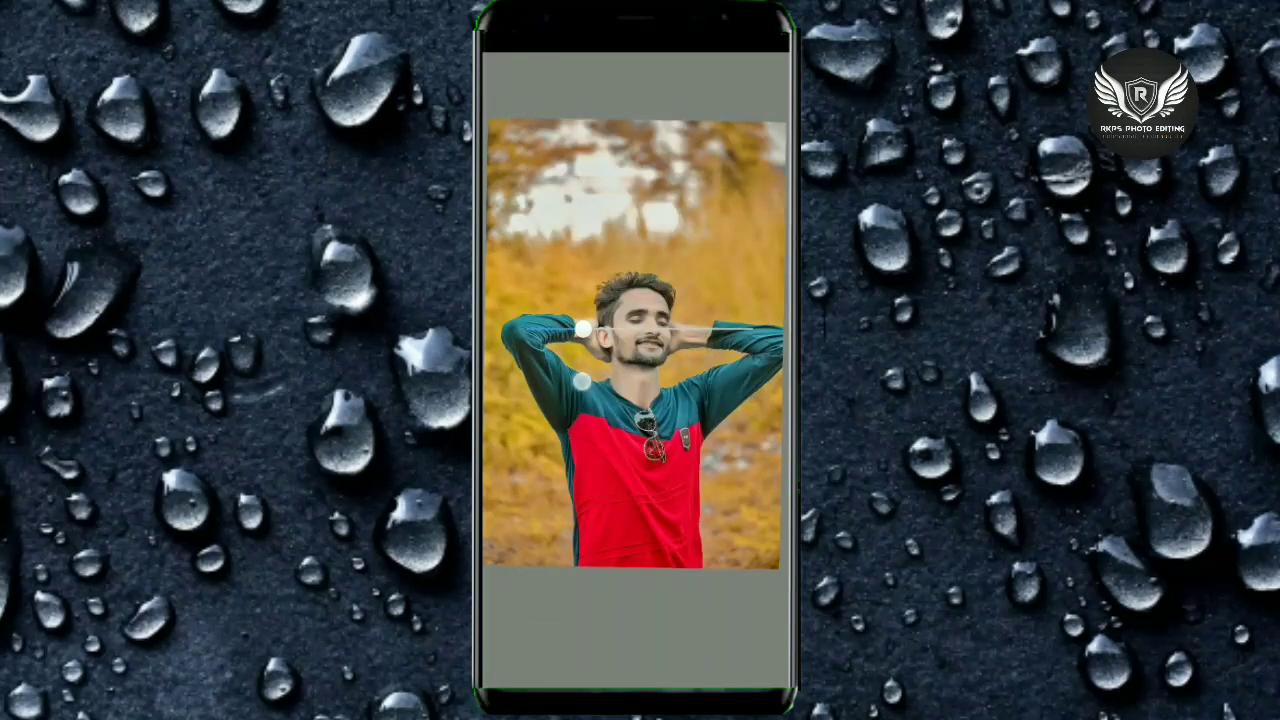
pyautogui.click(640, 652)
pyautogui.click(620, 66)
# Step: Browse the brush library and keep the Traditional Medium Brush at size 4.7, 100% opacity
pyautogui.click(620, 66)
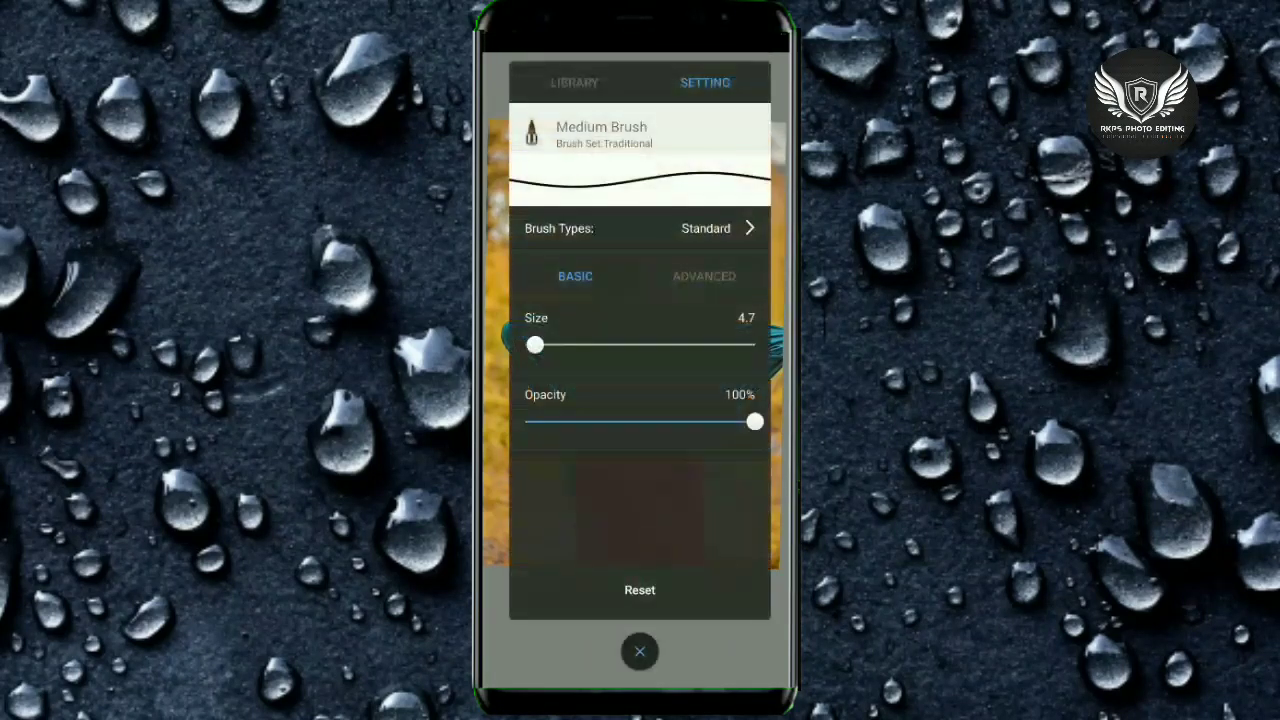
pyautogui.click(574, 82)
pyautogui.scroll(-5, 638, 420)
pyautogui.scroll(-5, 691, 360)
pyautogui.scroll(15, 640, 400)
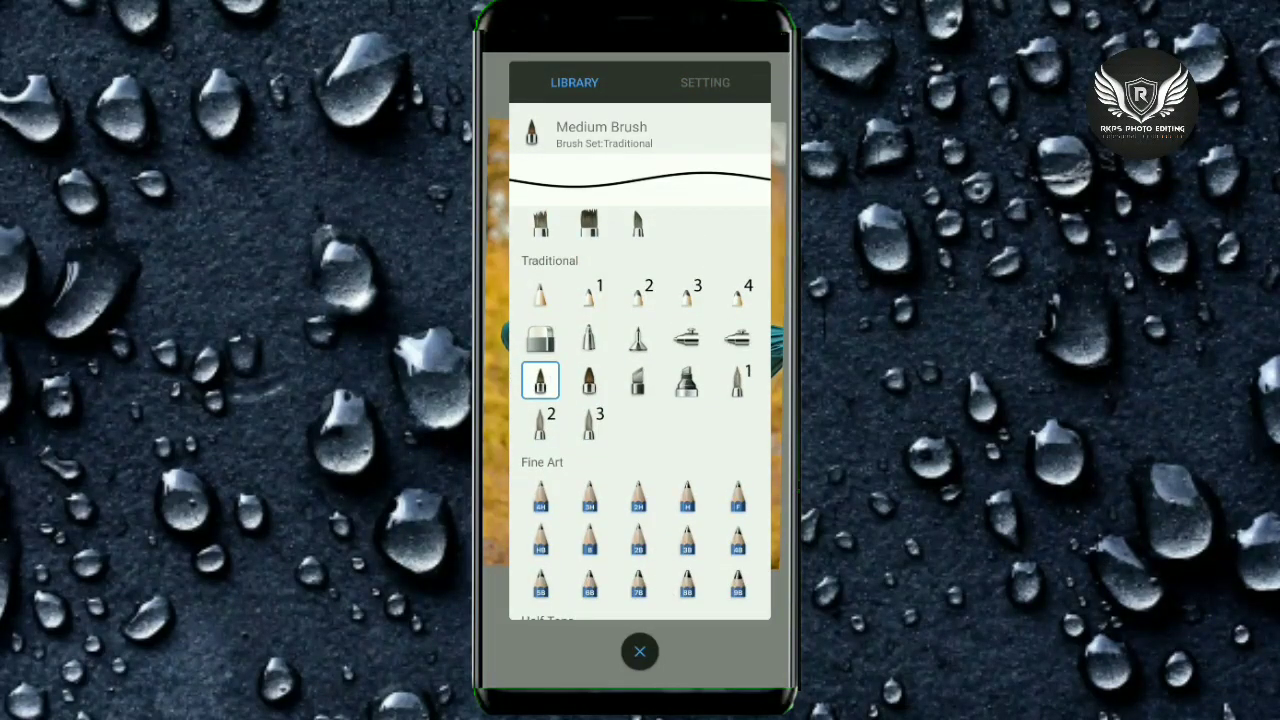
pyautogui.click(640, 652)
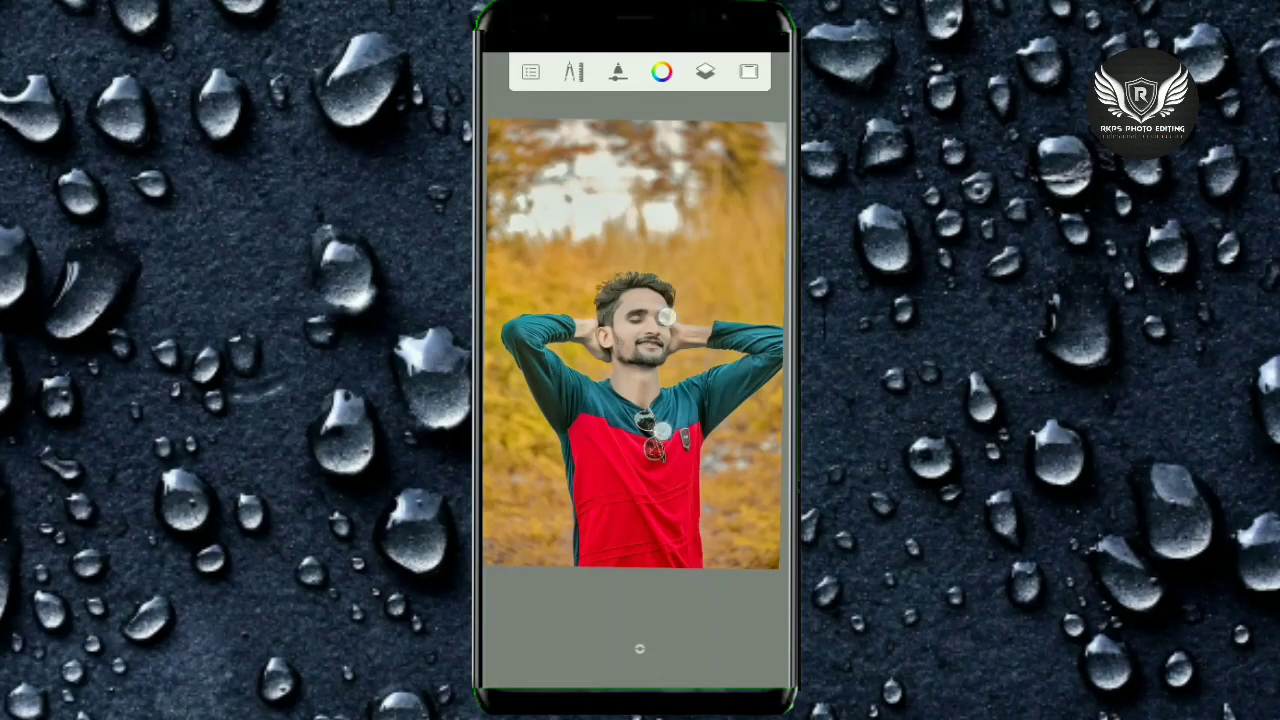
# Step: Zoom in closely on the moustache area
pyautogui.scroll(5, 664, 374)
pyautogui.scroll(5, 664, 374)
pyautogui.scroll(5, 664, 374)
pyautogui.scroll(3, 664, 374)
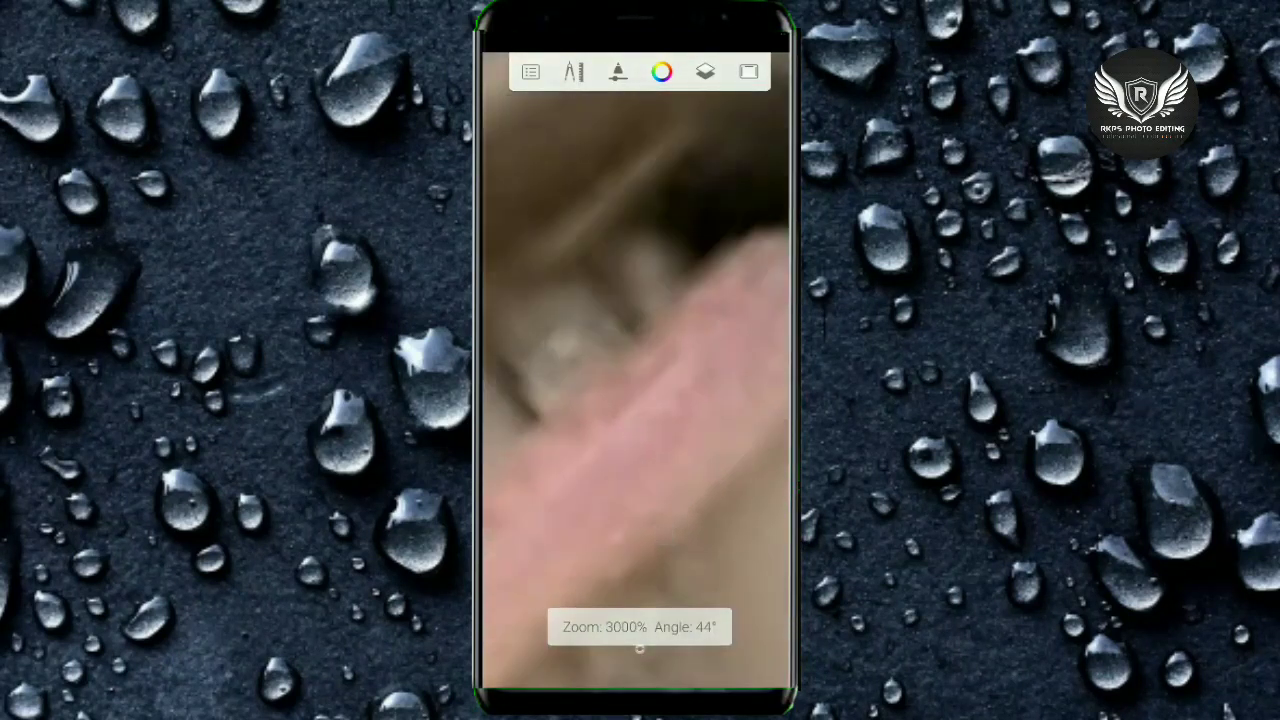
pyautogui.scroll(-5, 660, 390)
pyautogui.scroll(3, 663, 400)
pyautogui.scroll(3, 660, 370)
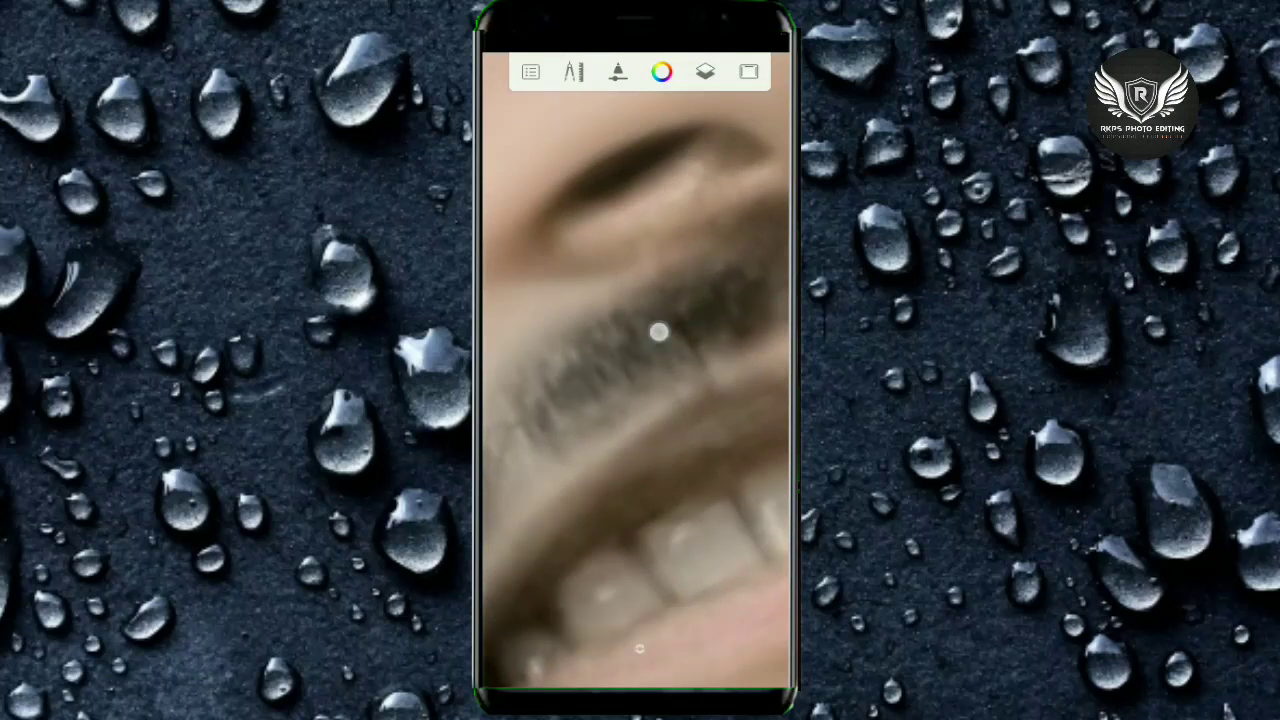
pyautogui.scroll(-2, 552, 400)
pyautogui.scroll(2, 640, 380)
pyautogui.scroll(2, 662, 420)
pyautogui.scroll(-5, 667, 410)
pyautogui.scroll(3, 643, 366)
pyautogui.scroll(2, 700, 390)
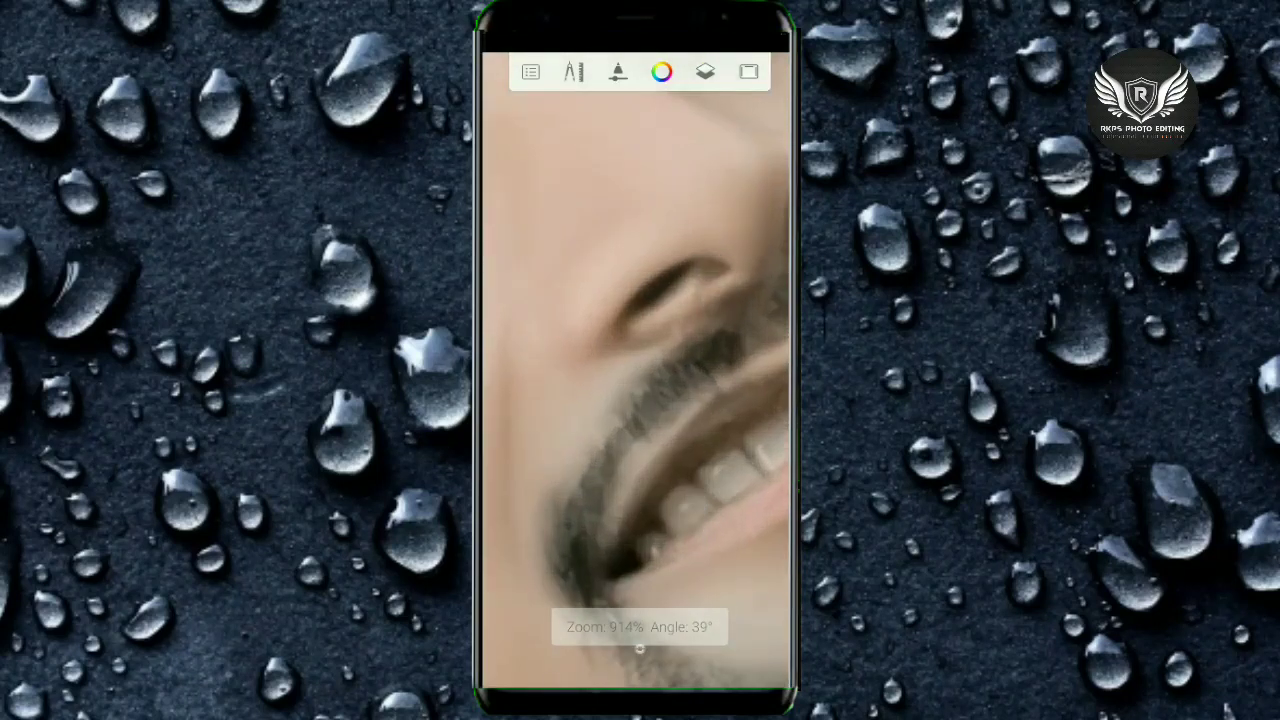
# Step: Raise the brush size to 6.6 and bring up the top layer's options
pyautogui.moveTo(640, 330); pyautogui.dragTo(697, 329)
pyautogui.click(640, 649)
pyautogui.click(640, 648)
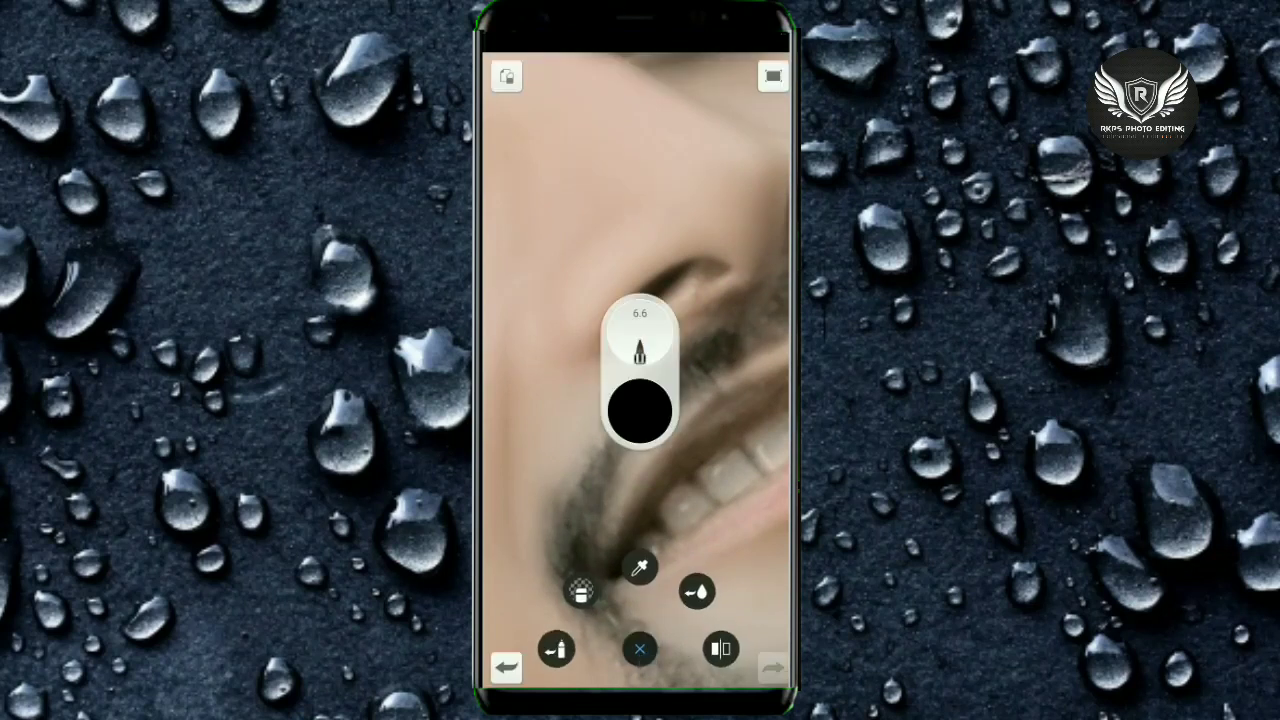
pyautogui.click(640, 648)
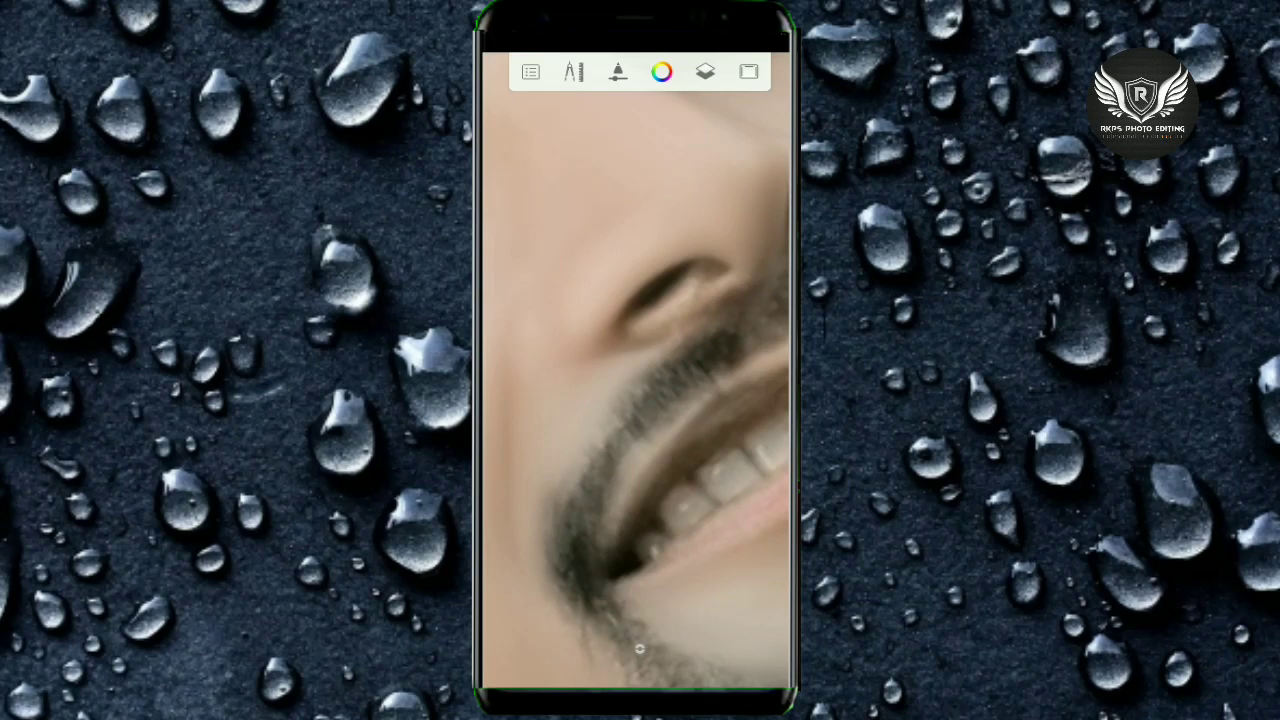
pyautogui.click(705, 71)
pyautogui.click(768, 434)
# Step: Lower Layer 2's opacity to 13 and close the layers list
pyautogui.moveTo(571, 330); pyautogui.dragTo(556, 340)
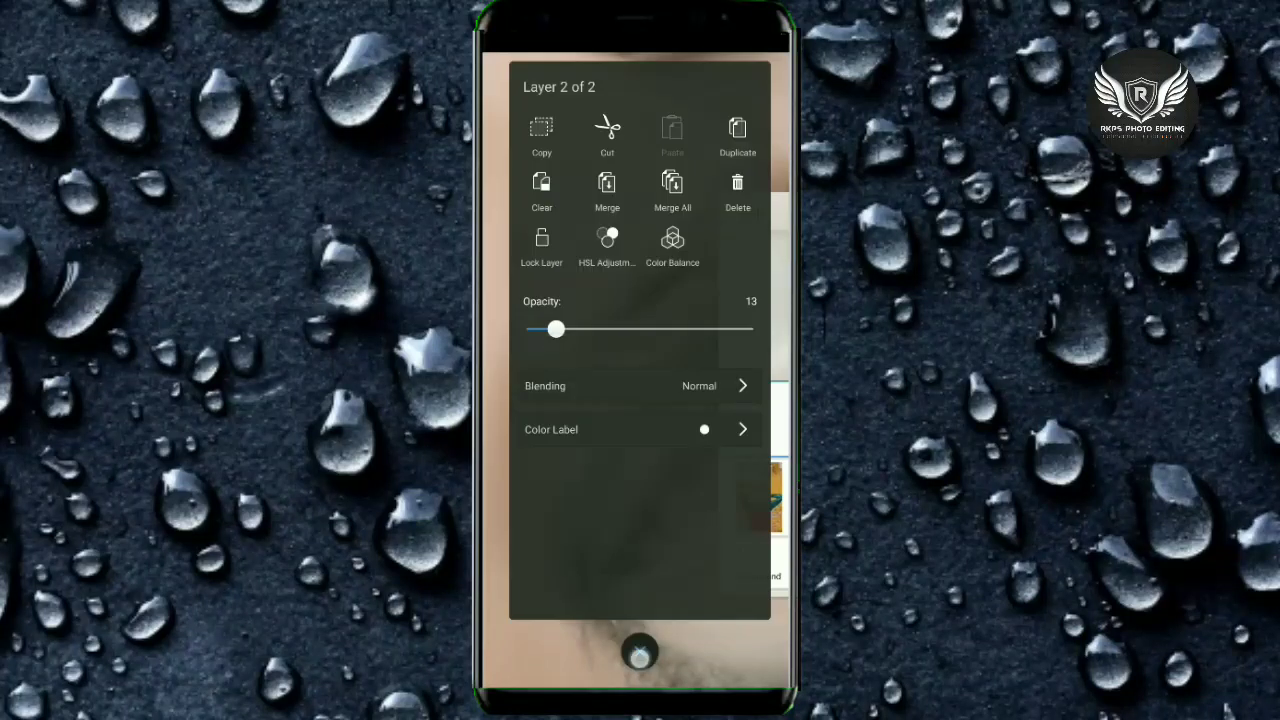
pyautogui.click(699, 473)
pyautogui.moveTo(731, 363)
pyautogui.mouseDown()
pyautogui.moveTo(719, 340)
pyautogui.moveTo(636, 375)
pyautogui.moveTo(597, 434)
pyautogui.mouseUp()
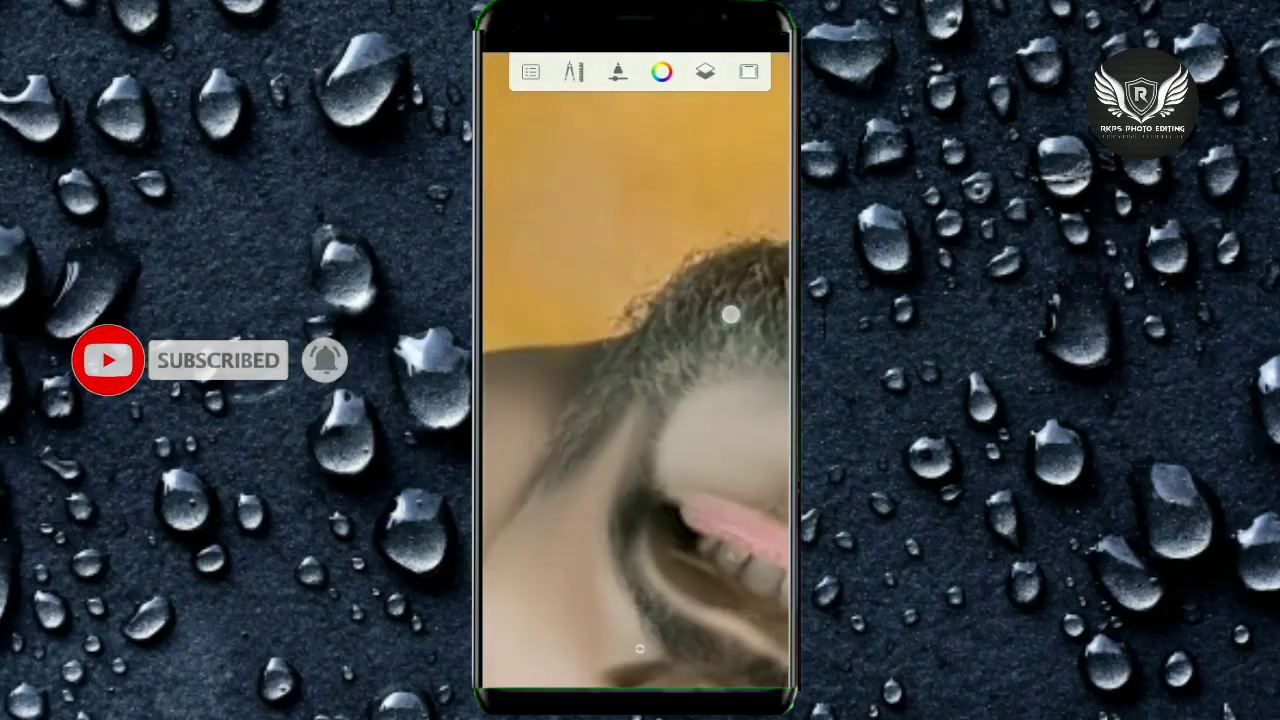
# Step: Paint soft black strokes to fill in the beard and chin from several angles
pyautogui.moveTo(731, 315); pyautogui.dragTo(663, 321)
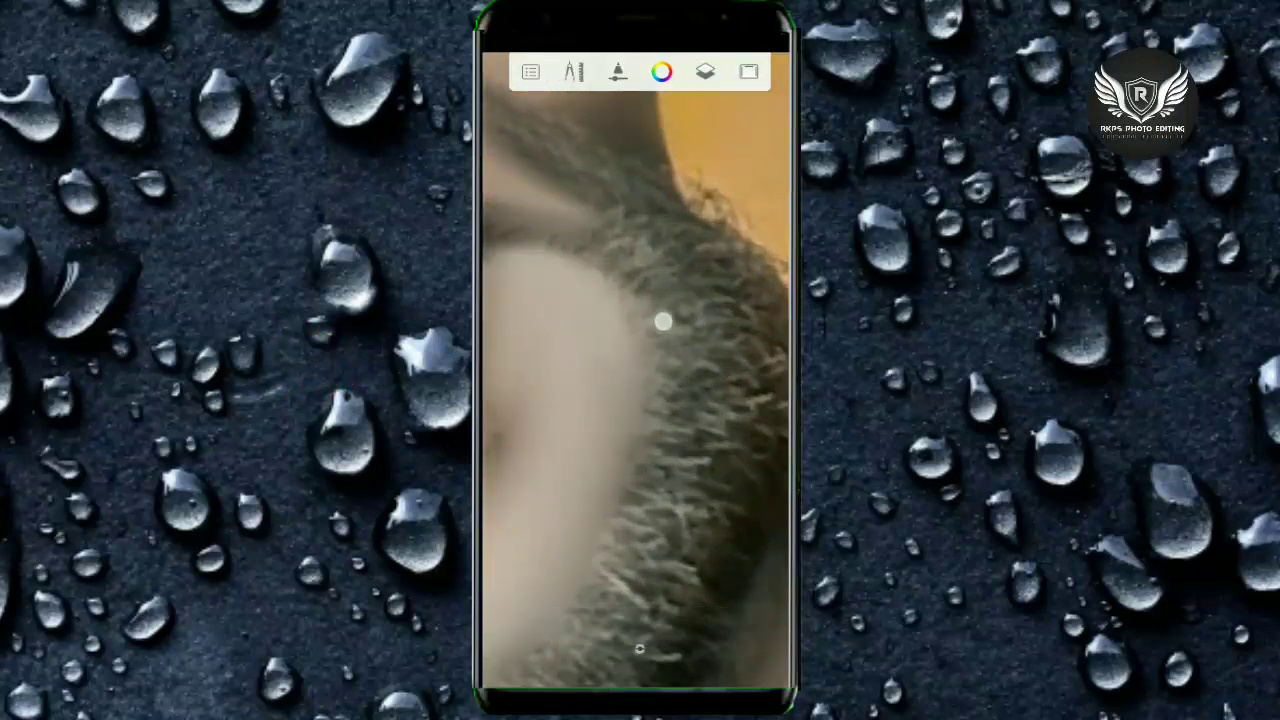
pyautogui.moveTo(691, 567); pyautogui.dragTo(714, 366)
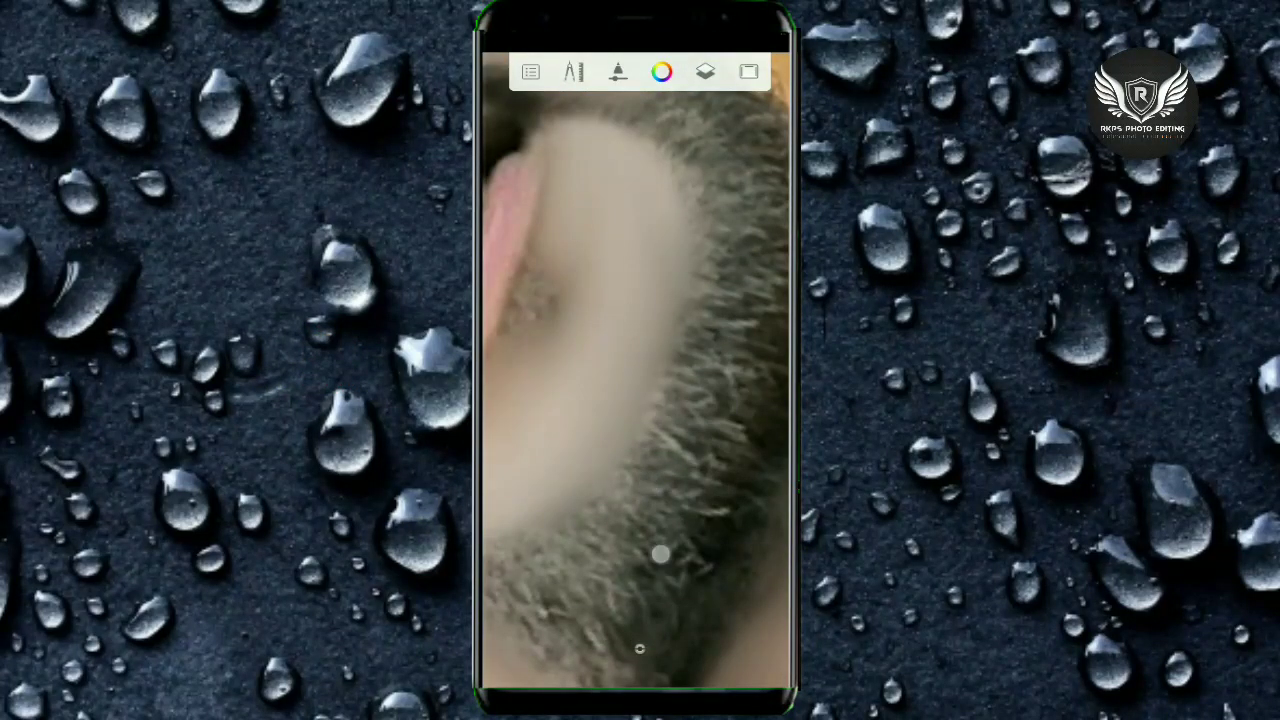
pyautogui.moveTo(660, 554); pyautogui.dragTo(720, 371)
pyautogui.moveTo(767, 446)
pyautogui.mouseDown()
pyautogui.moveTo(644, 481)
pyautogui.moveTo(666, 506)
pyautogui.mouseUp()
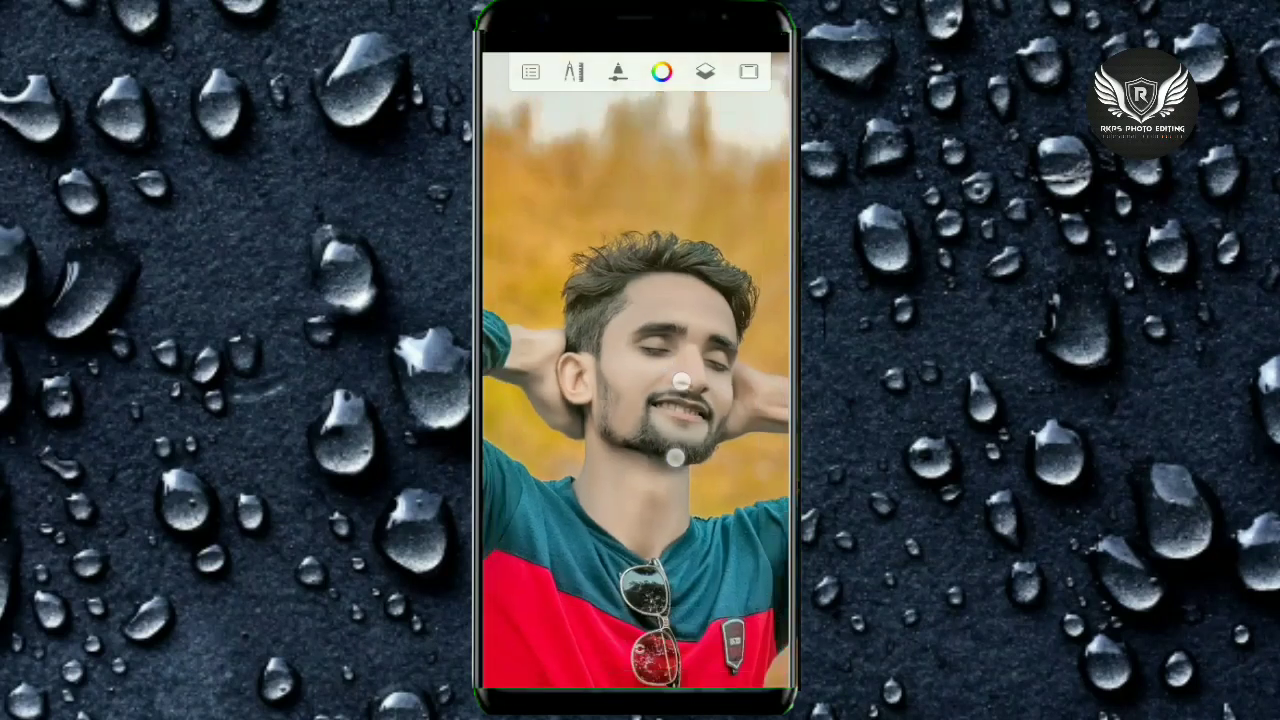
pyautogui.moveTo(667, 357); pyautogui.dragTo(657, 366)
pyautogui.moveTo(644, 292)
pyautogui.mouseDown()
pyautogui.moveTo(659, 281)
pyautogui.moveTo(714, 359)
pyautogui.moveTo(745, 330)
pyautogui.moveTo(640, 400)
pyautogui.mouseUp()
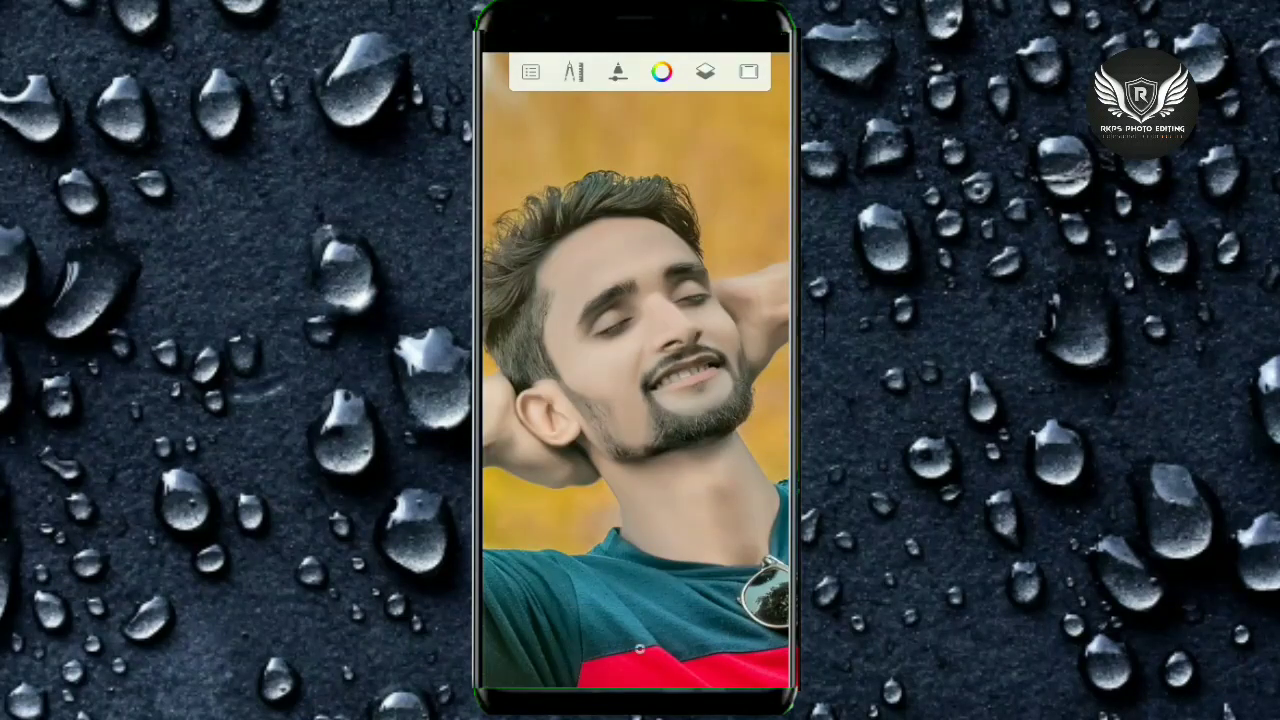
# Step: Paint short black hair strokes over the beard on the cheek, jaw and neck
pyautogui.moveTo(686, 286)
pyautogui.mouseDown()
pyautogui.moveTo(691, 320)
pyautogui.moveTo(623, 206)
pyautogui.mouseUp()
pyautogui.moveTo(640, 400)
pyautogui.mouseDown()
pyautogui.moveTo(640, 330)
pyautogui.moveTo(690, 452)
pyautogui.mouseUp()
pyautogui.moveTo(678, 385); pyautogui.dragTo(710, 500)
pyautogui.moveTo(640, 420)
pyautogui.mouseDown()
pyautogui.moveTo(597, 571)
pyautogui.moveTo(666, 411)
pyautogui.moveTo(734, 326)
pyautogui.moveTo(677, 437)
pyautogui.mouseUp()
pyautogui.moveTo(598, 340); pyautogui.dragTo(575, 485)
pyautogui.moveTo(634, 312)
pyautogui.mouseDown()
pyautogui.moveTo(595, 588)
pyautogui.moveTo(636, 394)
pyautogui.mouseUp()
pyautogui.moveTo(637, 472)
pyautogui.mouseDown()
pyautogui.moveTo(729, 566)
pyautogui.moveTo(723, 591)
pyautogui.moveTo(620, 450)
pyautogui.mouseUp()
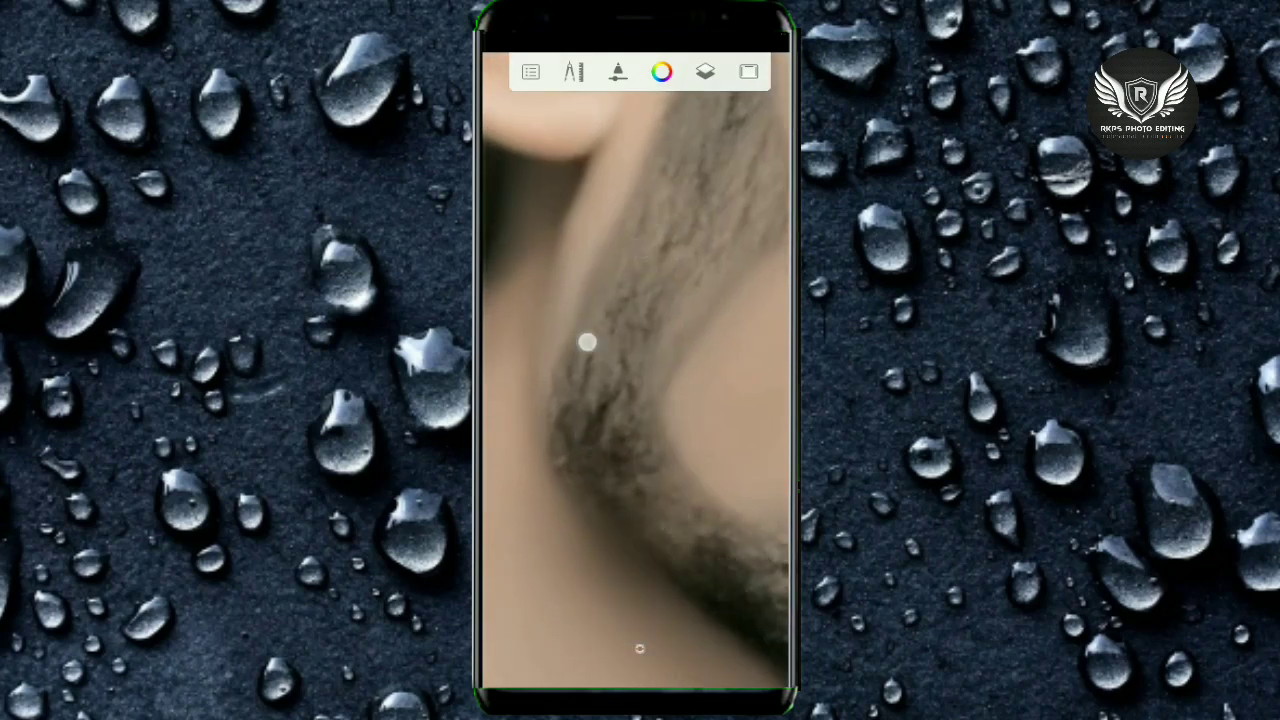
# Step: Zoom in and out repeatedly to check the darkened, fuller beard
pyautogui.scroll(-5, 663, 363)
pyautogui.scroll(-3, 663, 363)
pyautogui.scroll(-1, 700, 405)
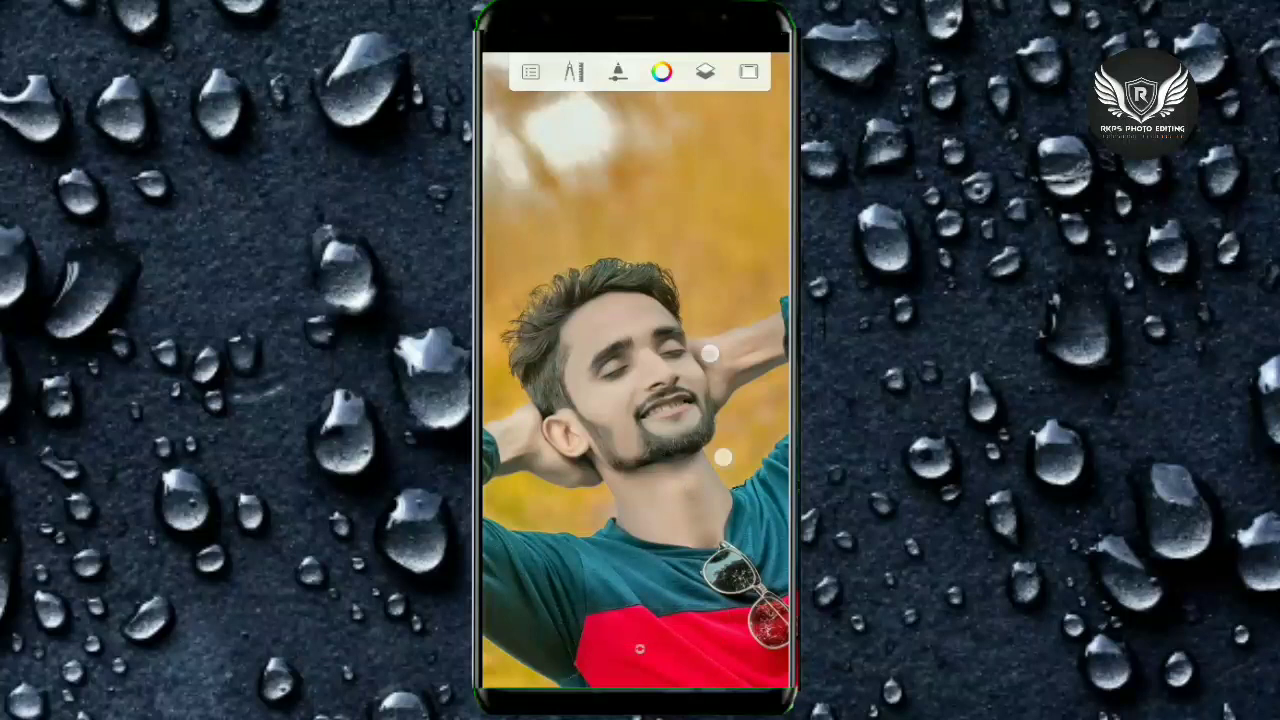
pyautogui.scroll(3, 708, 400)
pyautogui.scroll(5, 690, 380)
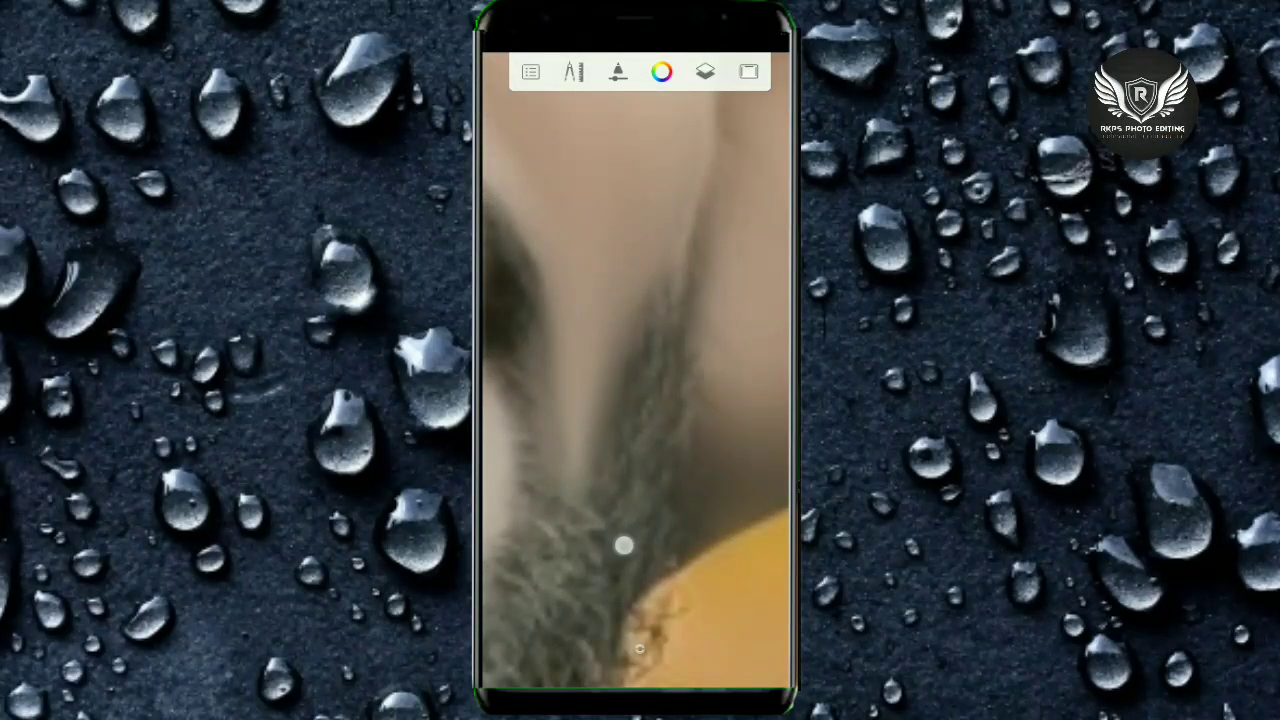
pyautogui.scroll(-5, 691, 352)
pyautogui.scroll(-2, 700, 370)
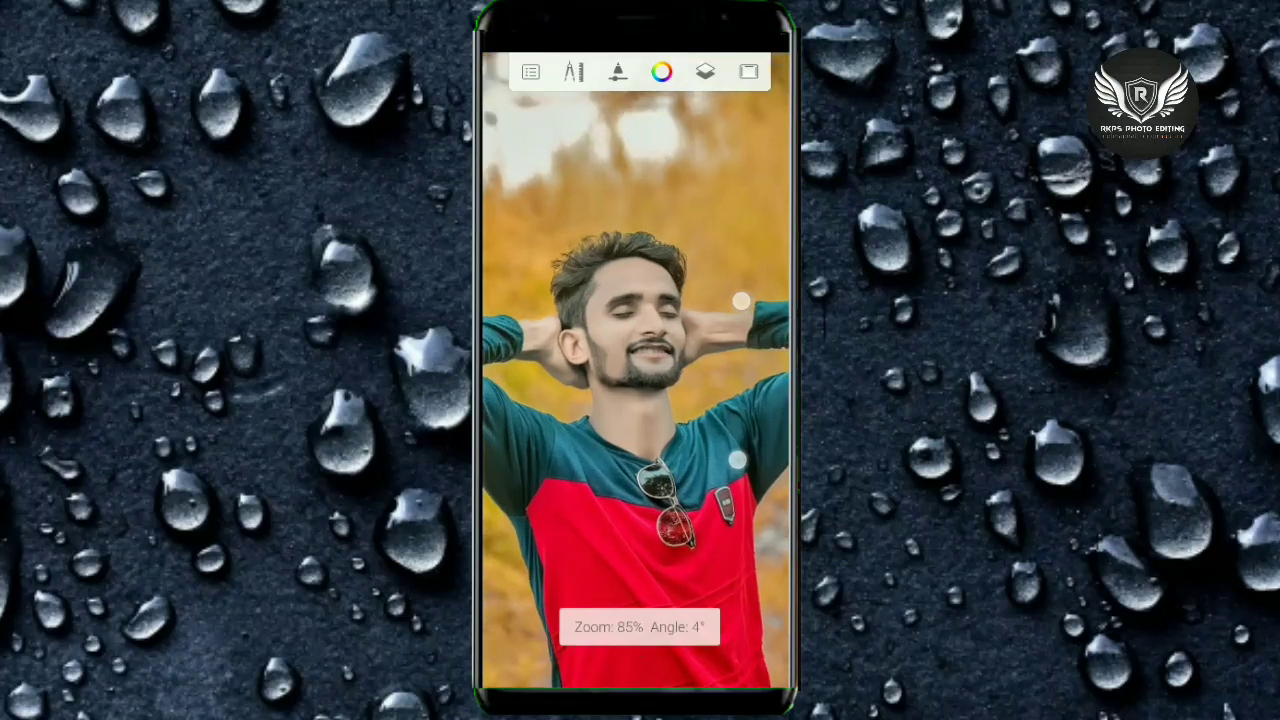
pyautogui.scroll(5, 735, 420)
pyautogui.scroll(3, 720, 288)
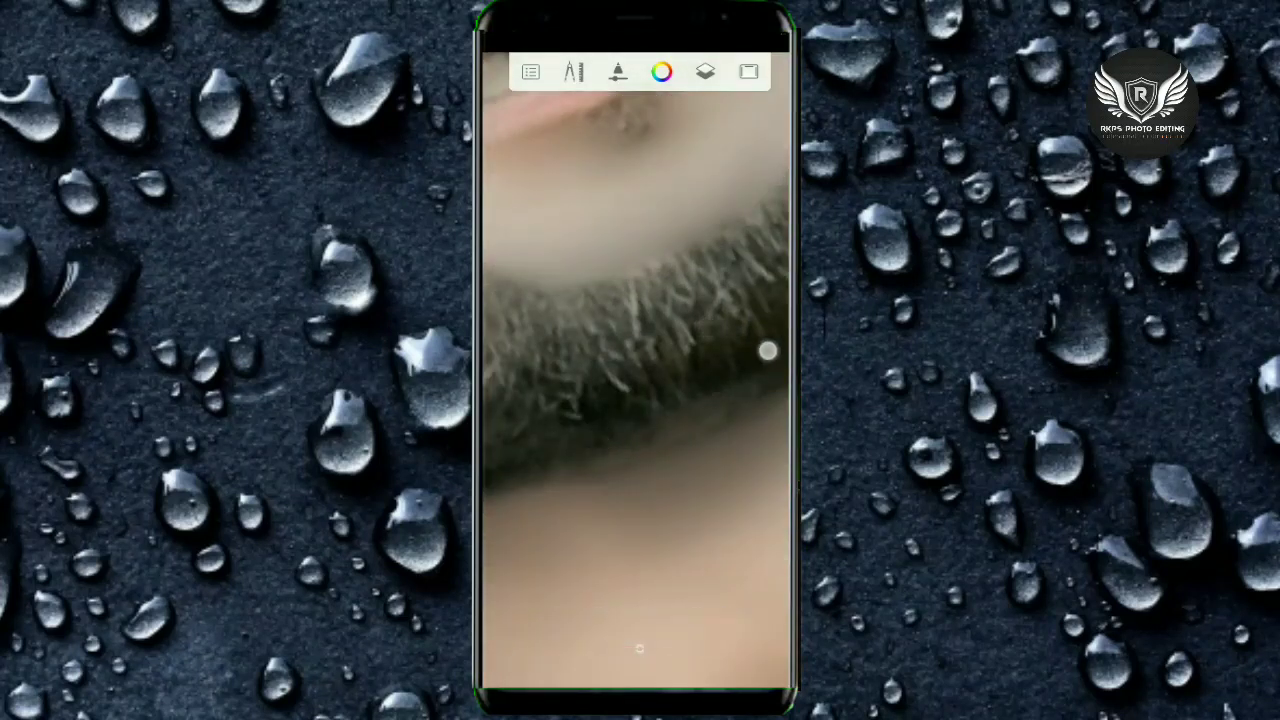
pyautogui.scroll(-3, 766, 349)
pyautogui.scroll(-2, 694, 457)
pyautogui.scroll(-3, 636, 370)
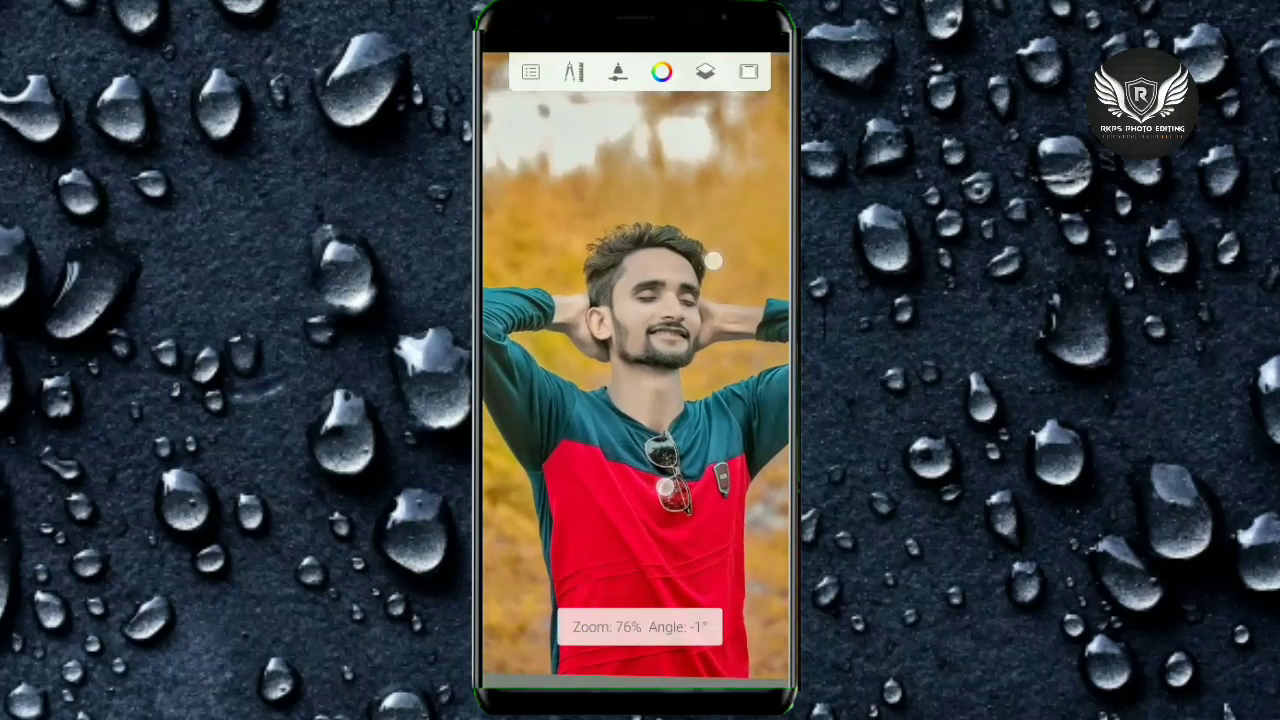
# Step: Add a new empty layer for the lips and choose the colour and brush
pyautogui.click(705, 71)
pyautogui.click(760, 213)
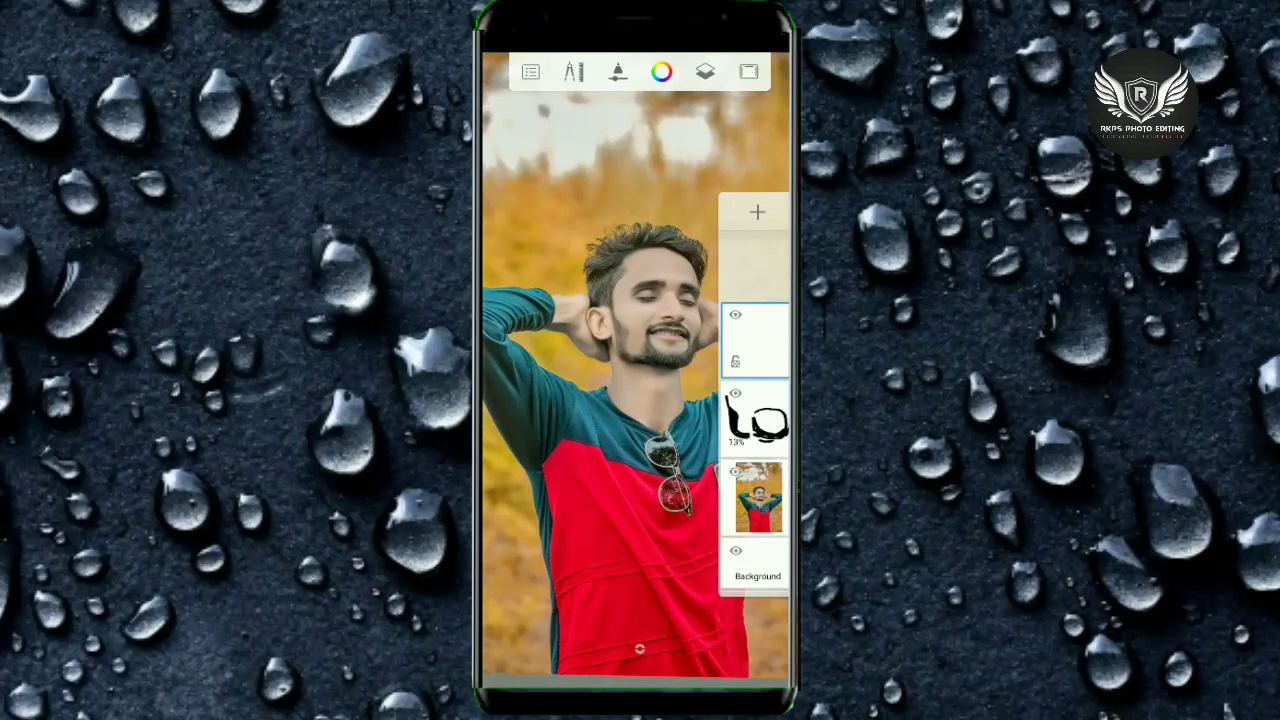
pyautogui.click(661, 71)
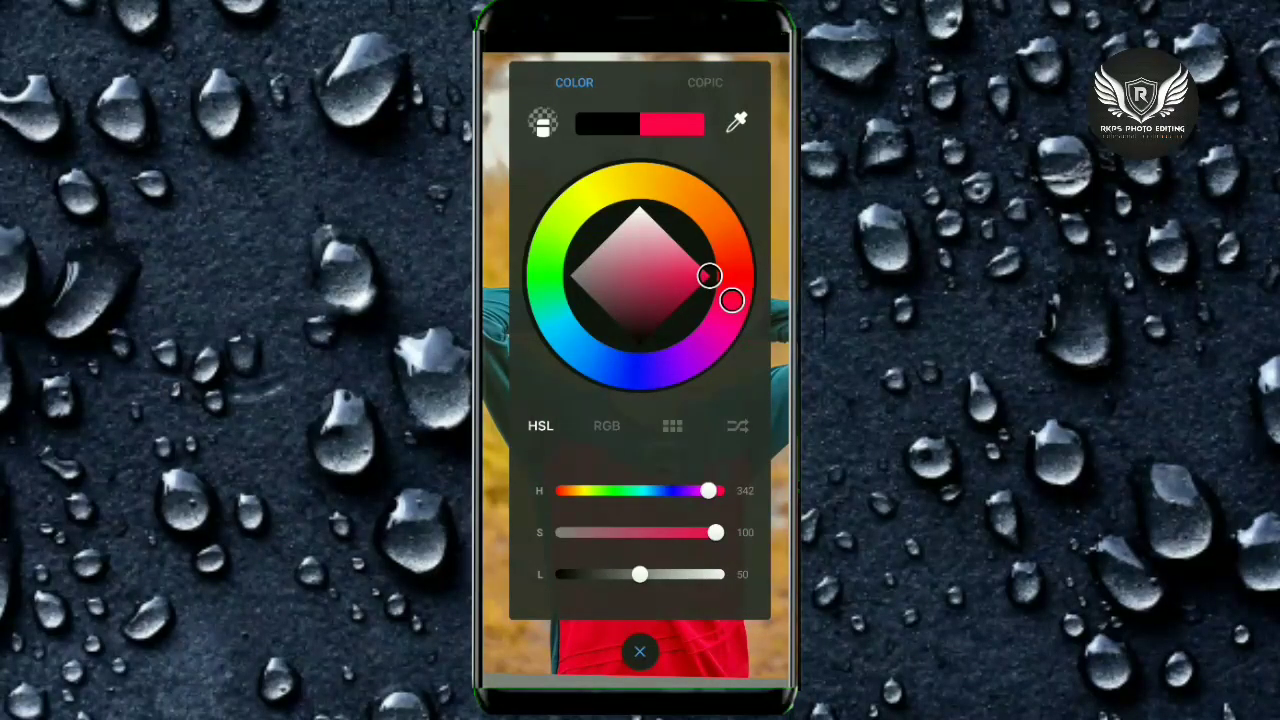
pyautogui.click(640, 652)
pyautogui.click(573, 71)
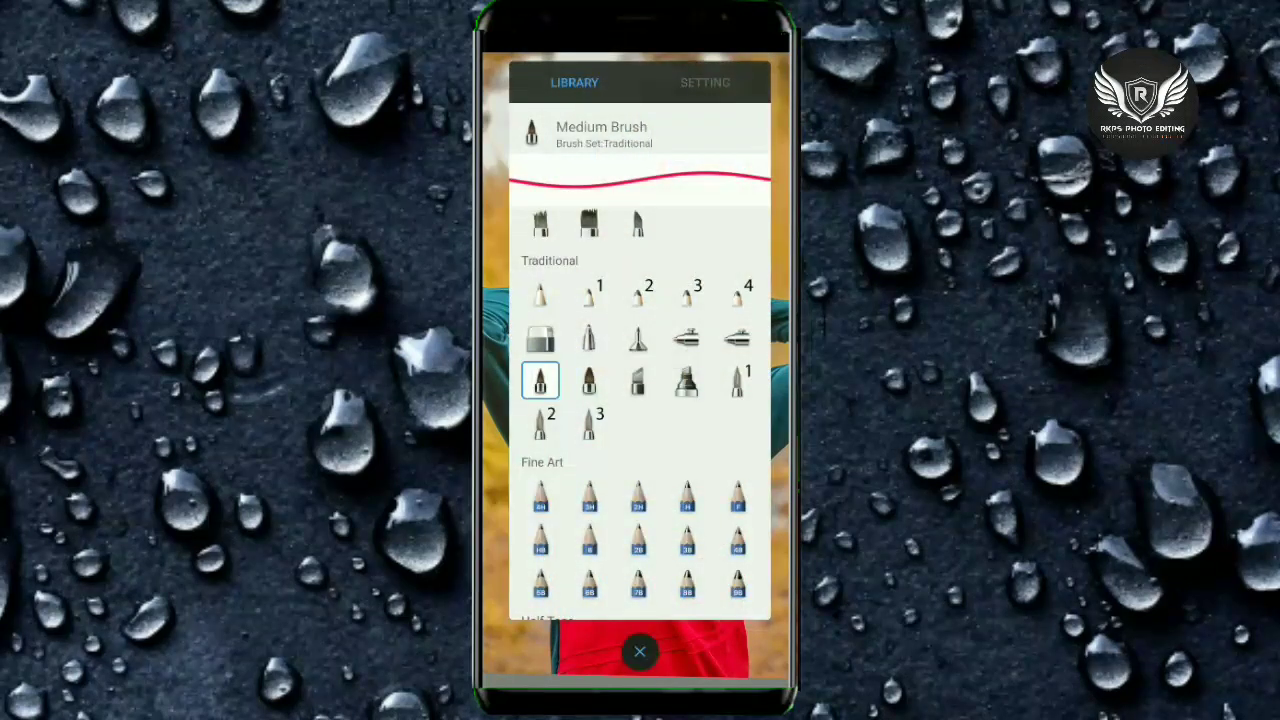
pyautogui.click(640, 652)
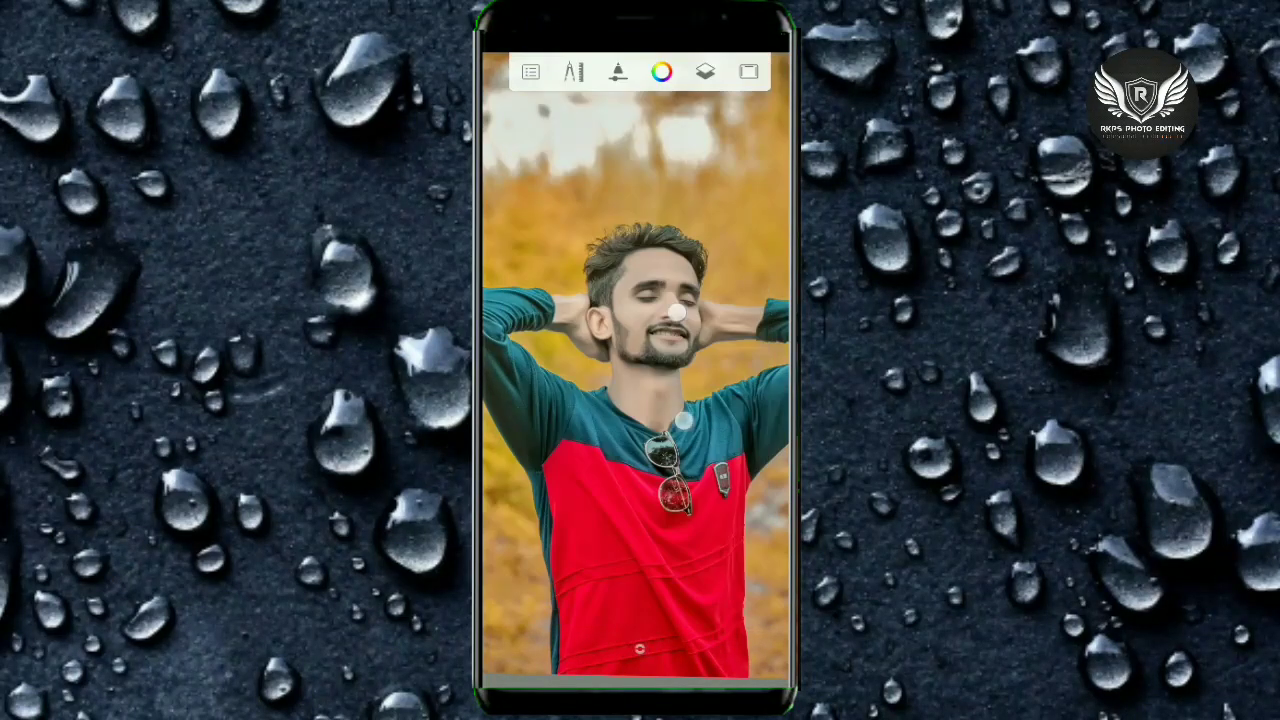
# Step: Zoom in on the mouth, resize the brush and paint colour over the lips
pyautogui.scroll(5, 678, 366)
pyautogui.scroll(5, 678, 366)
pyautogui.scroll(5, 678, 366)
pyautogui.moveTo(640, 405)
pyautogui.mouseDown()
pyautogui.moveTo(591, 351)
pyautogui.moveTo(523, 374)
pyautogui.mouseUp()
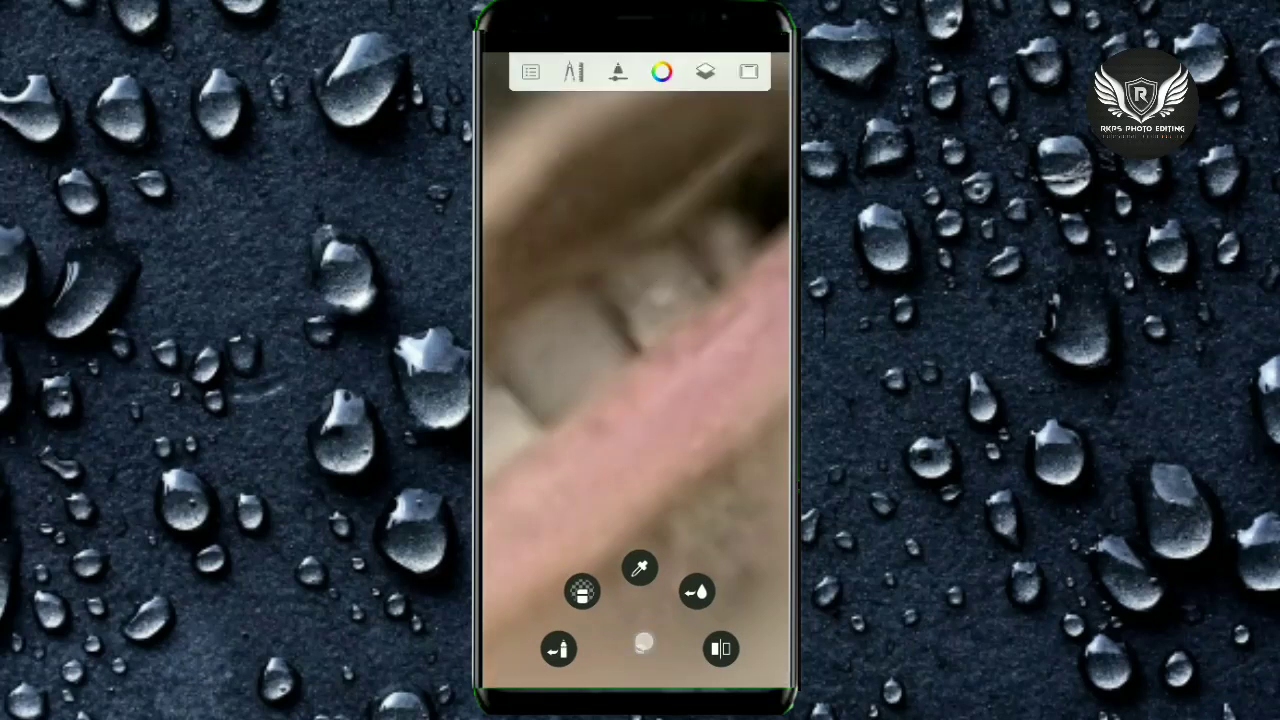
pyautogui.moveTo(723, 334)
pyautogui.mouseDown()
pyautogui.moveTo(554, 474)
pyautogui.moveTo(560, 443)
pyautogui.moveTo(599, 474)
pyautogui.moveTo(643, 480)
pyautogui.moveTo(771, 380)
pyautogui.mouseUp()
pyautogui.scroll(3, 636, 370)
# Step: Lower the lip layer's opacity to fade the red into a pink tint
pyautogui.click(705, 71)
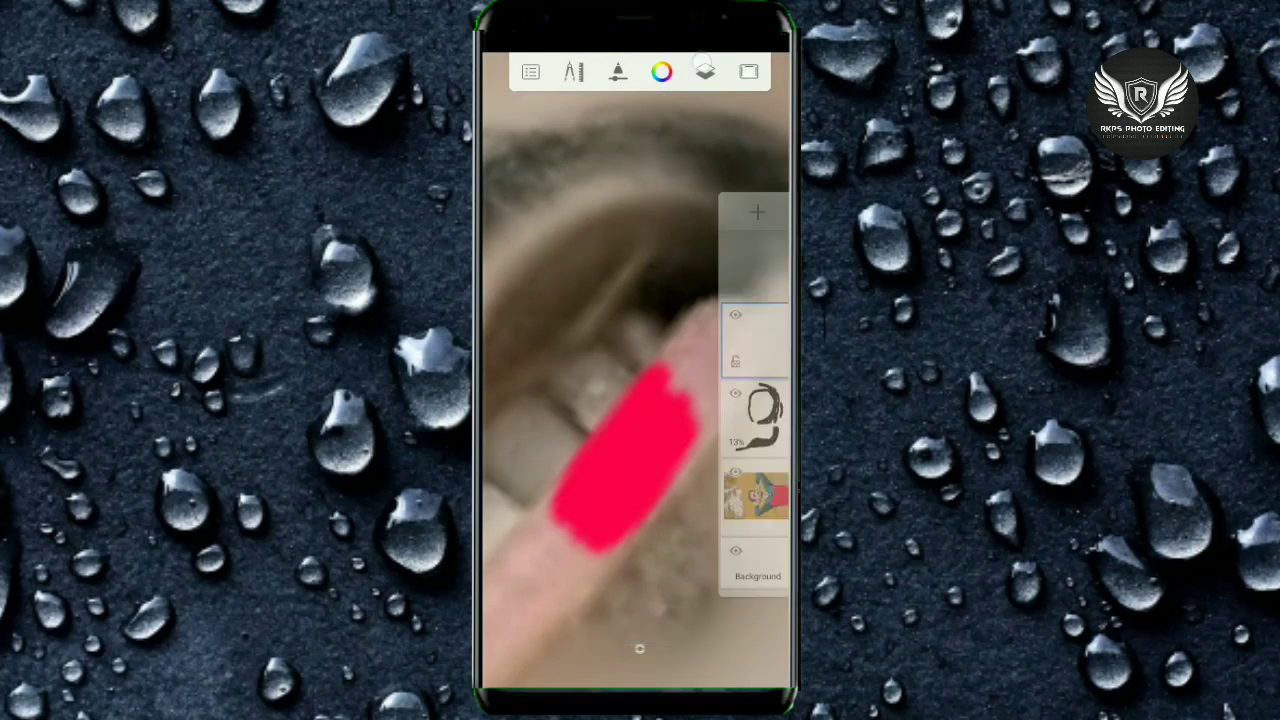
pyautogui.moveTo(651, 366); pyautogui.dragTo(568, 398)
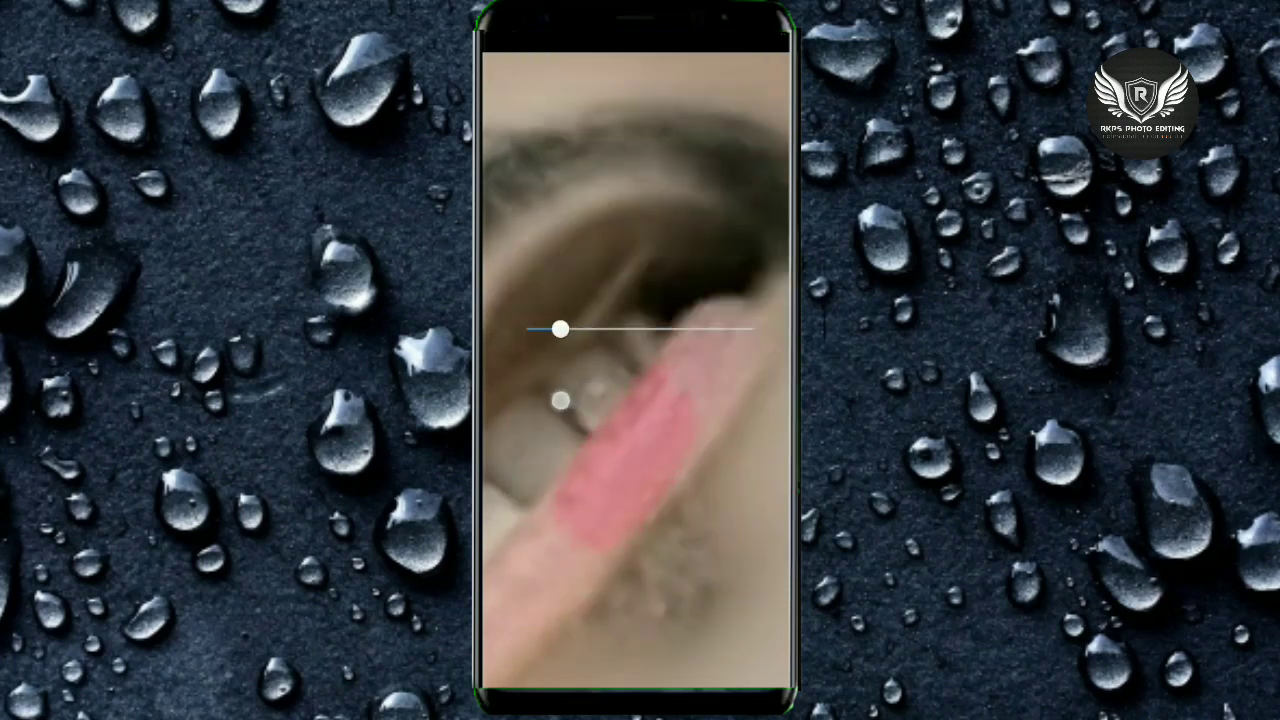
pyautogui.click(640, 651)
pyautogui.click(629, 371)
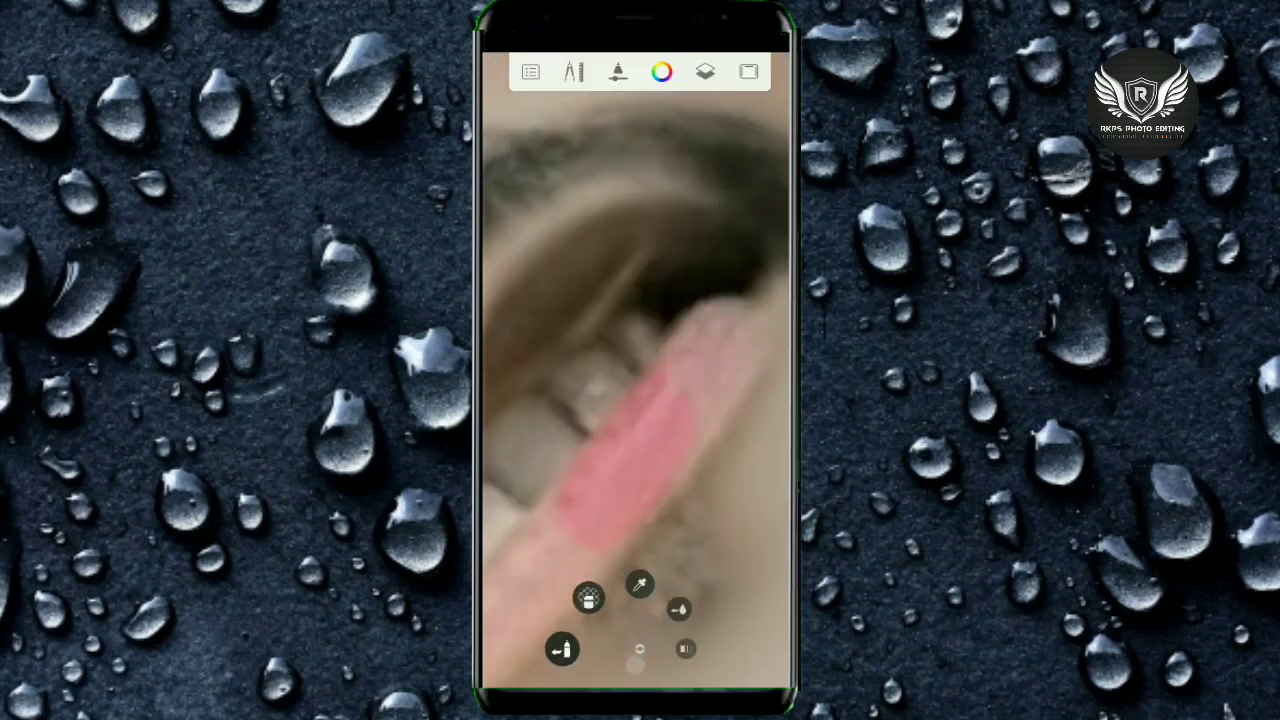
pyautogui.scroll(2, 660, 450)
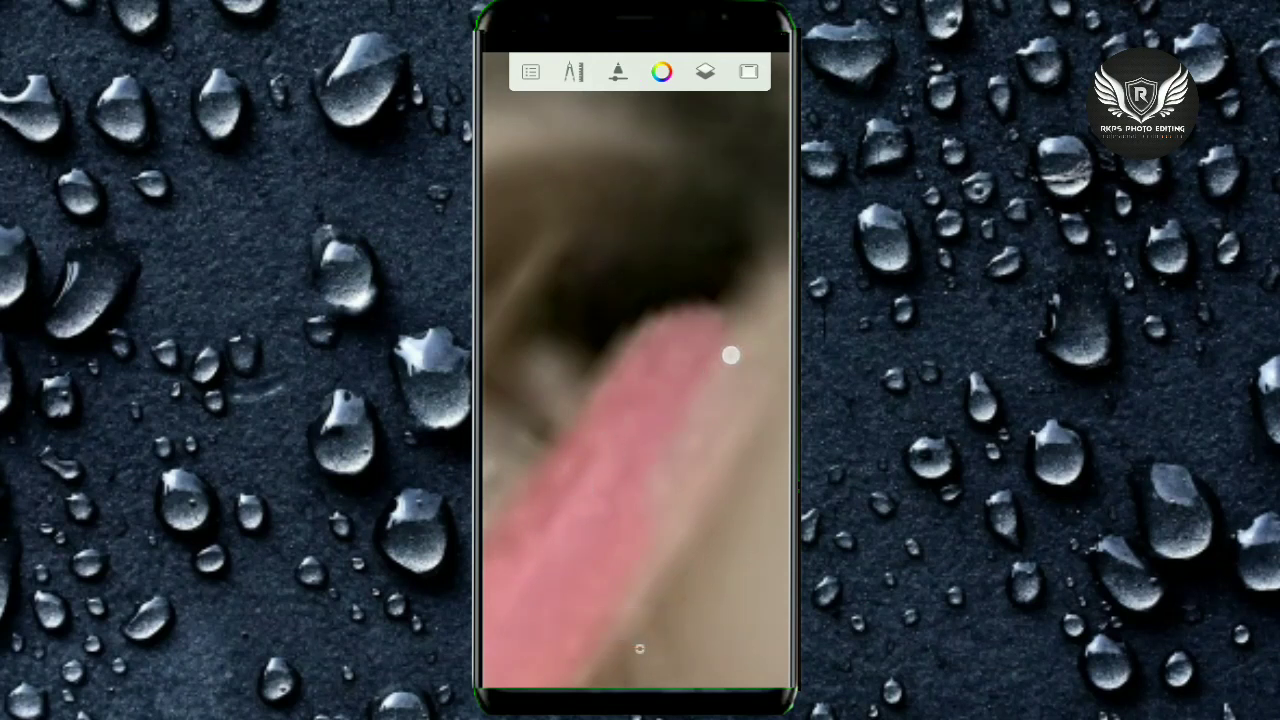
# Step: Pan around the lips and zoom out to view the whole face
pyautogui.moveTo(731, 355)
pyautogui.mouseDown()
pyautogui.moveTo(755, 296)
pyautogui.moveTo(697, 366)
pyautogui.moveTo(647, 570)
pyautogui.moveTo(549, 555)
pyautogui.mouseUp()
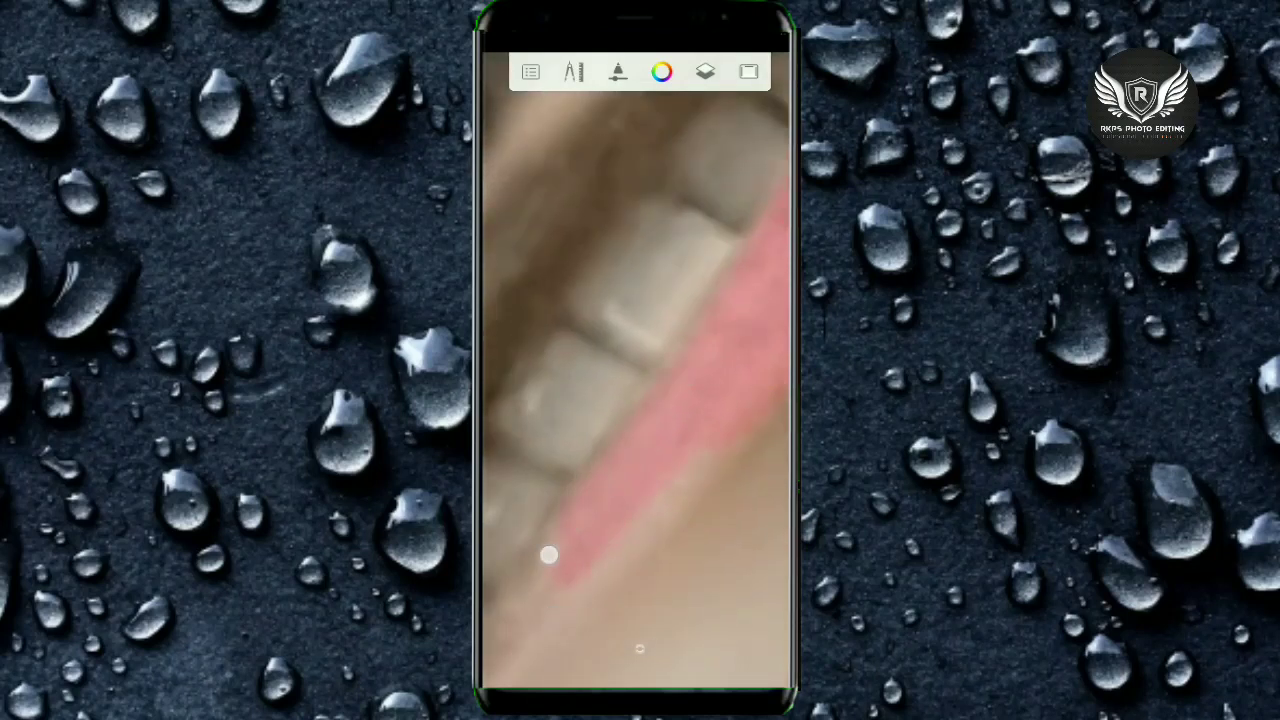
pyautogui.moveTo(726, 411); pyautogui.dragTo(559, 557)
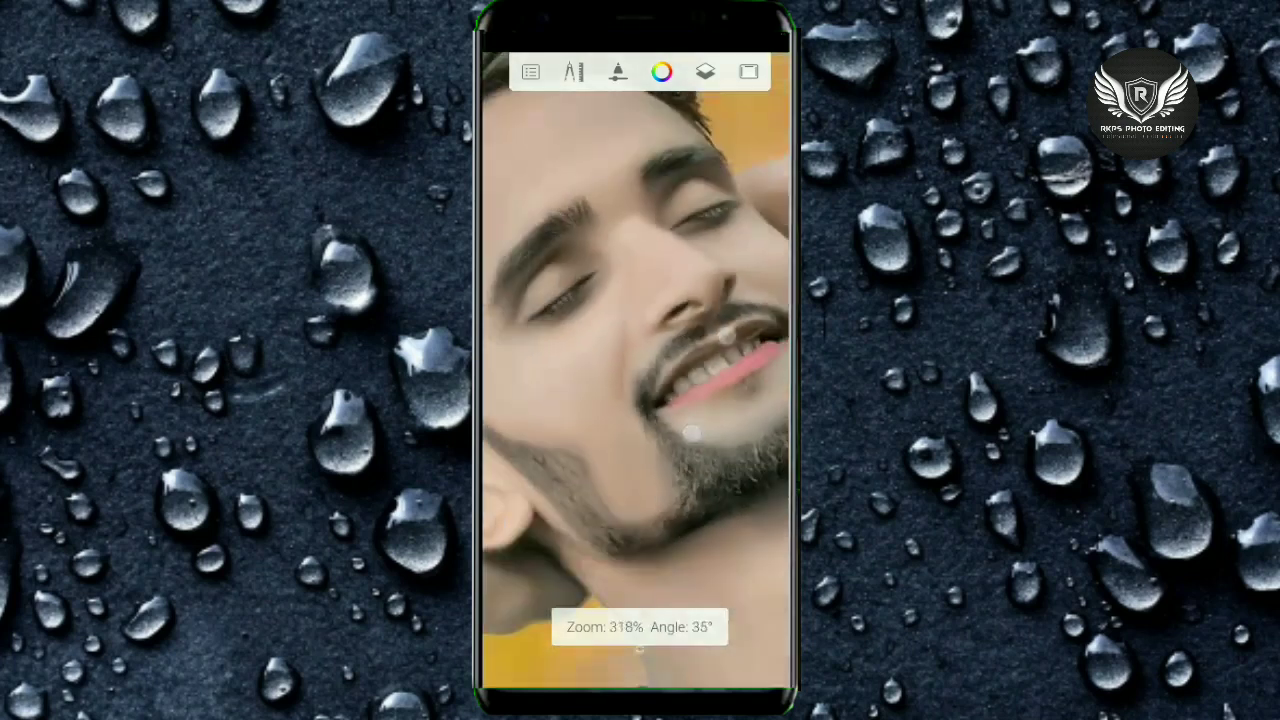
pyautogui.moveTo(641, 502)
pyautogui.mouseDown()
pyautogui.moveTo(690, 268)
pyautogui.moveTo(646, 480)
pyautogui.mouseUp()
pyautogui.moveTo(617, 549)
pyautogui.mouseDown()
pyautogui.moveTo(697, 434)
pyautogui.moveTo(681, 428)
pyautogui.moveTo(722, 438)
pyautogui.mouseUp()
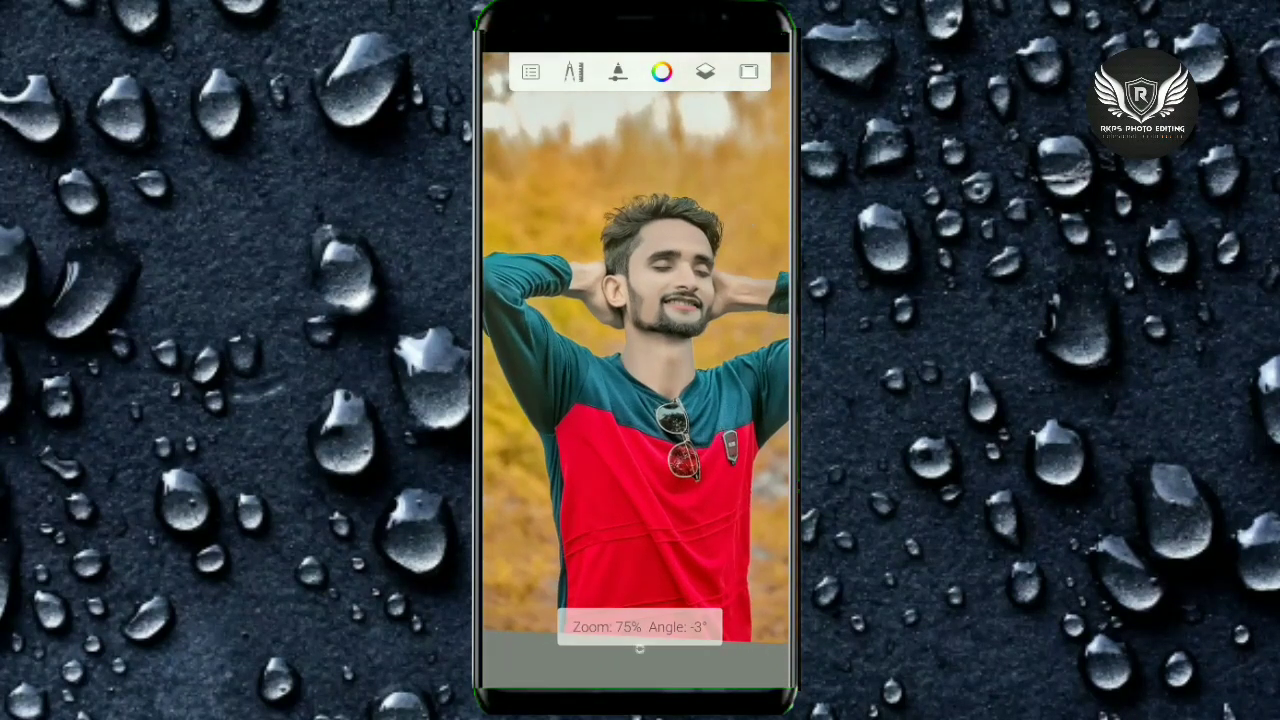
# Step: Slightly lower the top lip layer's opacity and fit the whole photo in view
pyautogui.click(705, 71)
pyautogui.click(757, 337)
pyautogui.moveTo(560, 329); pyautogui.dragTo(537, 329)
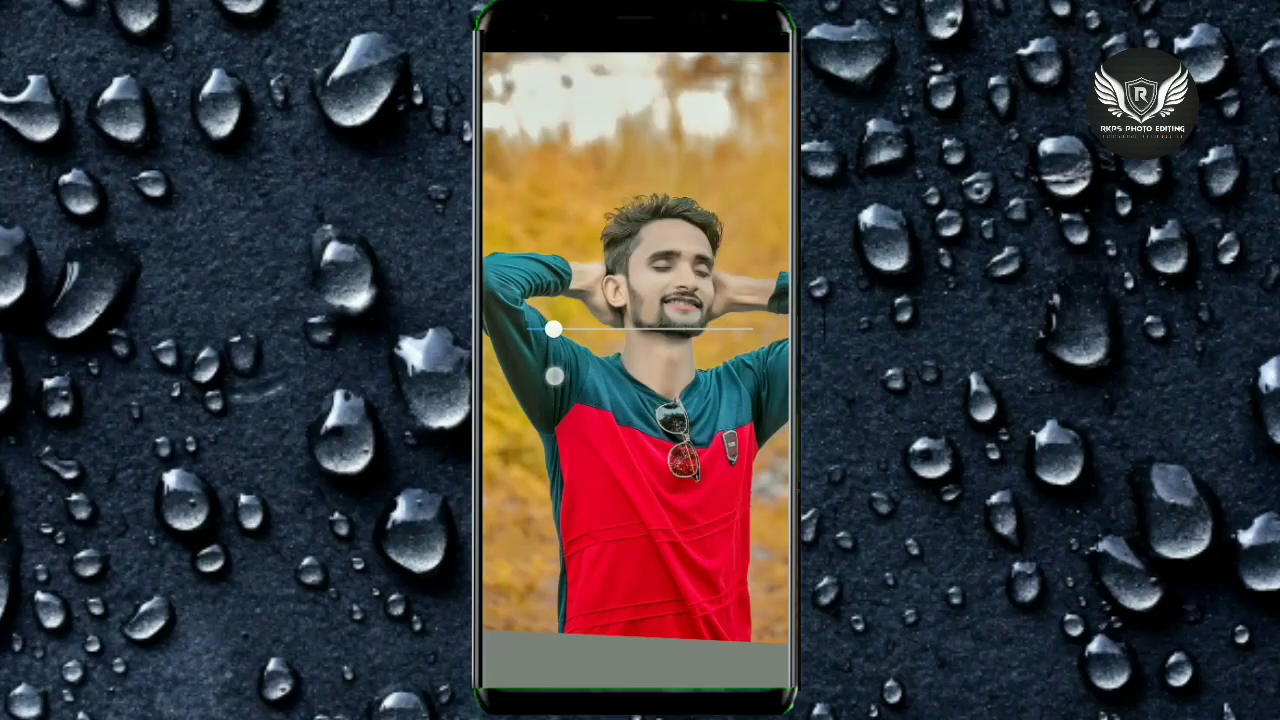
pyautogui.click(640, 650)
pyautogui.click(705, 71)
pyautogui.moveTo(640, 300)
pyautogui.mouseDown()
pyautogui.moveTo(653, 215)
pyautogui.moveTo(654, 243)
pyautogui.mouseUp()
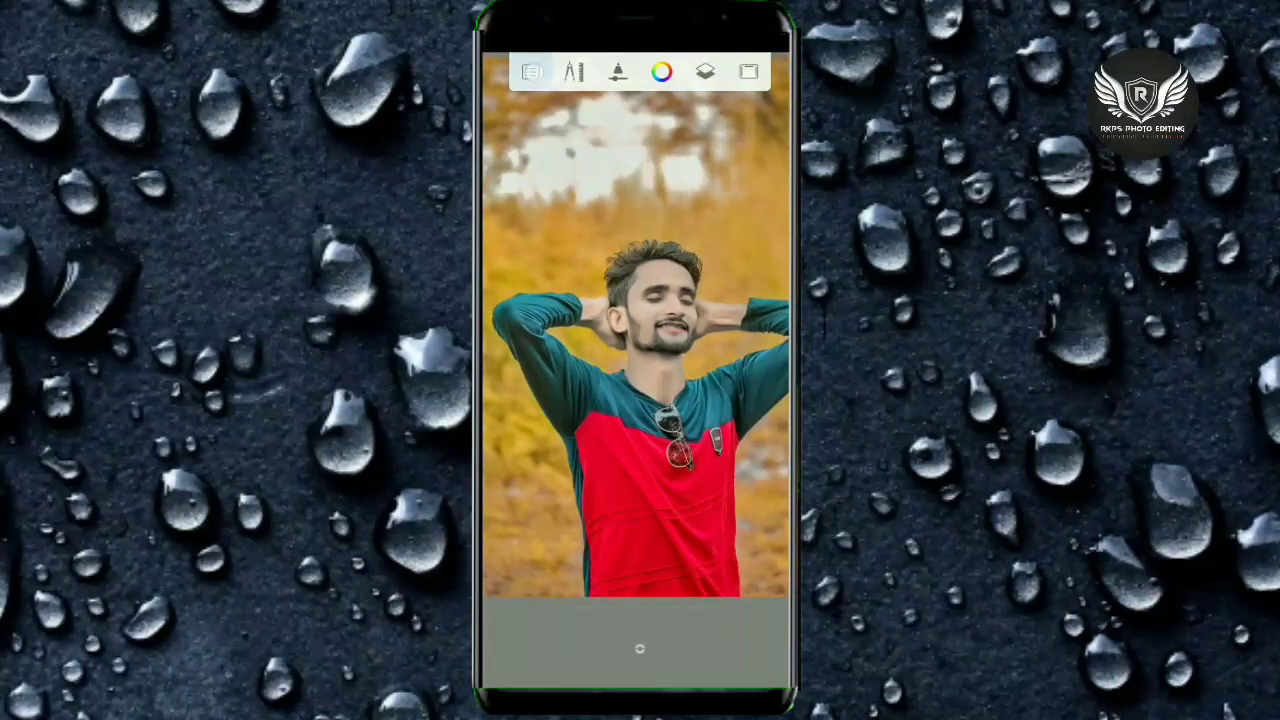
# Step: Share the image to another app via Menu > Share > Others
pyautogui.click(531, 71)
pyautogui.click(590, 410)
pyautogui.click(629, 366)
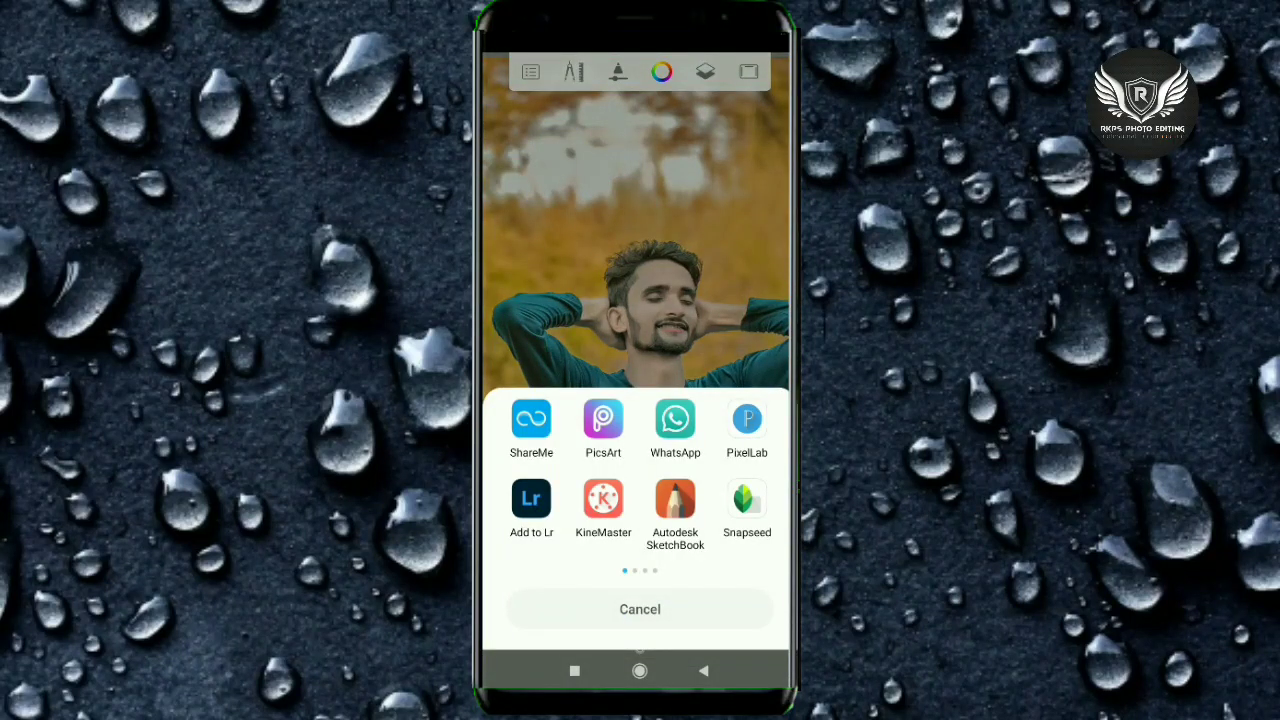
# Step: Import the portrait into Lightroom with Add to Lr and open it from All Photos
pyautogui.click(531, 505)
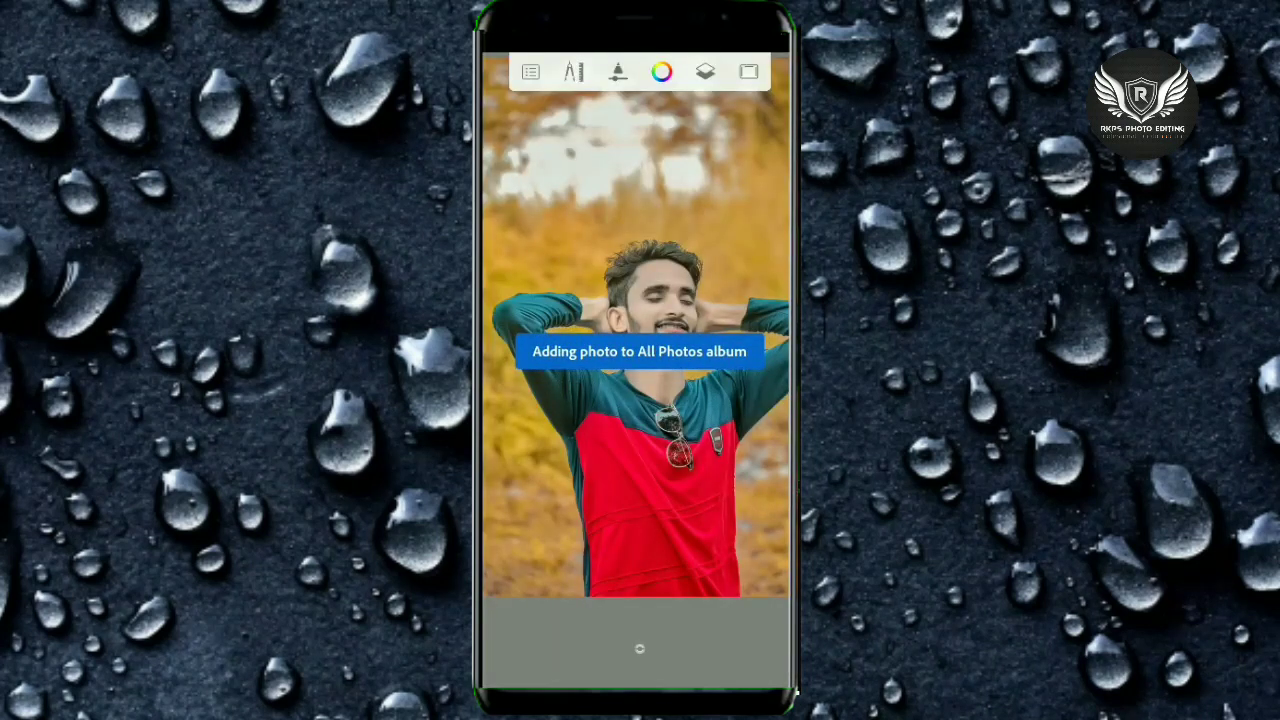
pyautogui.click(594, 123)
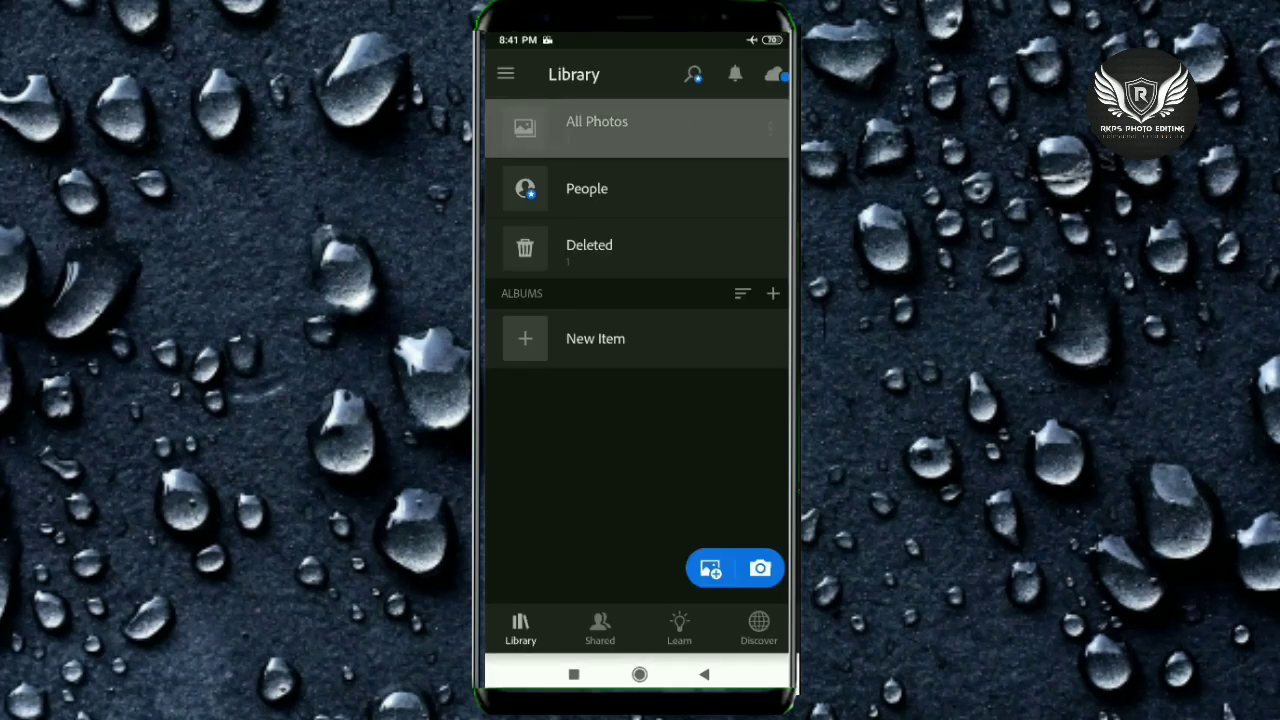
pyautogui.click(530, 182)
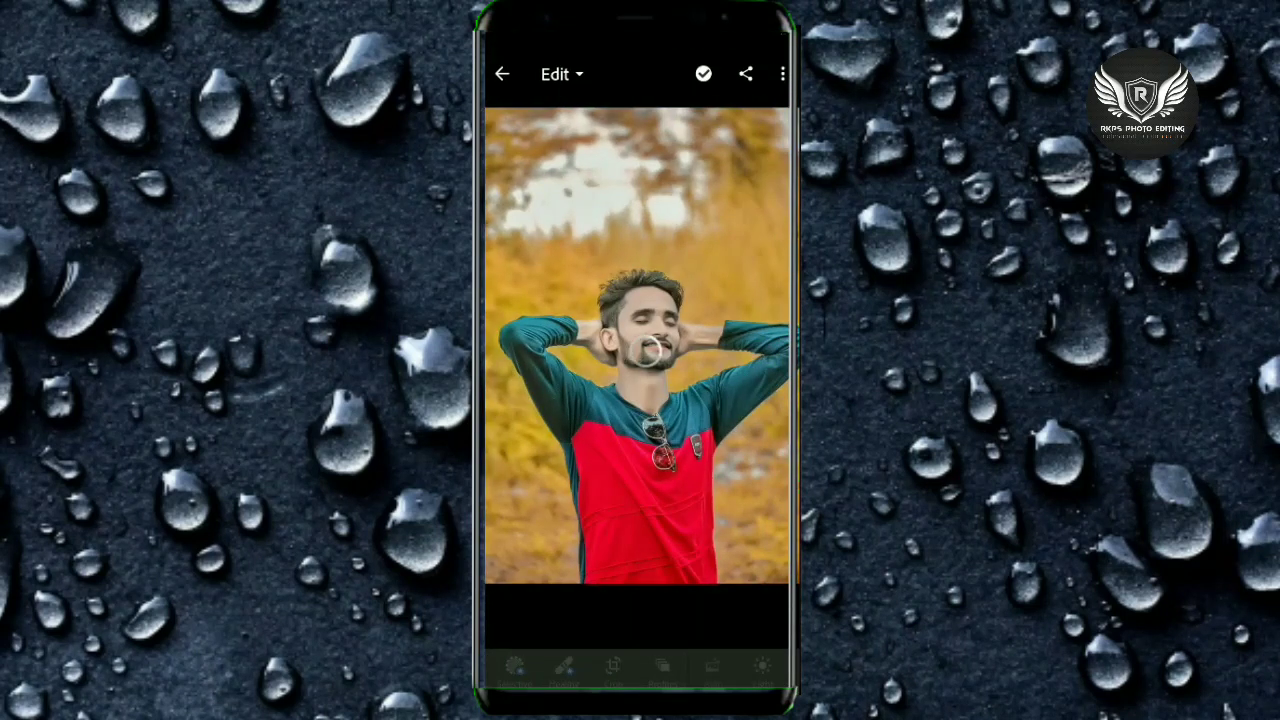
# Step: Apply Auto correction, keeping Exposure -0.09EV with Highlights back at 0
pyautogui.click(712, 670)
pyautogui.moveTo(660, 678); pyautogui.dragTo(560, 678)
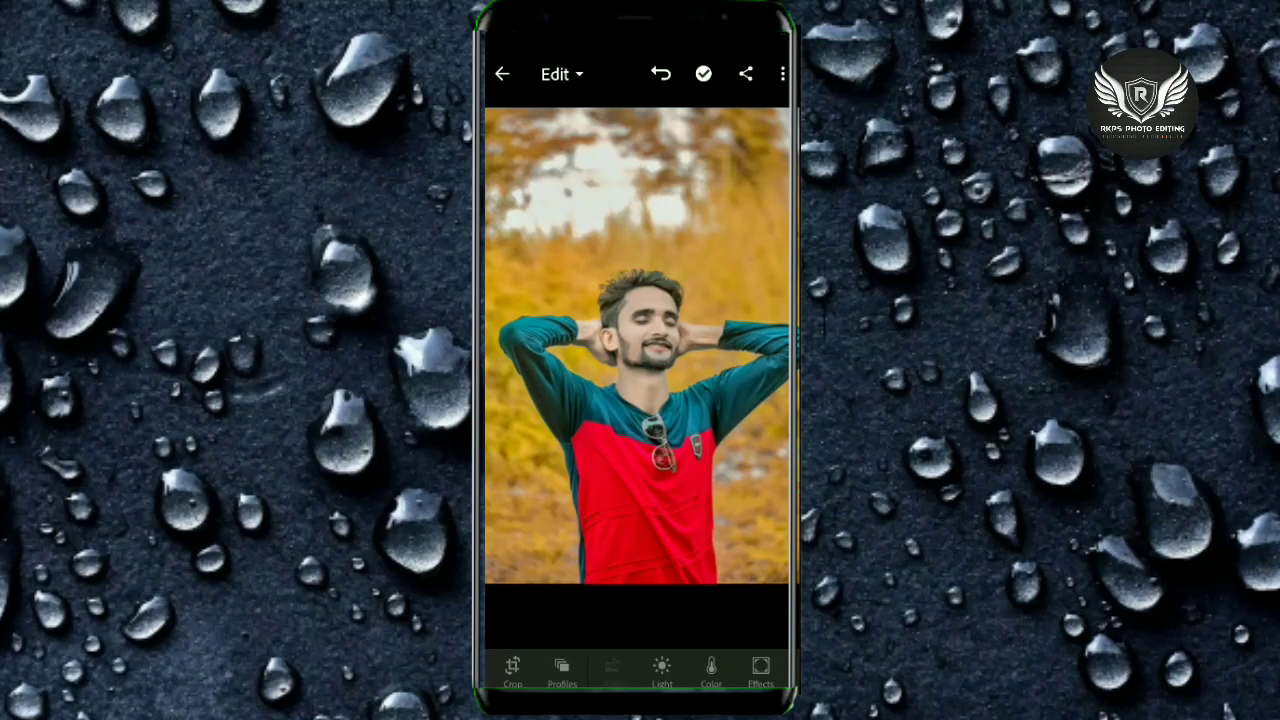
pyautogui.click(661, 667)
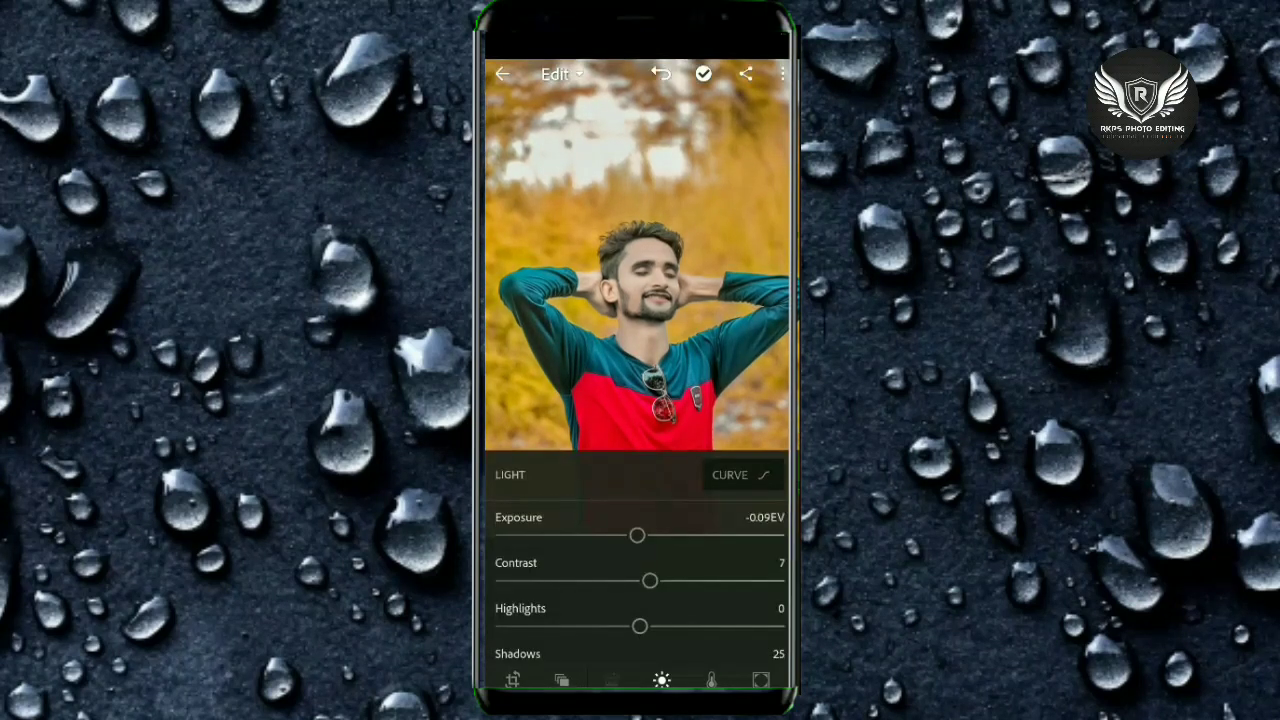
pyautogui.moveTo(731, 628); pyautogui.dragTo(595, 630)
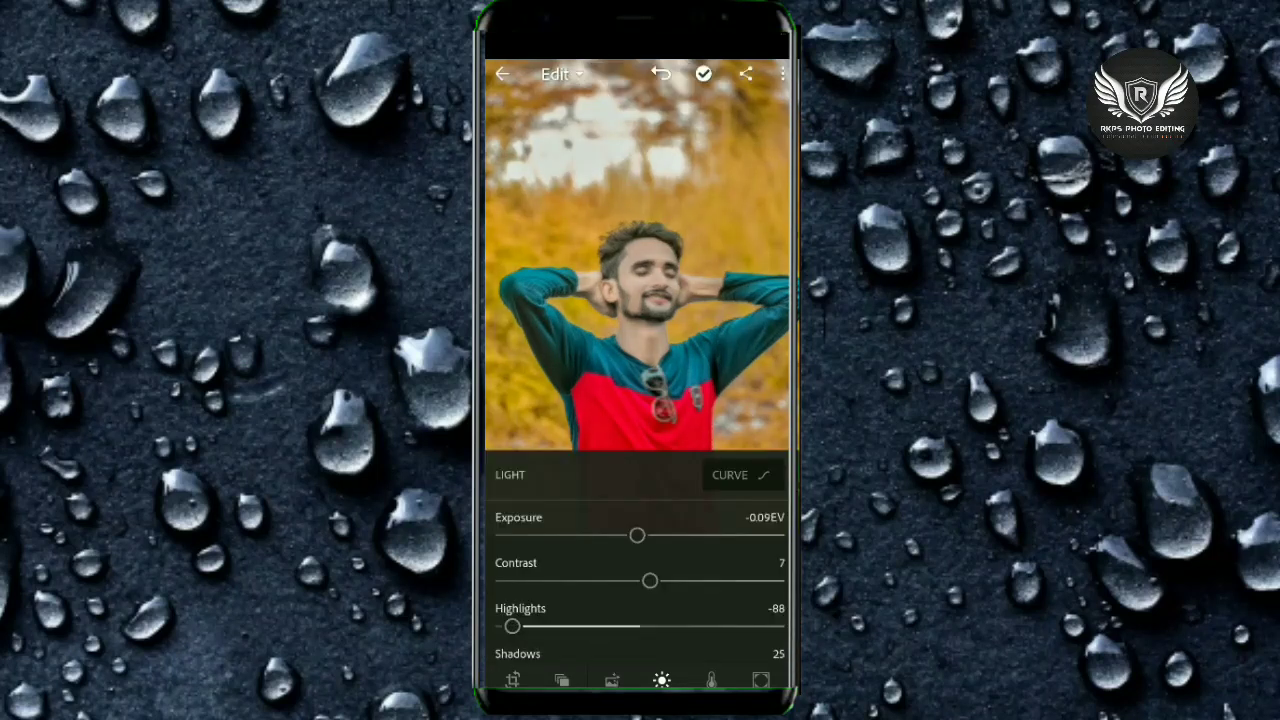
pyautogui.click(661, 74)
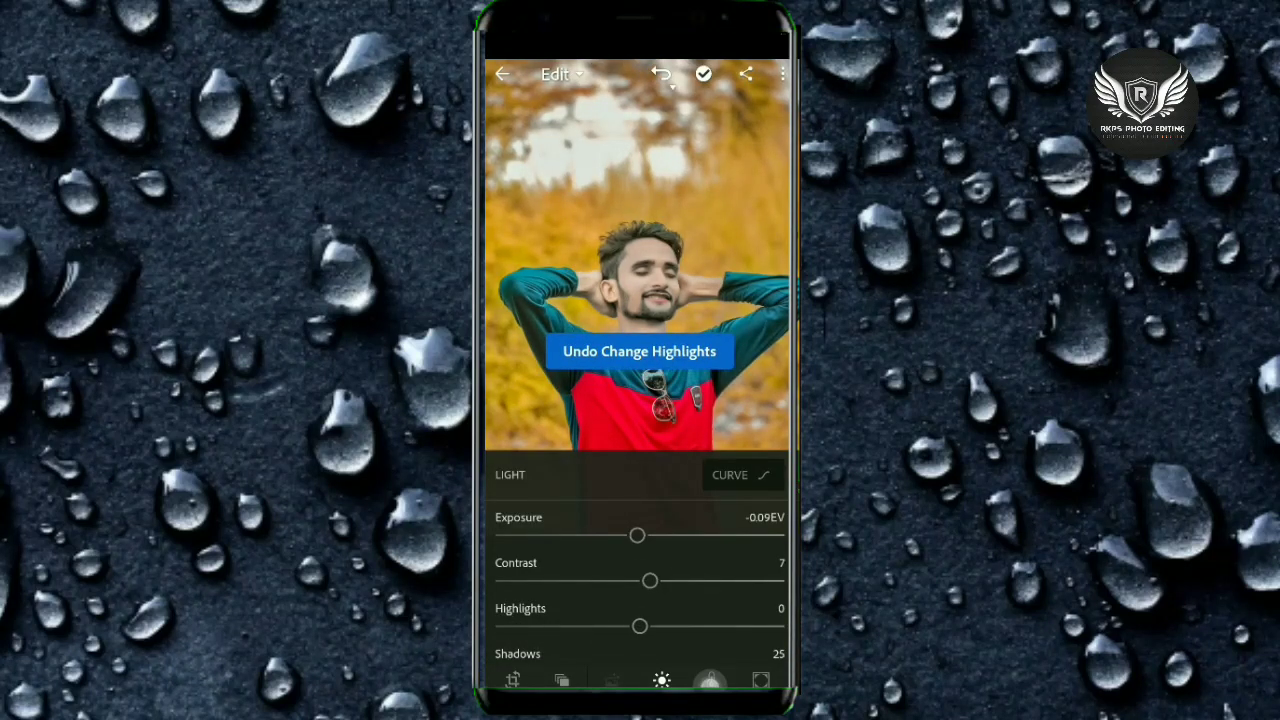
pyautogui.click(710, 680)
# Step: In Color Mix, adjust green hue and saturation and set yellow Hue and Saturation to -100
pyautogui.click(745, 475)
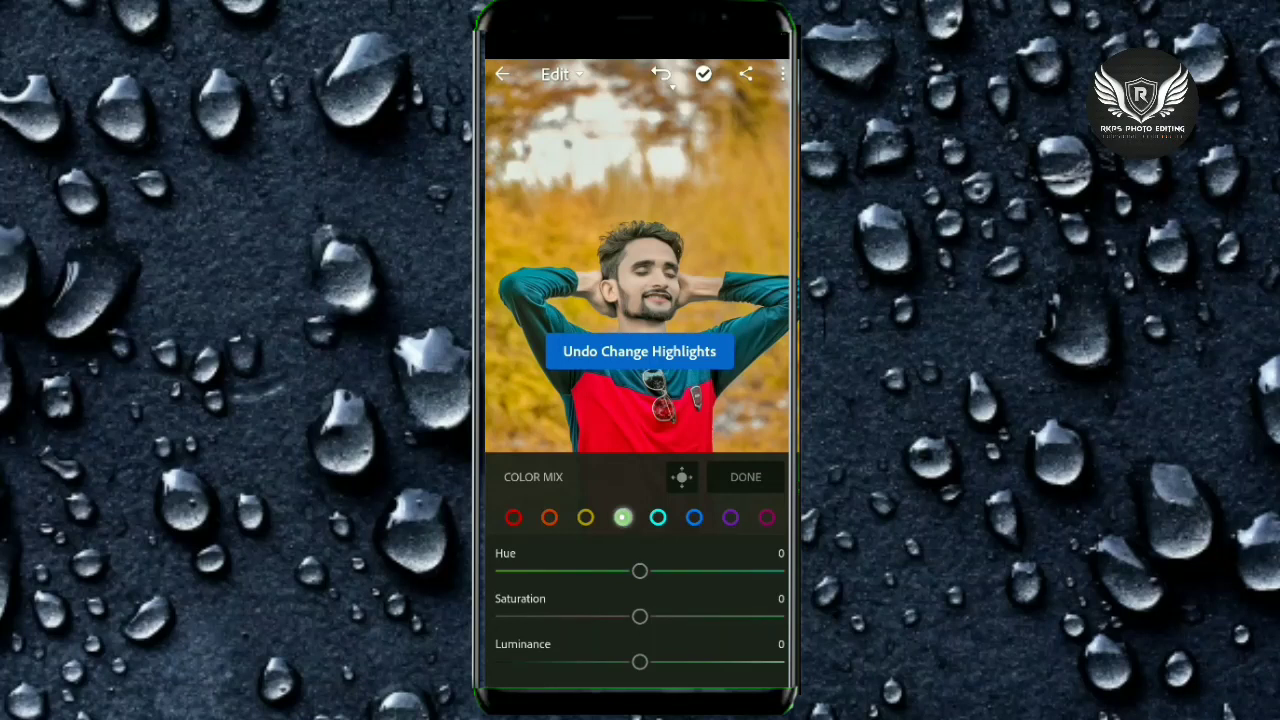
pyautogui.moveTo(720, 578); pyautogui.dragTo(500, 571)
pyautogui.moveTo(640, 616); pyautogui.dragTo(779, 616)
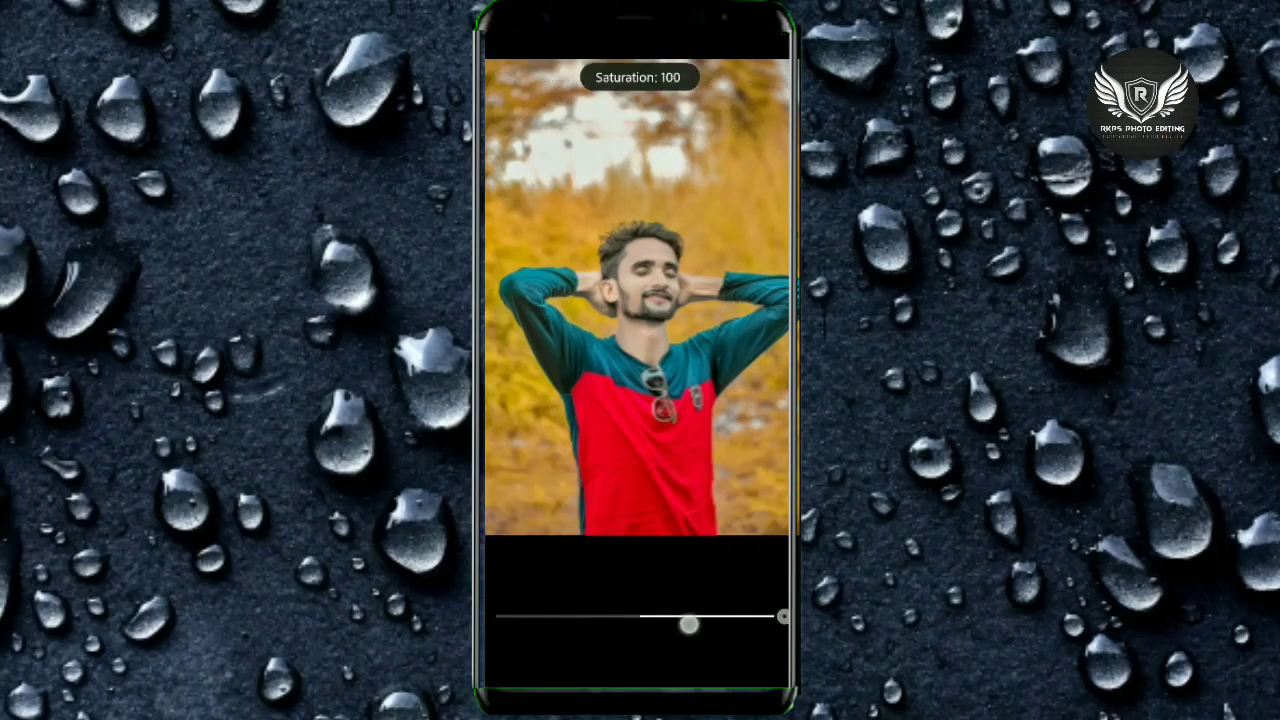
pyautogui.click(588, 517)
pyautogui.moveTo(640, 571); pyautogui.dragTo(495, 571)
pyautogui.moveTo(745, 616); pyautogui.dragTo(495, 616)
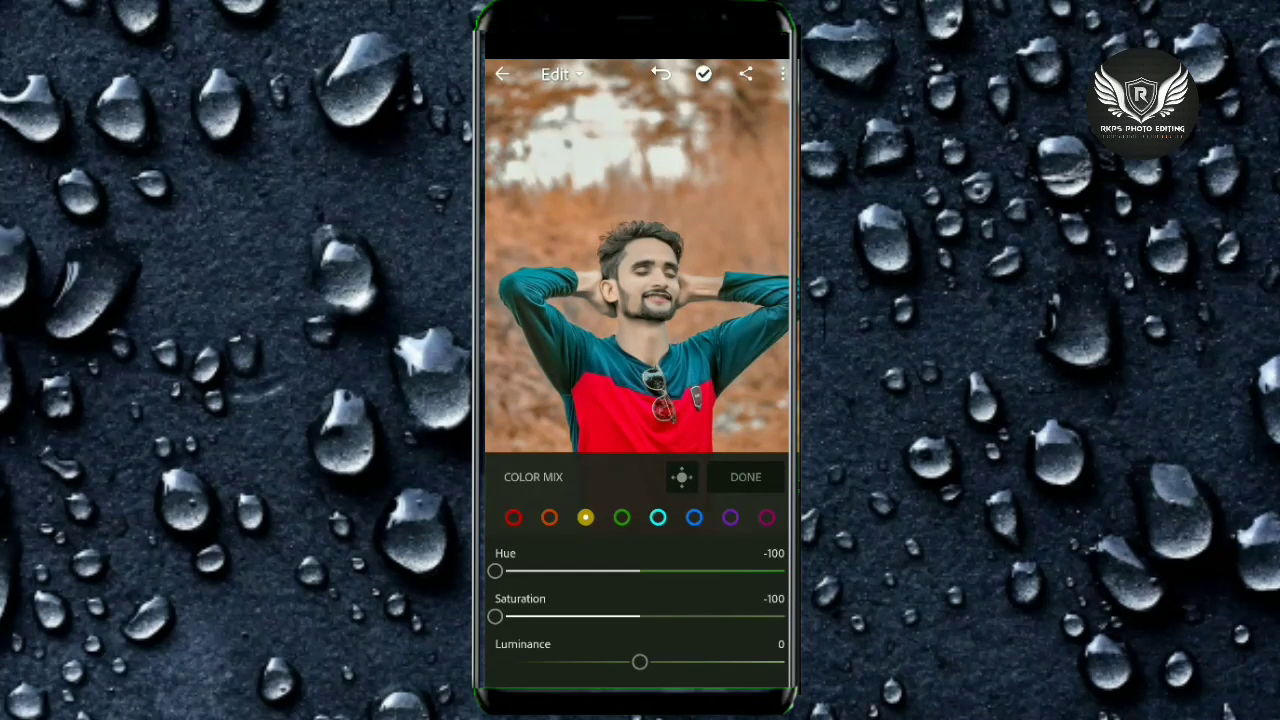
# Step: Tweak orange tones: lower saturation, luminance around 30, and a slight hue shift
pyautogui.click(549, 517)
pyautogui.moveTo(713, 614); pyautogui.dragTo(681, 614)
pyautogui.moveTo(603, 662); pyautogui.dragTo(645, 662)
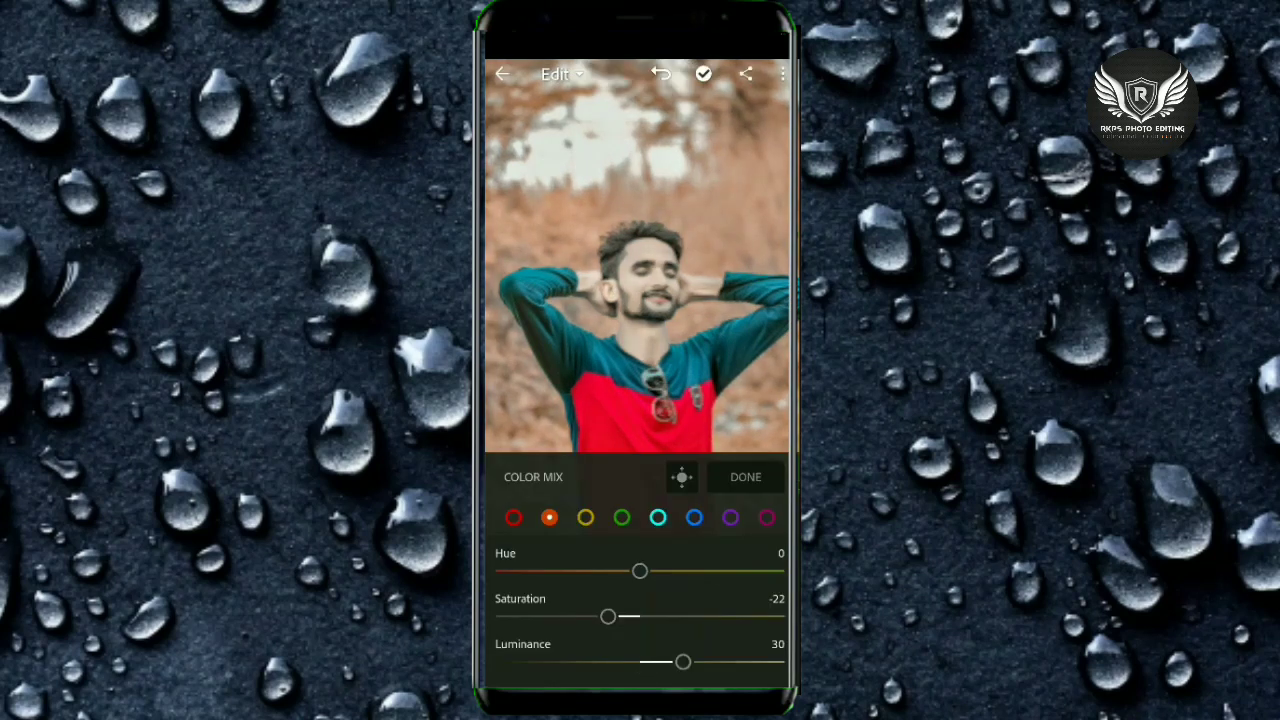
pyautogui.moveTo(681, 616); pyautogui.dragTo(700, 614)
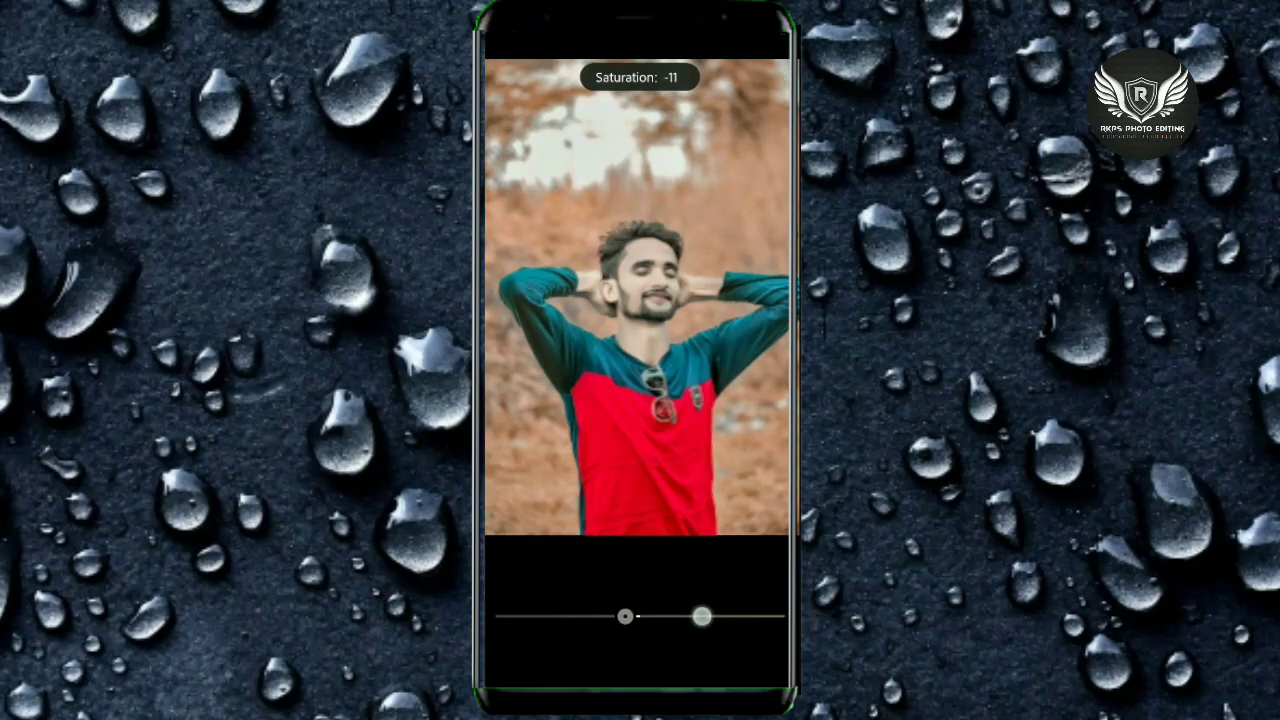
pyautogui.moveTo(664, 657); pyautogui.dragTo(649, 658)
pyautogui.moveTo(675, 572)
pyautogui.mouseDown()
pyautogui.moveTo(692, 575)
pyautogui.moveTo(681, 578)
pyautogui.mouseUp()
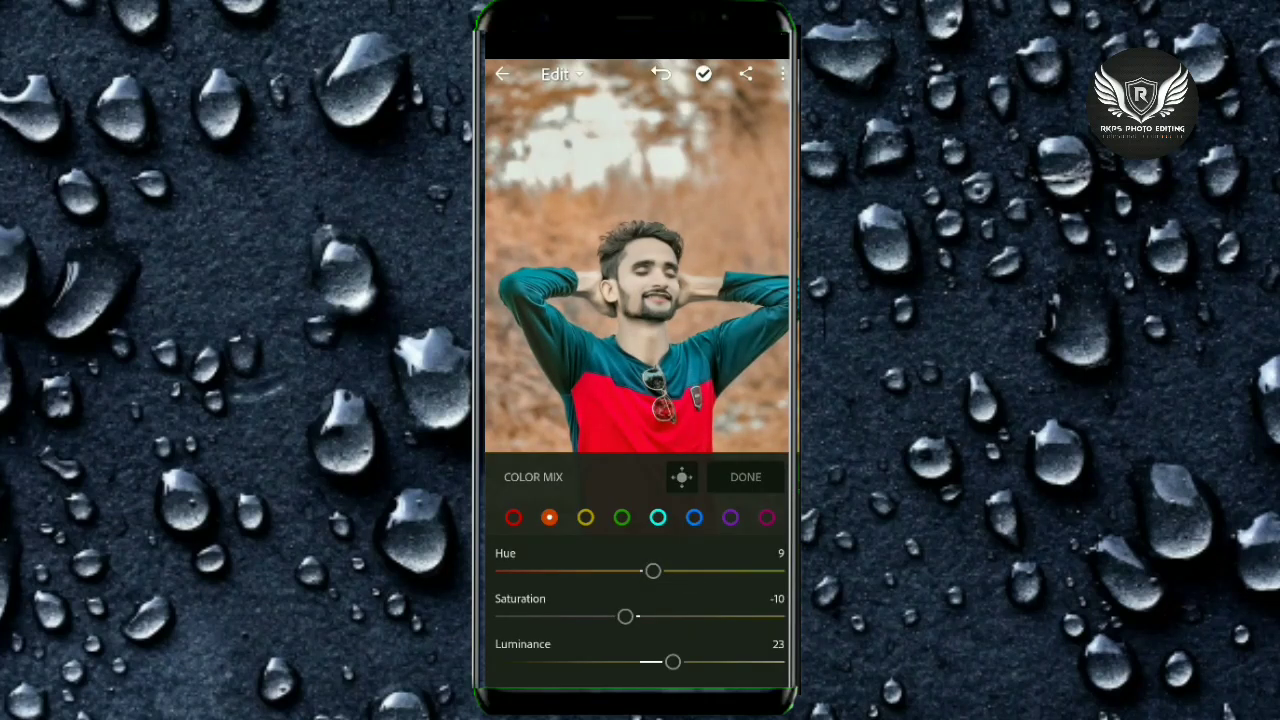
# Step: Raise red saturation, then hue-shift and fully desaturate another colour range
pyautogui.click(513, 517)
pyautogui.moveTo(640, 616)
pyautogui.mouseDown()
pyautogui.moveTo(717, 614)
pyautogui.moveTo(698, 572)
pyautogui.mouseUp()
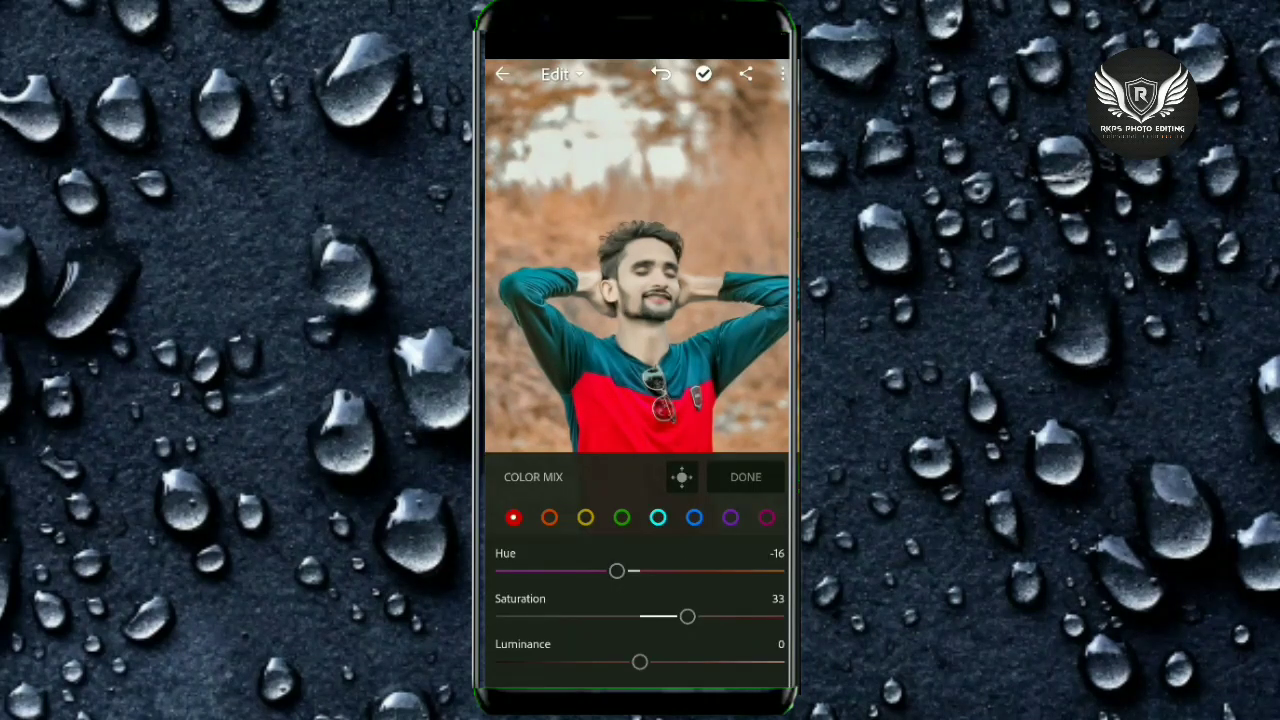
pyautogui.click(585, 517)
pyautogui.click(621, 517)
pyautogui.click(657, 517)
pyautogui.moveTo(638, 571); pyautogui.dragTo(495, 571)
pyautogui.moveTo(719, 621); pyautogui.dragTo(495, 616)
# Step: Shift blue hue slightly, raise blue saturation to 63 and darken the blues
pyautogui.click(697, 517)
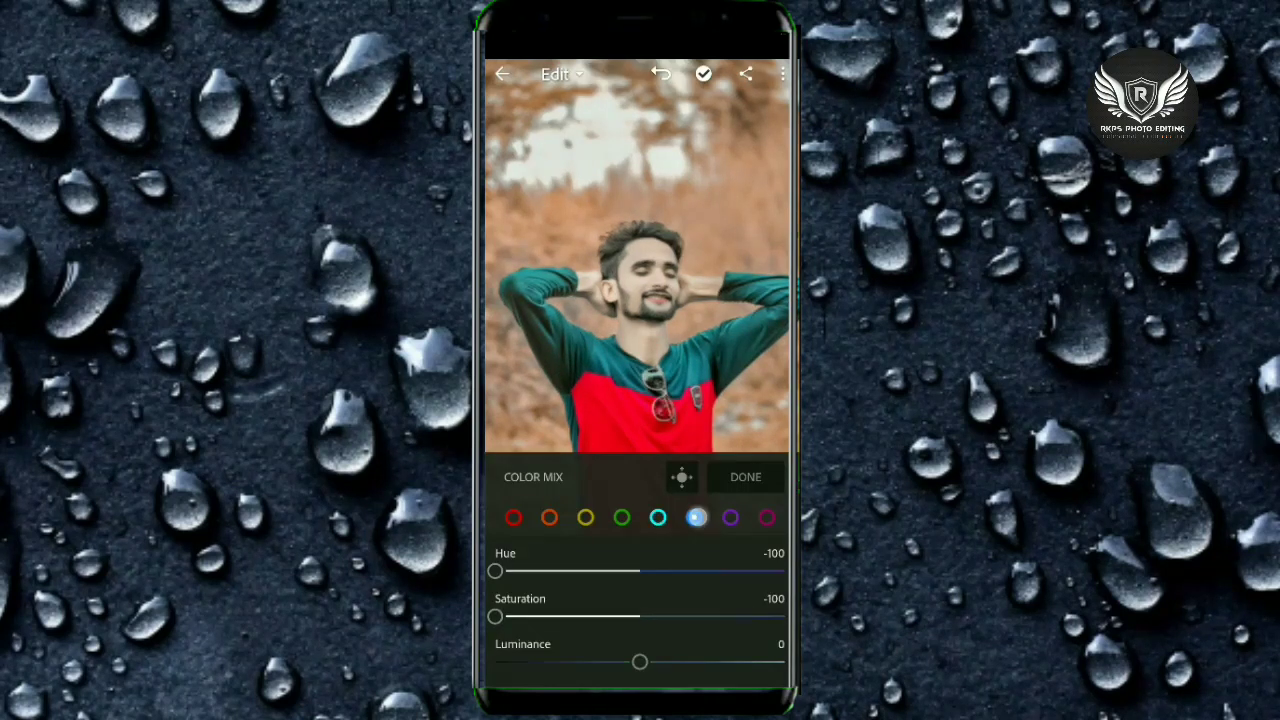
pyautogui.moveTo(729, 580); pyautogui.dragTo(609, 571)
pyautogui.moveTo(586, 623); pyautogui.dragTo(665, 628)
pyautogui.moveTo(677, 673); pyautogui.dragTo(643, 663)
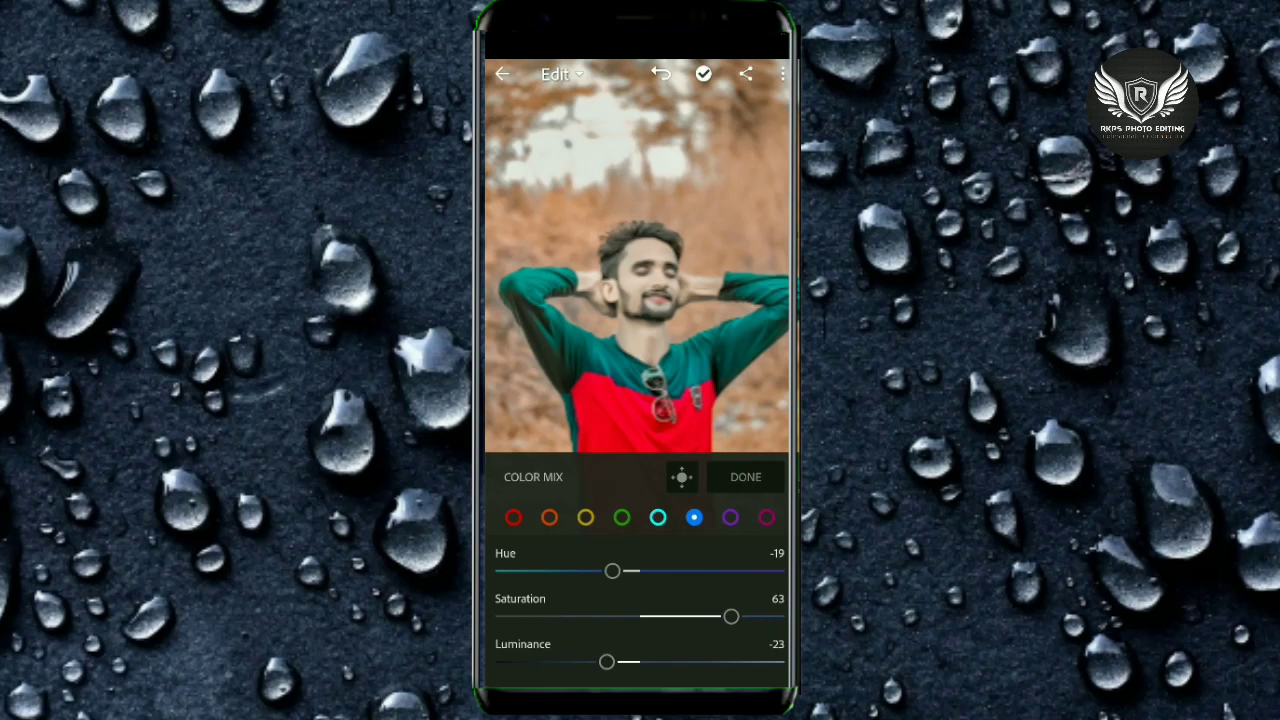
# Step: Set purple hue -100 with zero saturation and boost magenta saturation to 55
pyautogui.click(730, 517)
pyautogui.moveTo(640, 570); pyautogui.dragTo(495, 570)
pyautogui.moveTo(640, 616); pyautogui.dragTo(495, 616)
pyautogui.click(766, 517)
pyautogui.moveTo(661, 570); pyautogui.dragTo(731, 578)
pyautogui.moveTo(640, 616); pyautogui.dragTo(731, 614)
pyautogui.moveTo(640, 570); pyautogui.dragTo(724, 594)
pyautogui.click(760, 475)
pyautogui.click(760, 680)
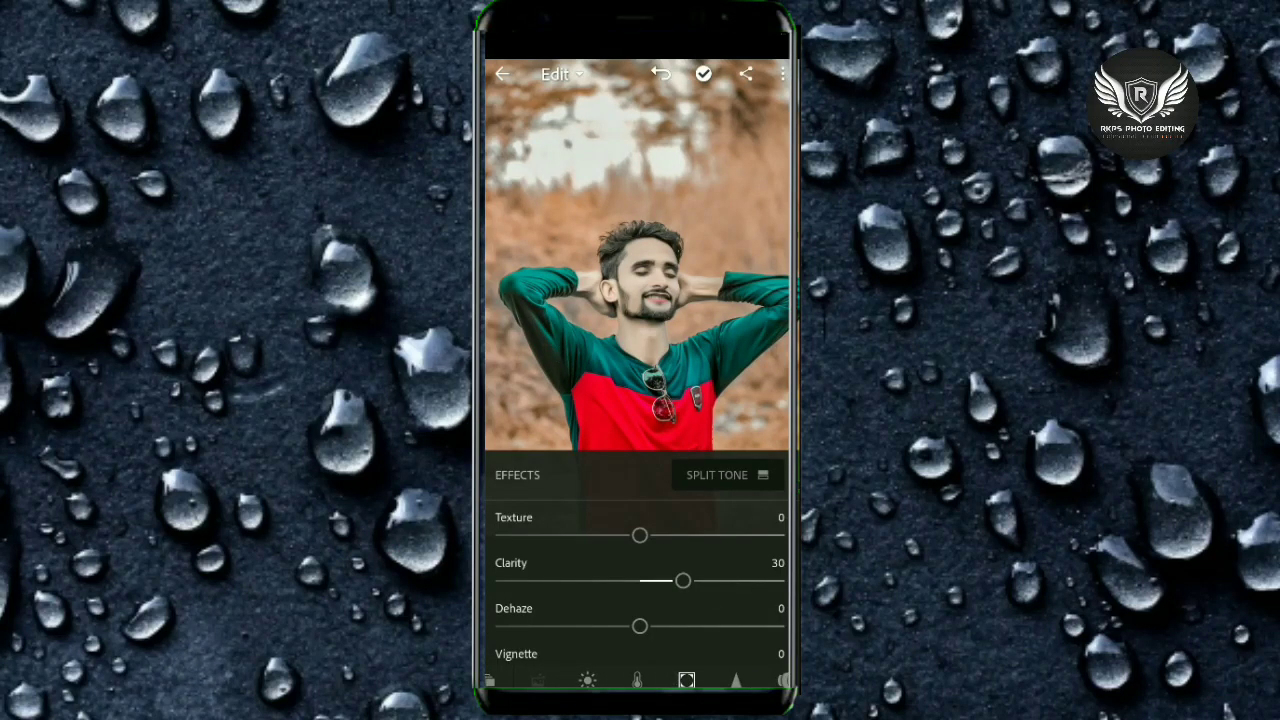
# Step: In Detail, set Sharpening 30, Noise Reduction 44 and Color Noise Reduction 29
pyautogui.click(736, 680)
pyautogui.moveTo(495, 535); pyautogui.dragTo(553, 535)
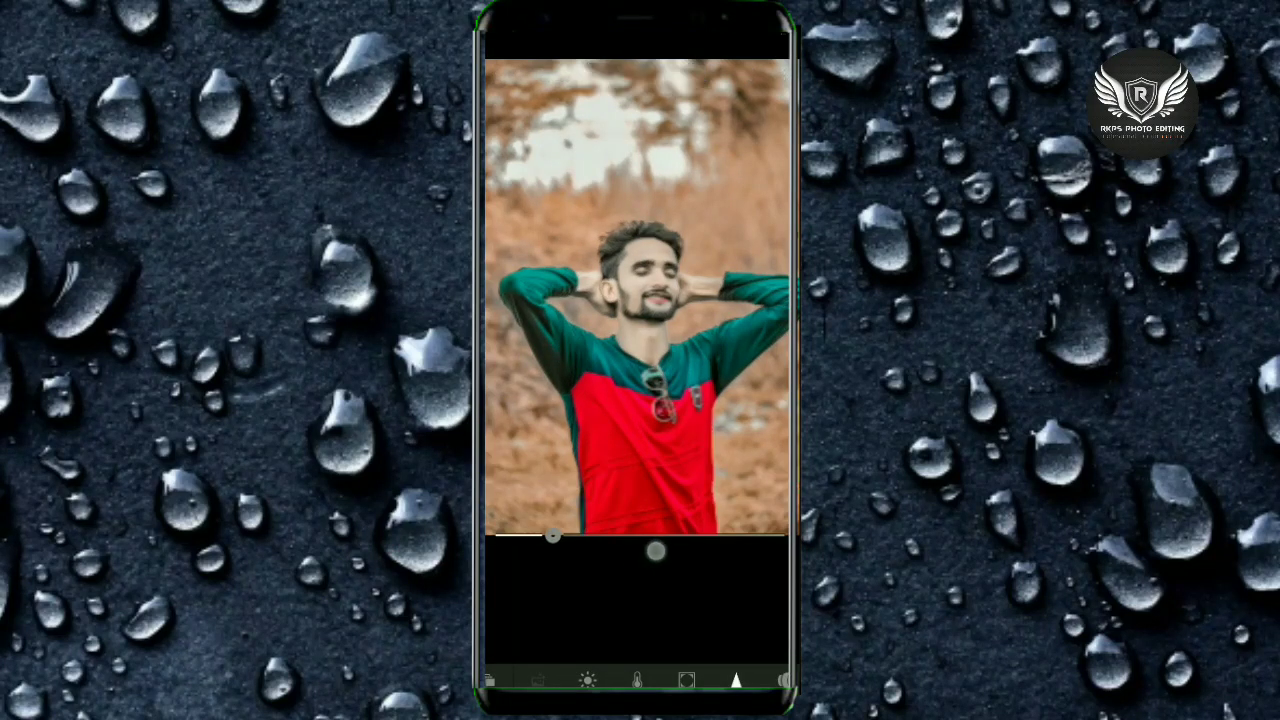
pyautogui.moveTo(691, 611)
pyautogui.mouseDown()
pyautogui.moveTo(691, 552)
pyautogui.moveTo(708, 553)
pyautogui.mouseUp()
pyautogui.moveTo(640, 600); pyautogui.dragTo(640, 532)
pyautogui.moveTo(495, 532); pyautogui.dragTo(579, 532)
# Step: Set Split Tone highlights to hue 237, saturation 23, with Balance -37
pyautogui.click(686, 680)
pyautogui.click(740, 470)
pyautogui.moveTo(504, 551)
pyautogui.mouseDown()
pyautogui.moveTo(560, 578)
pyautogui.moveTo(668, 578)
pyautogui.mouseUp()
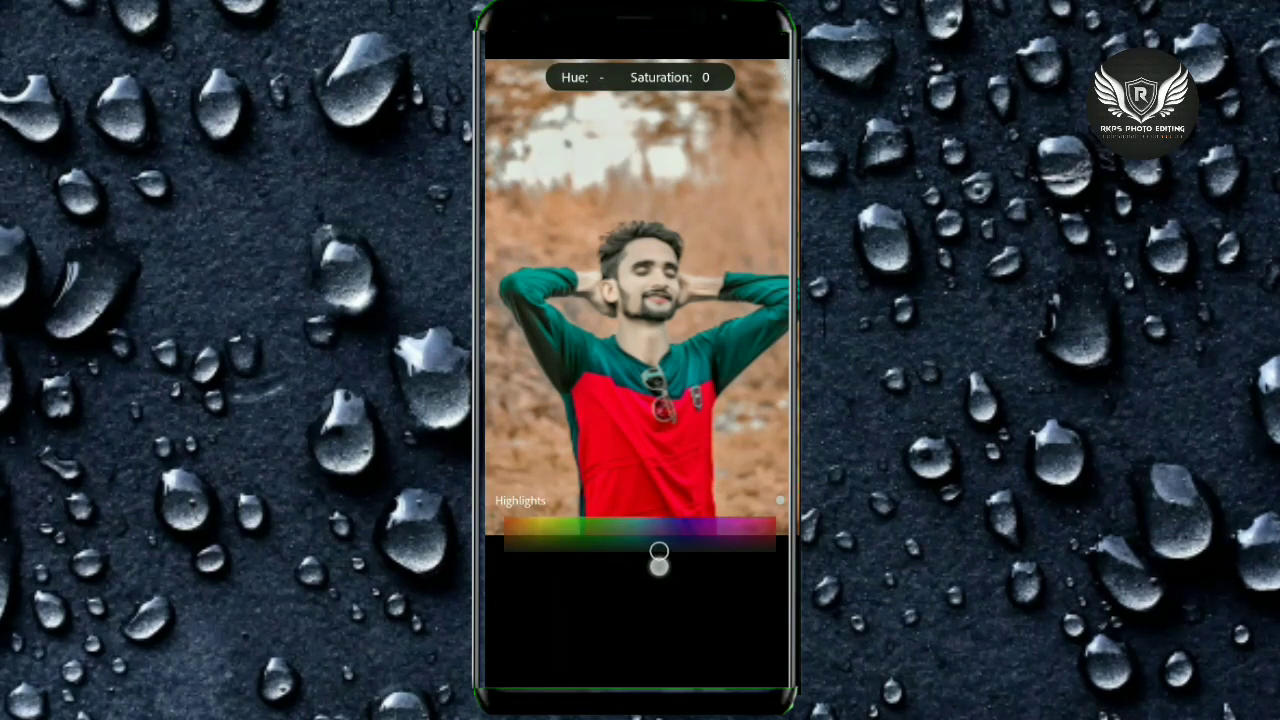
pyautogui.moveTo(652, 552); pyautogui.dragTo(686, 548)
pyautogui.moveTo(640, 655); pyautogui.dragTo(591, 655)
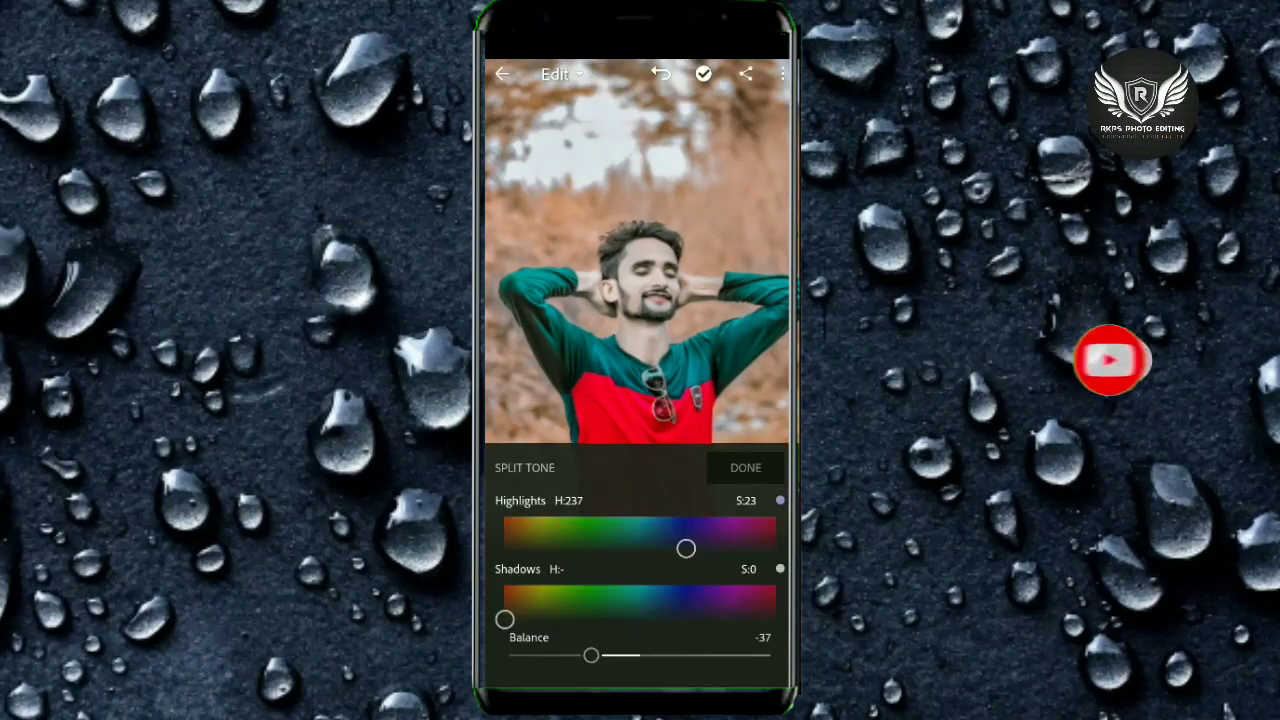
# Step: Confirm the split tone and export the finished photo to the device
pyautogui.click(745, 467)
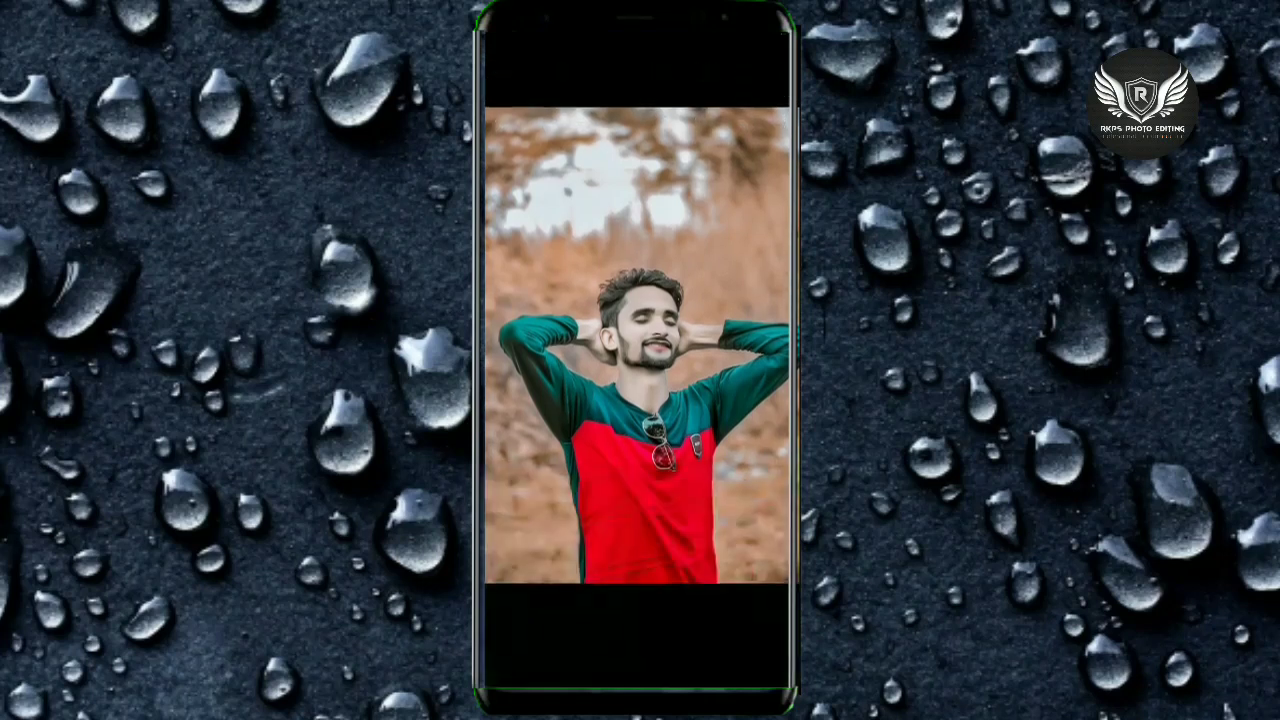
pyautogui.click(747, 73)
pyautogui.click(663, 507)
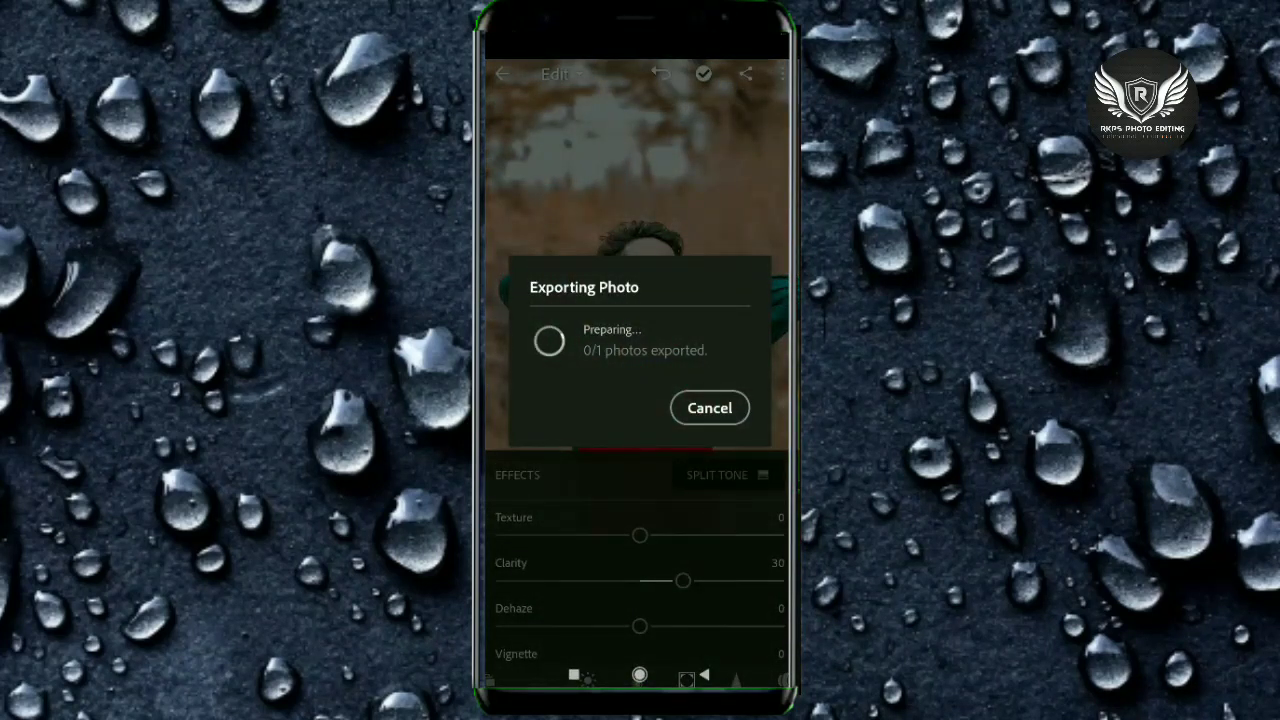
pyautogui.click(709, 406)
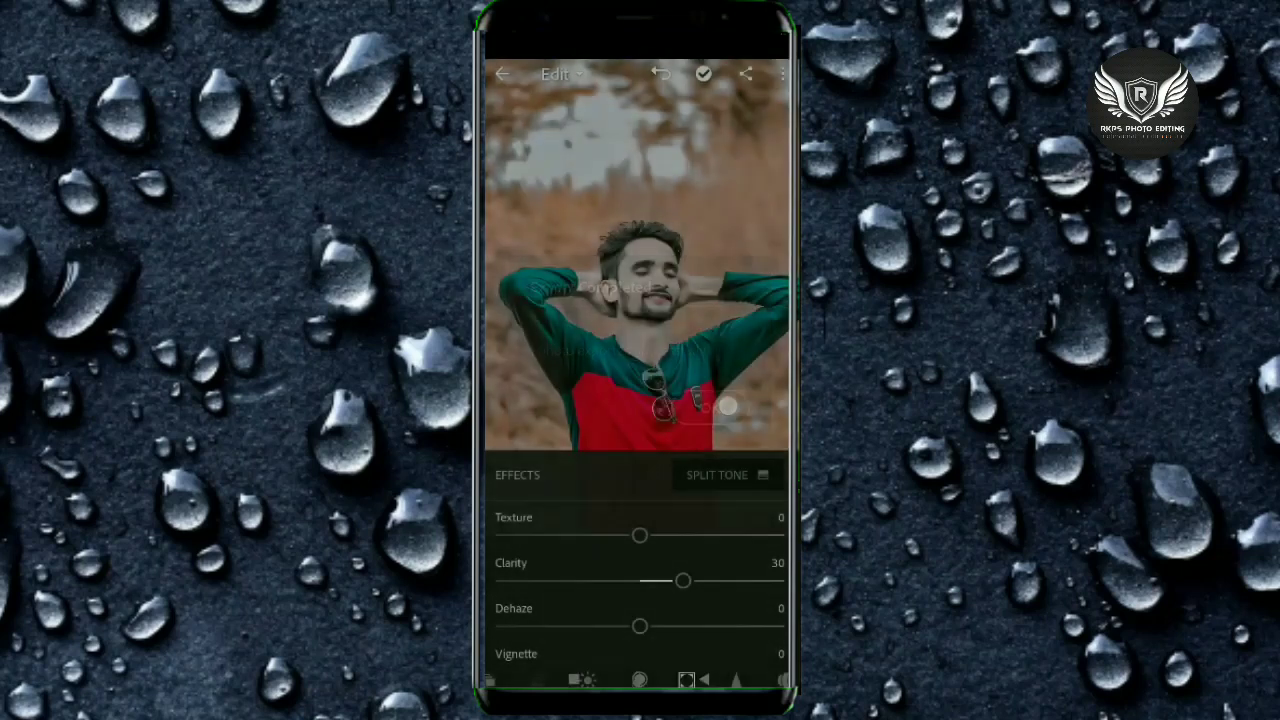